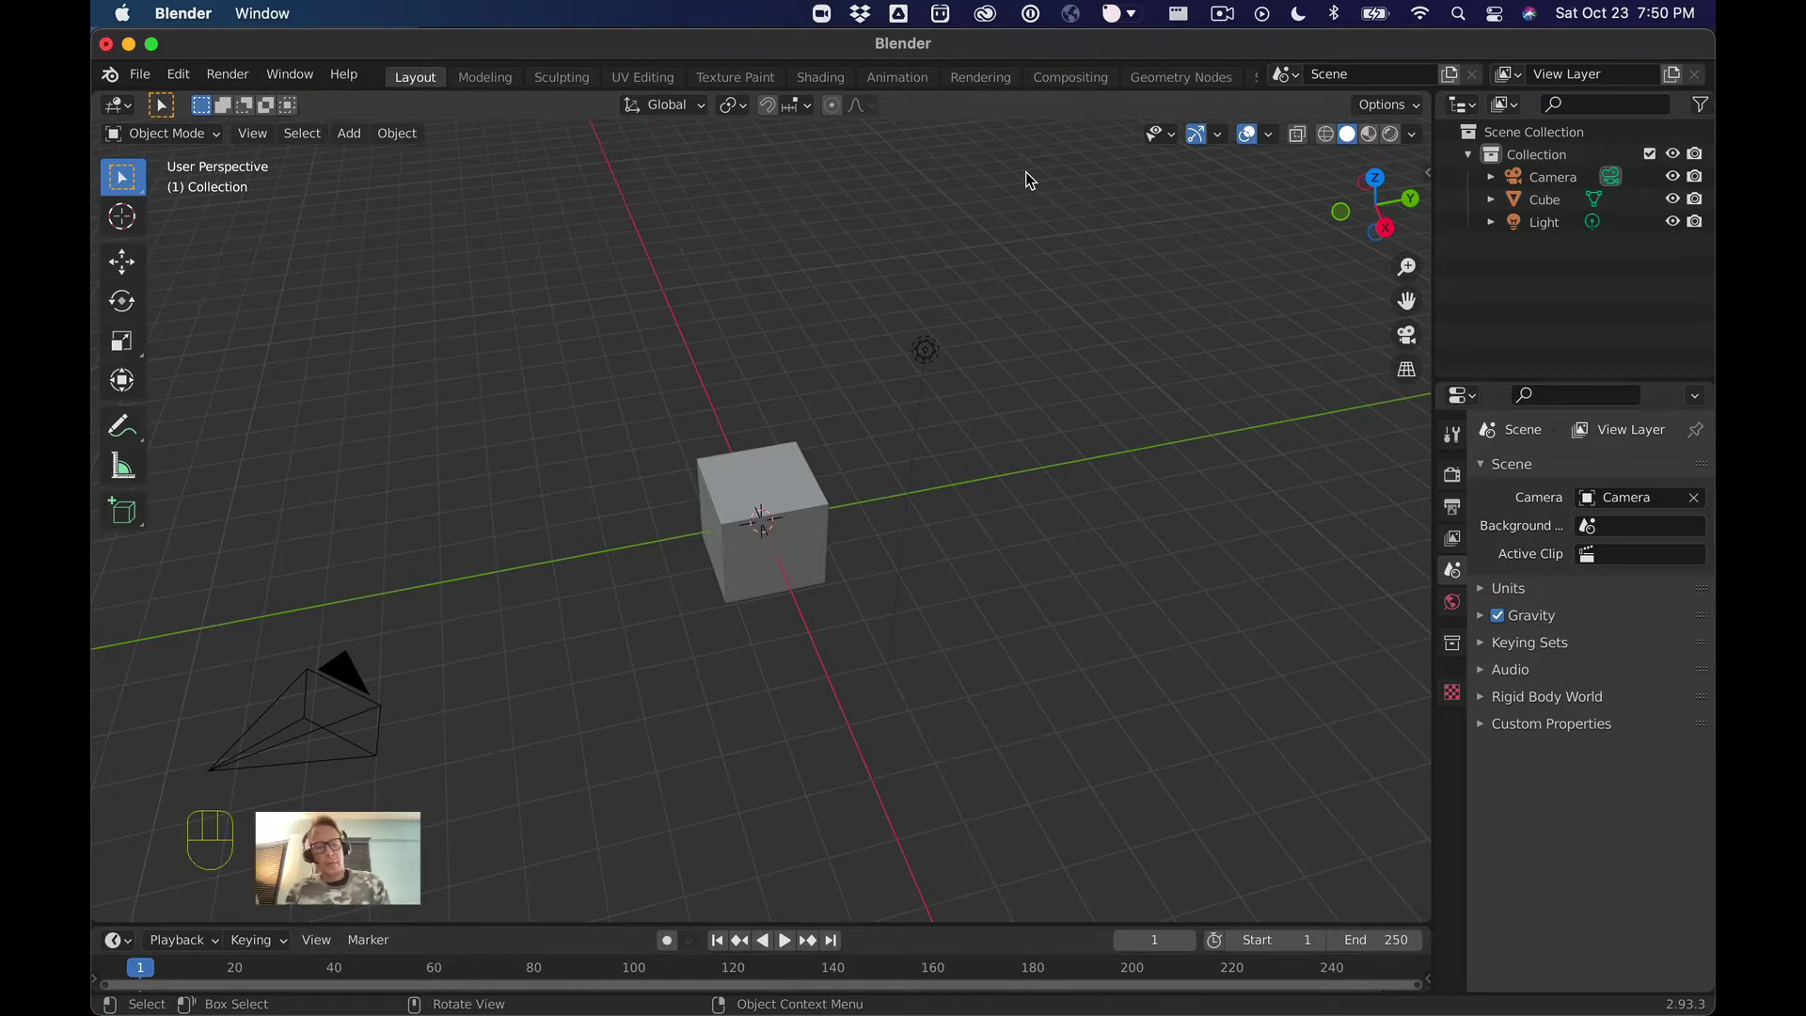
Switch to Chrome and capture a screenshot of the region around the Orb Grinder product photo
key(super+Tab)
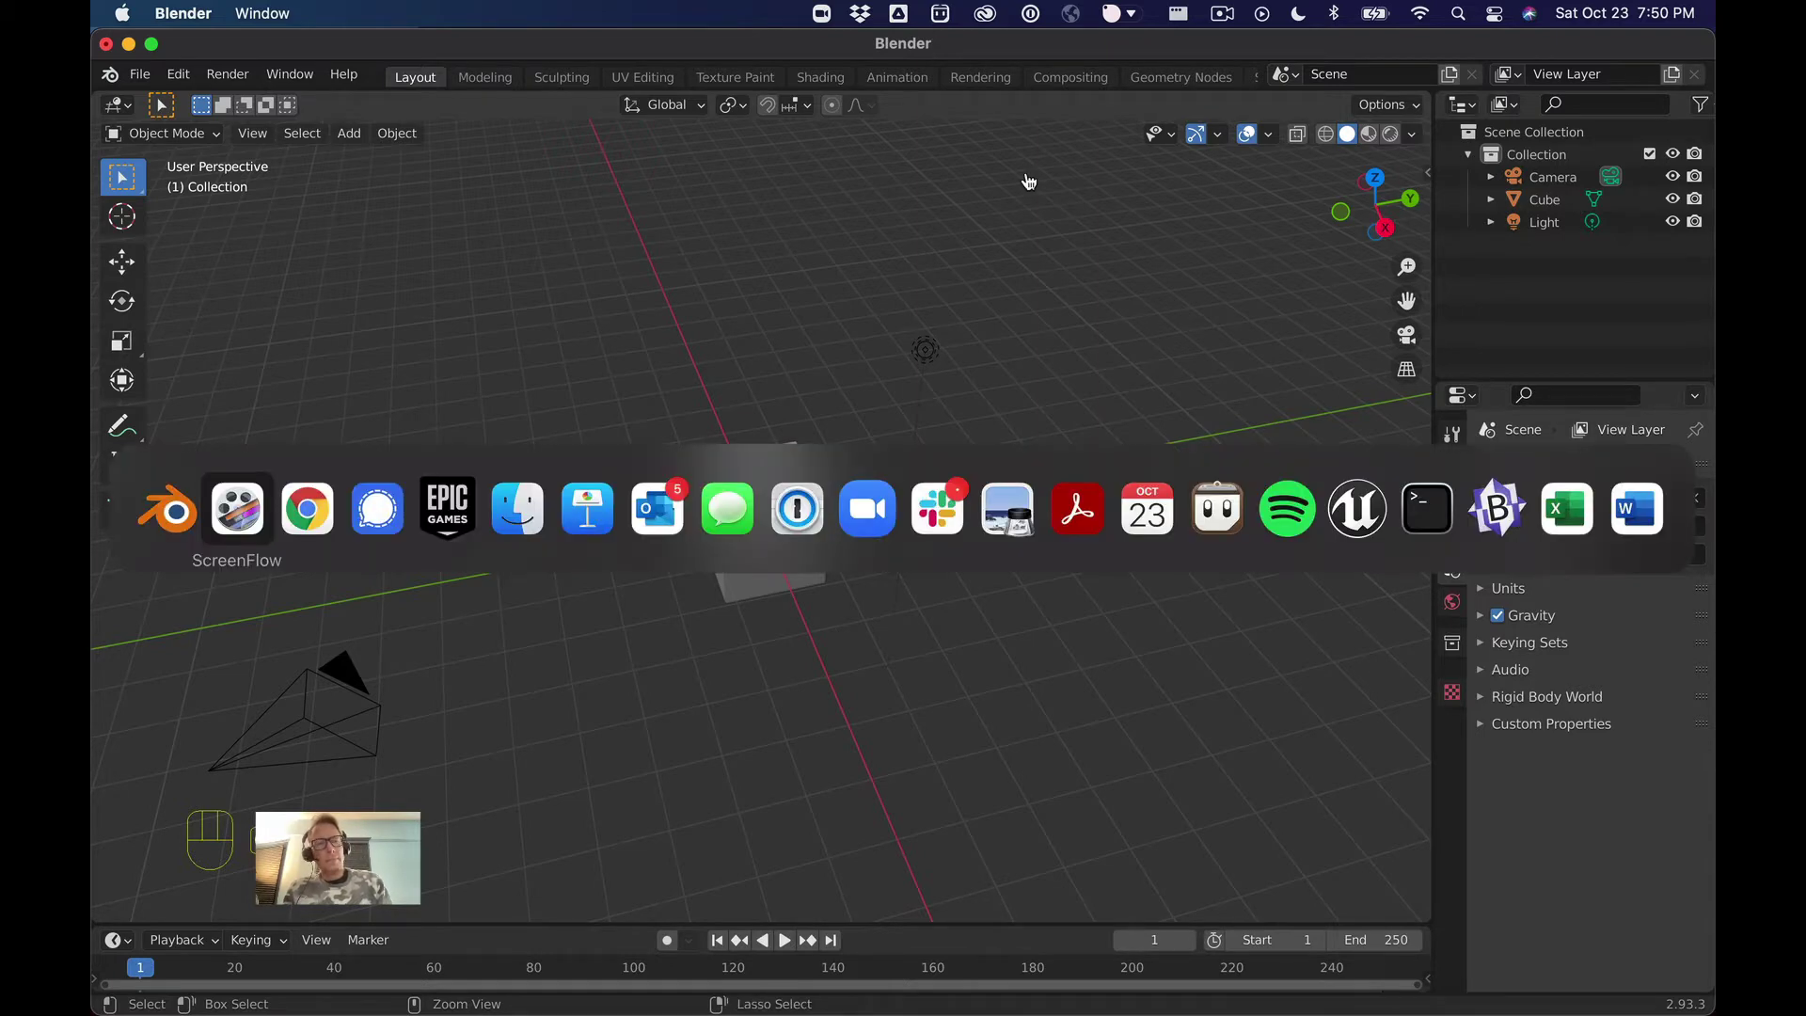
key(super+Tab)
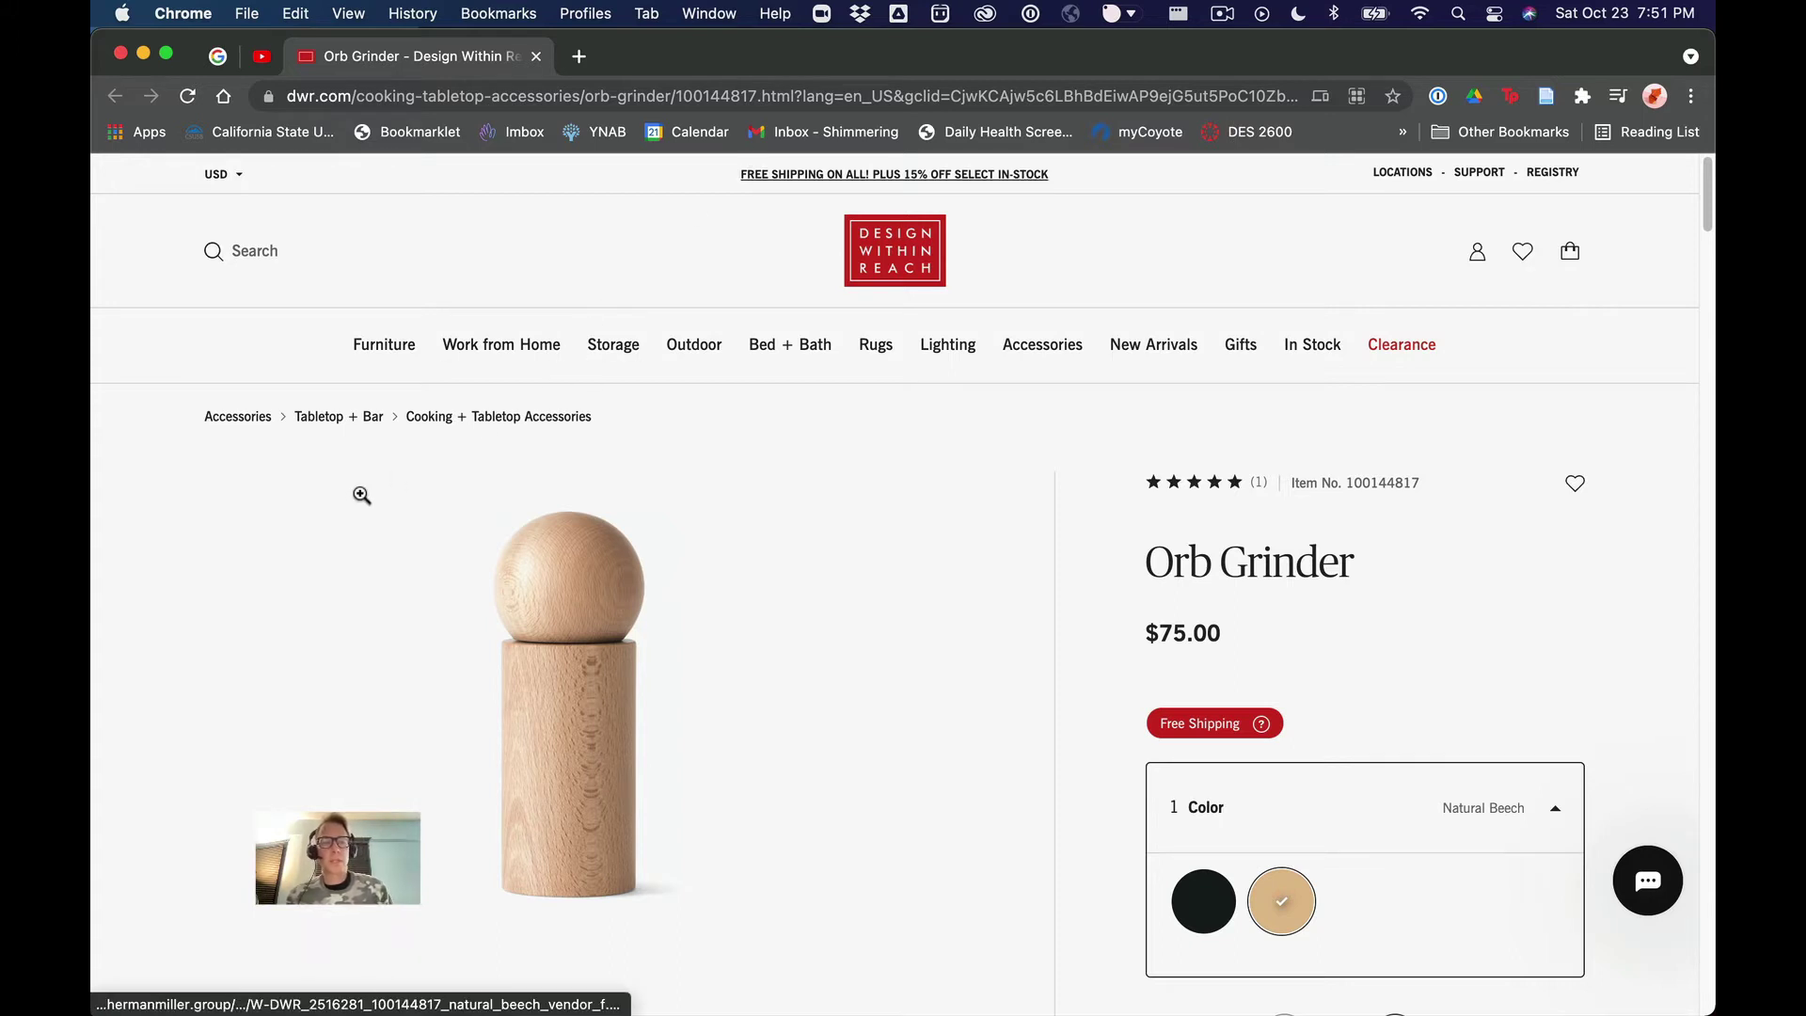
key(super+shift+4)
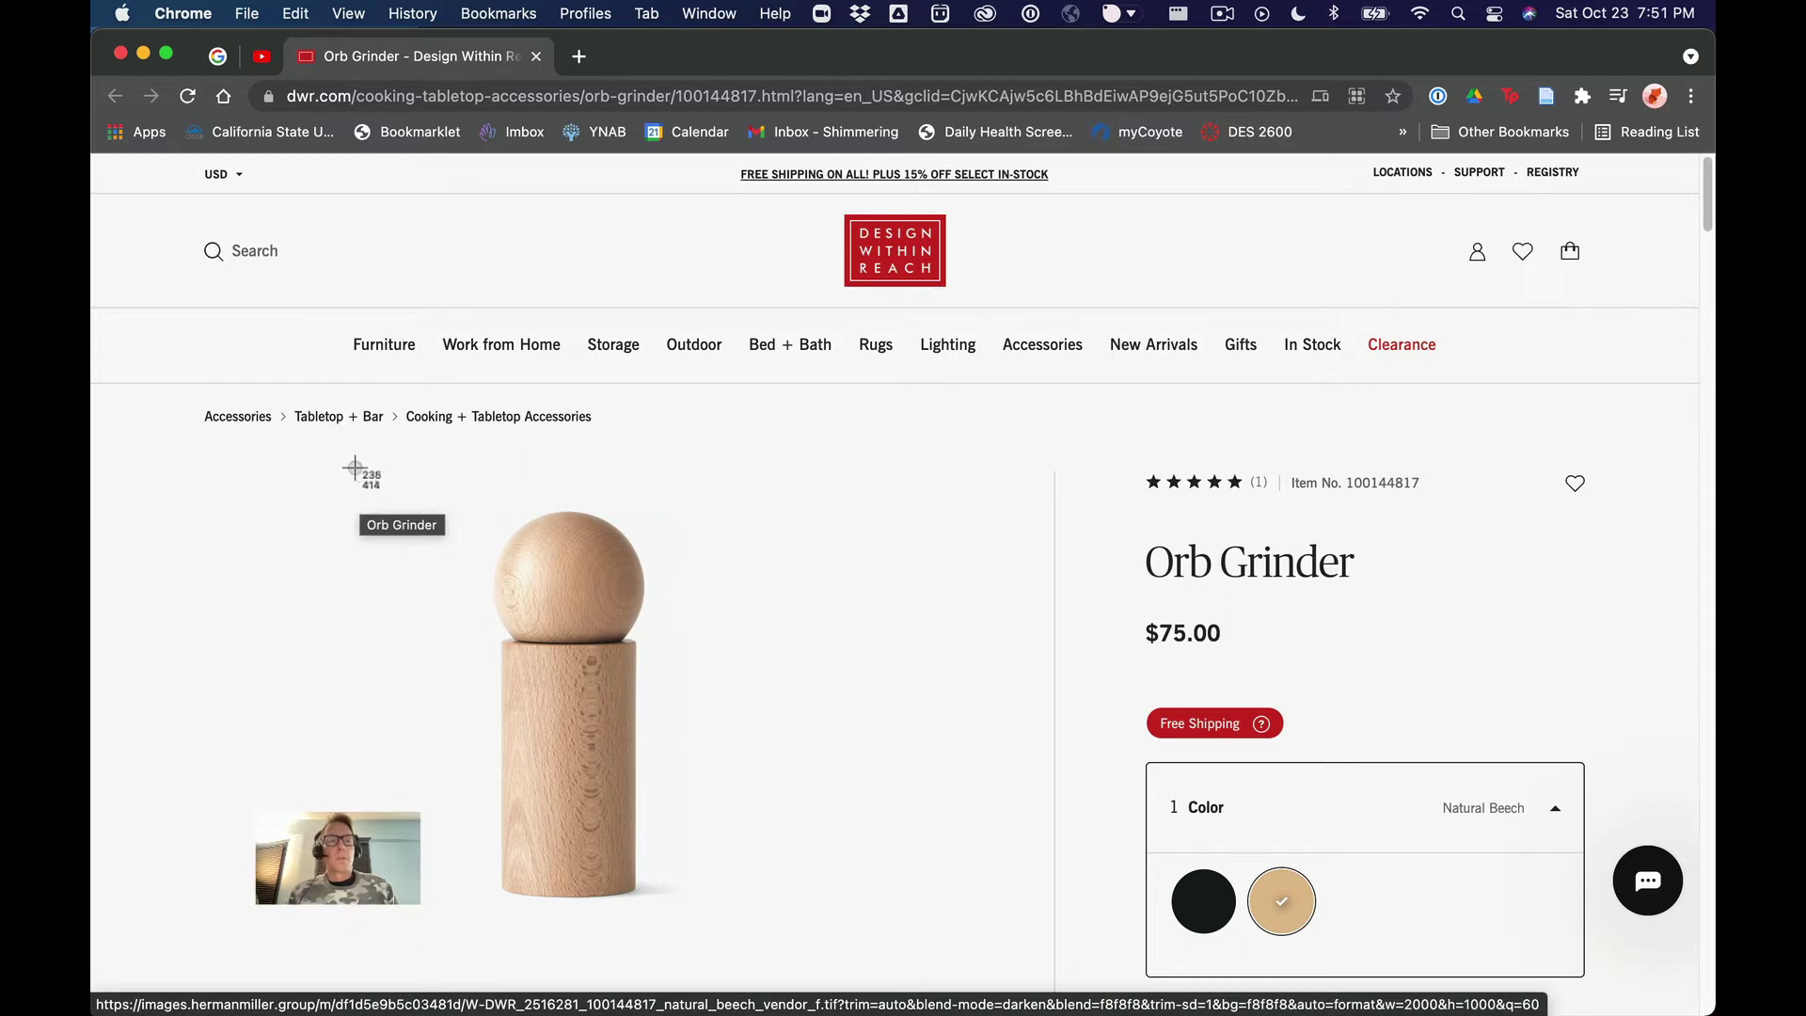
drag(343, 466, 799, 946)
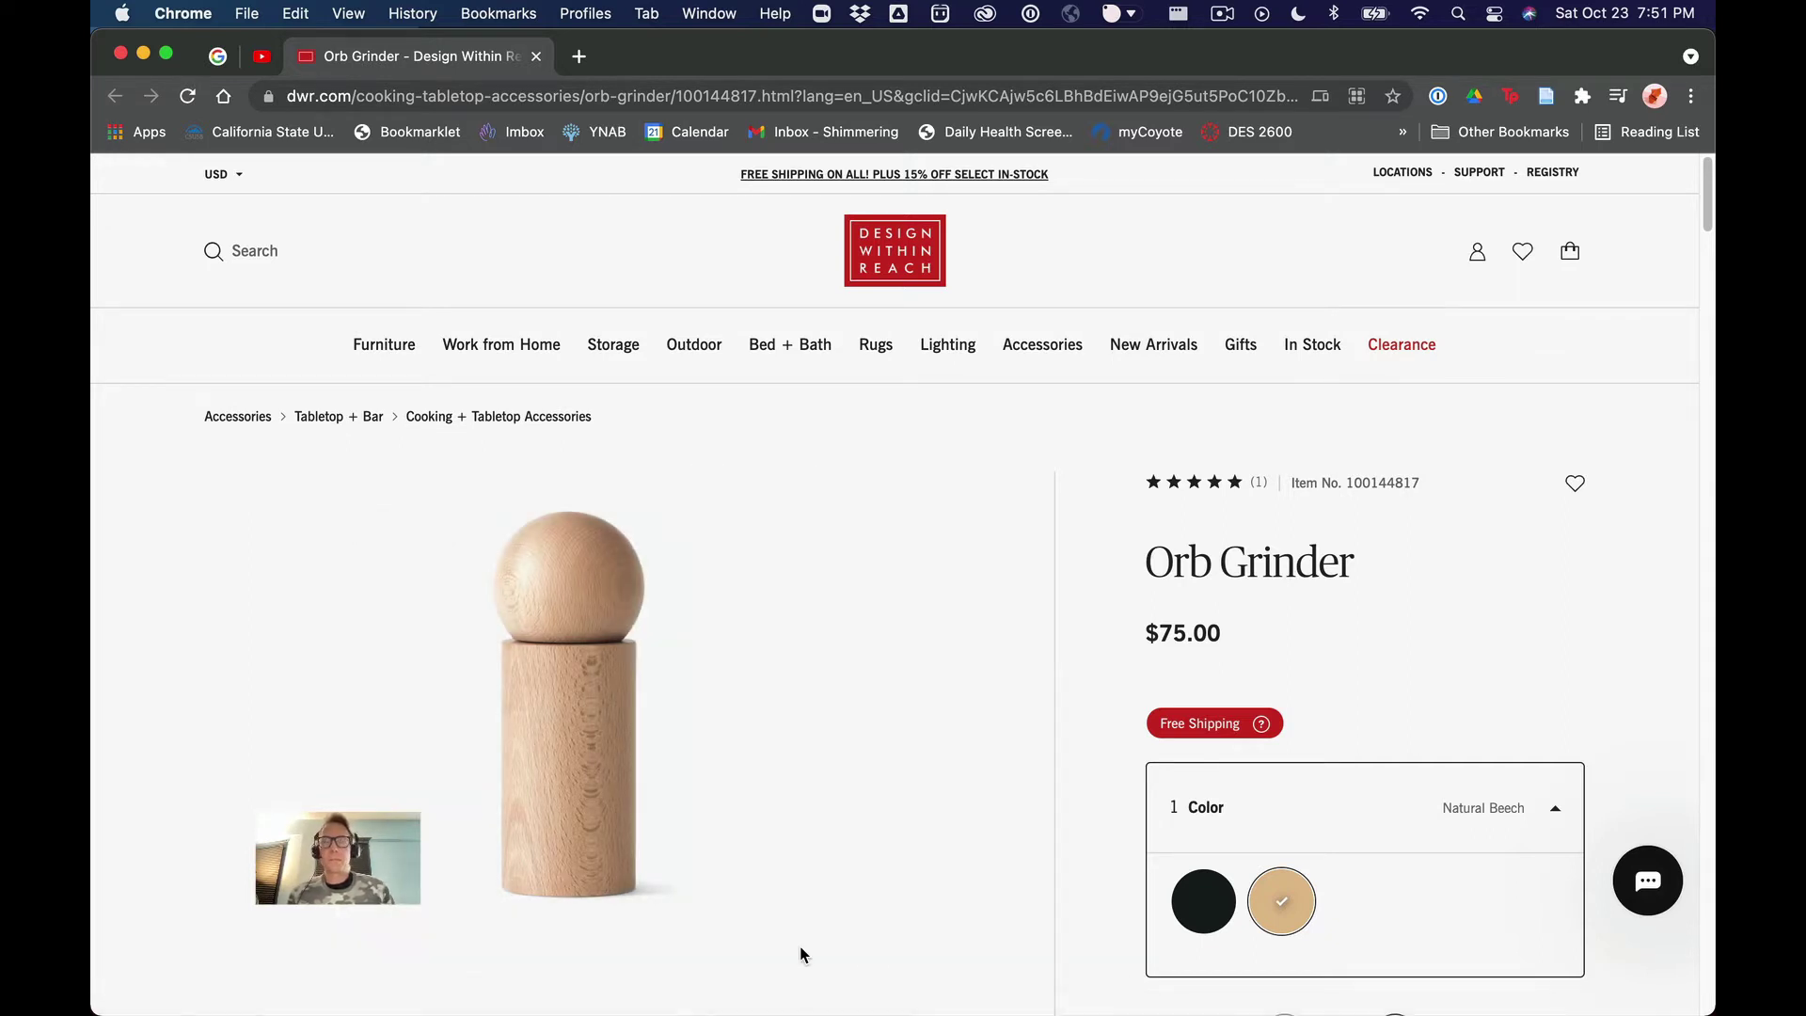
Switch to Finder and preview the salt-shaker best, on-table and product-details images in the products folder
key(super+Tab)
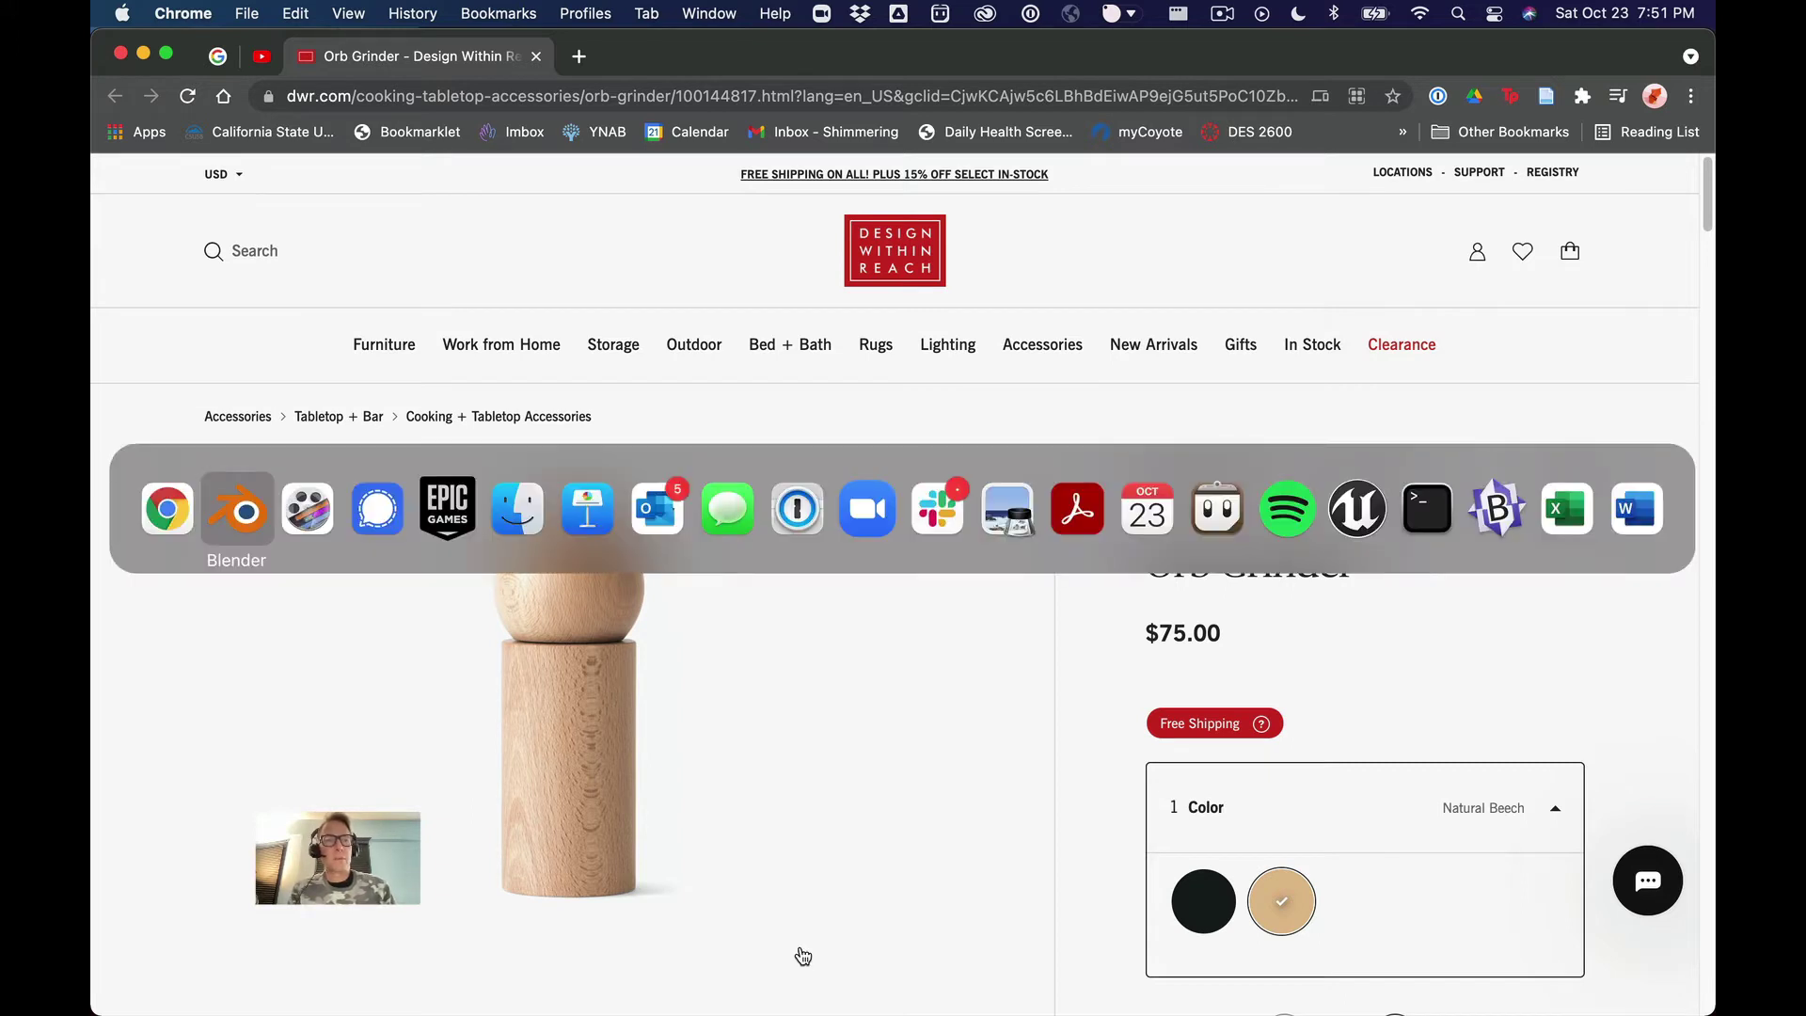
key(super+Tab)
key(super+Tab)
key(super+Tab)
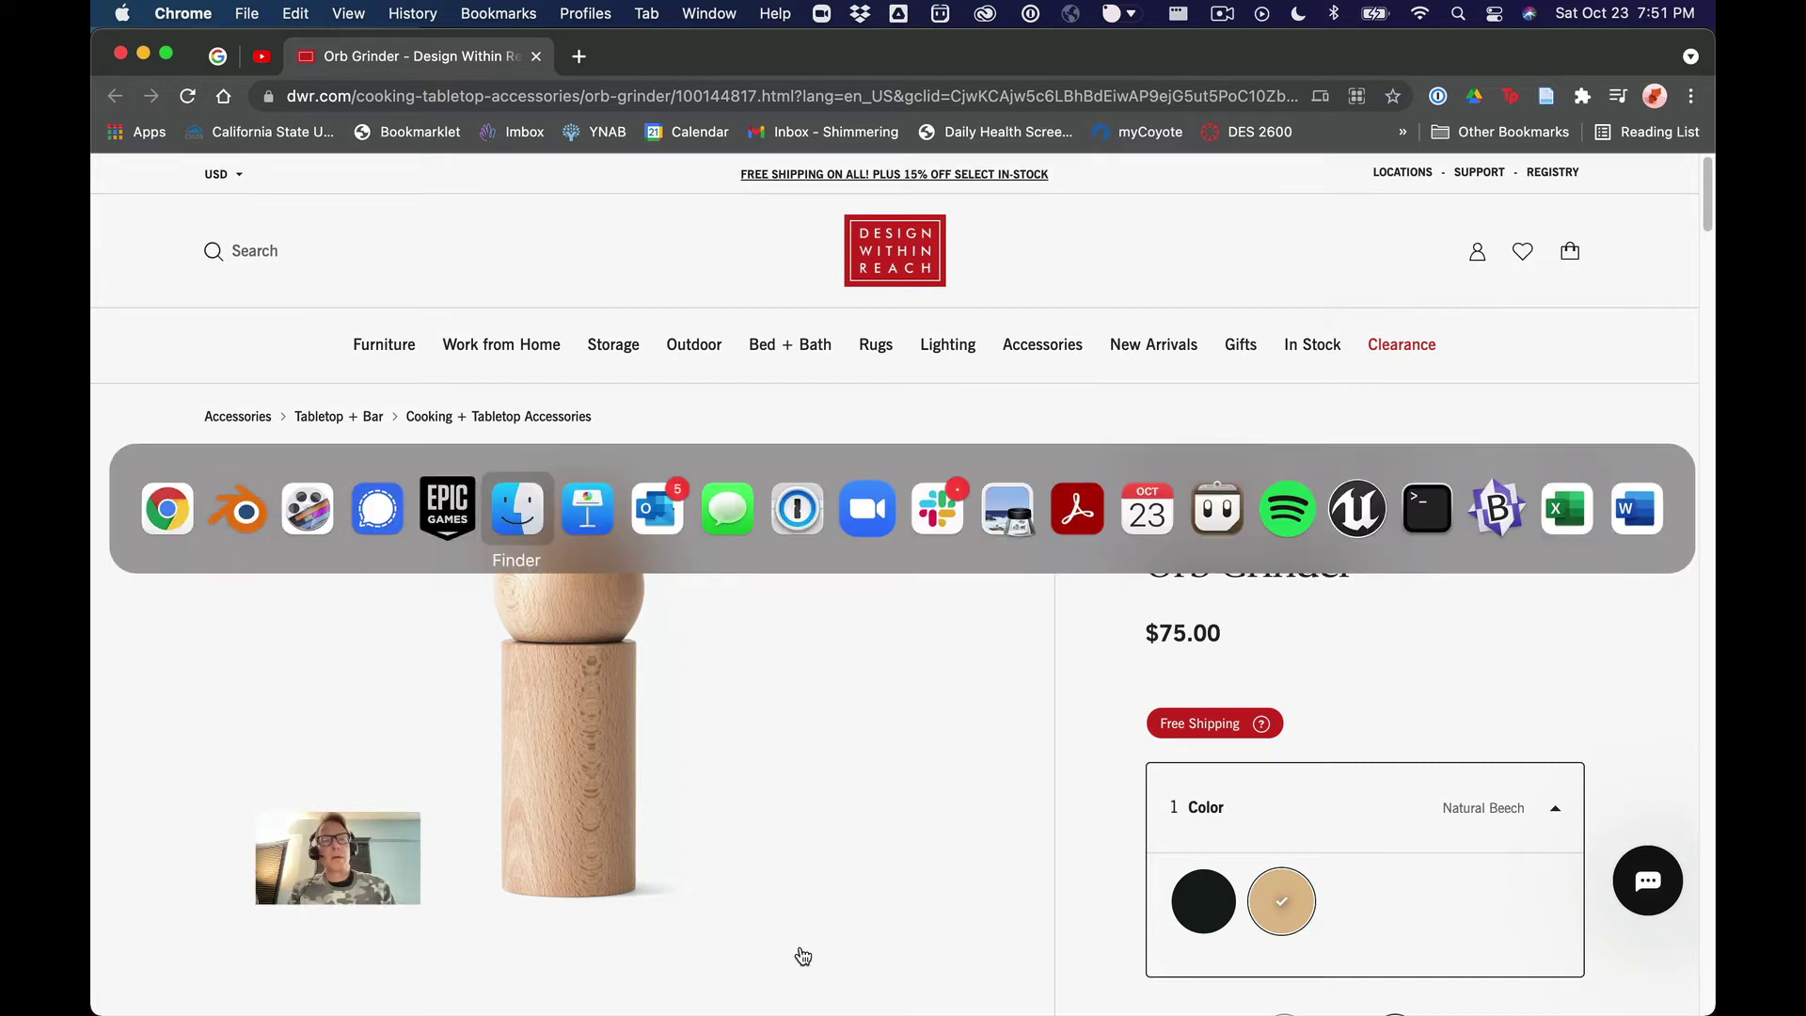
drag(717, 0, 697, 298)
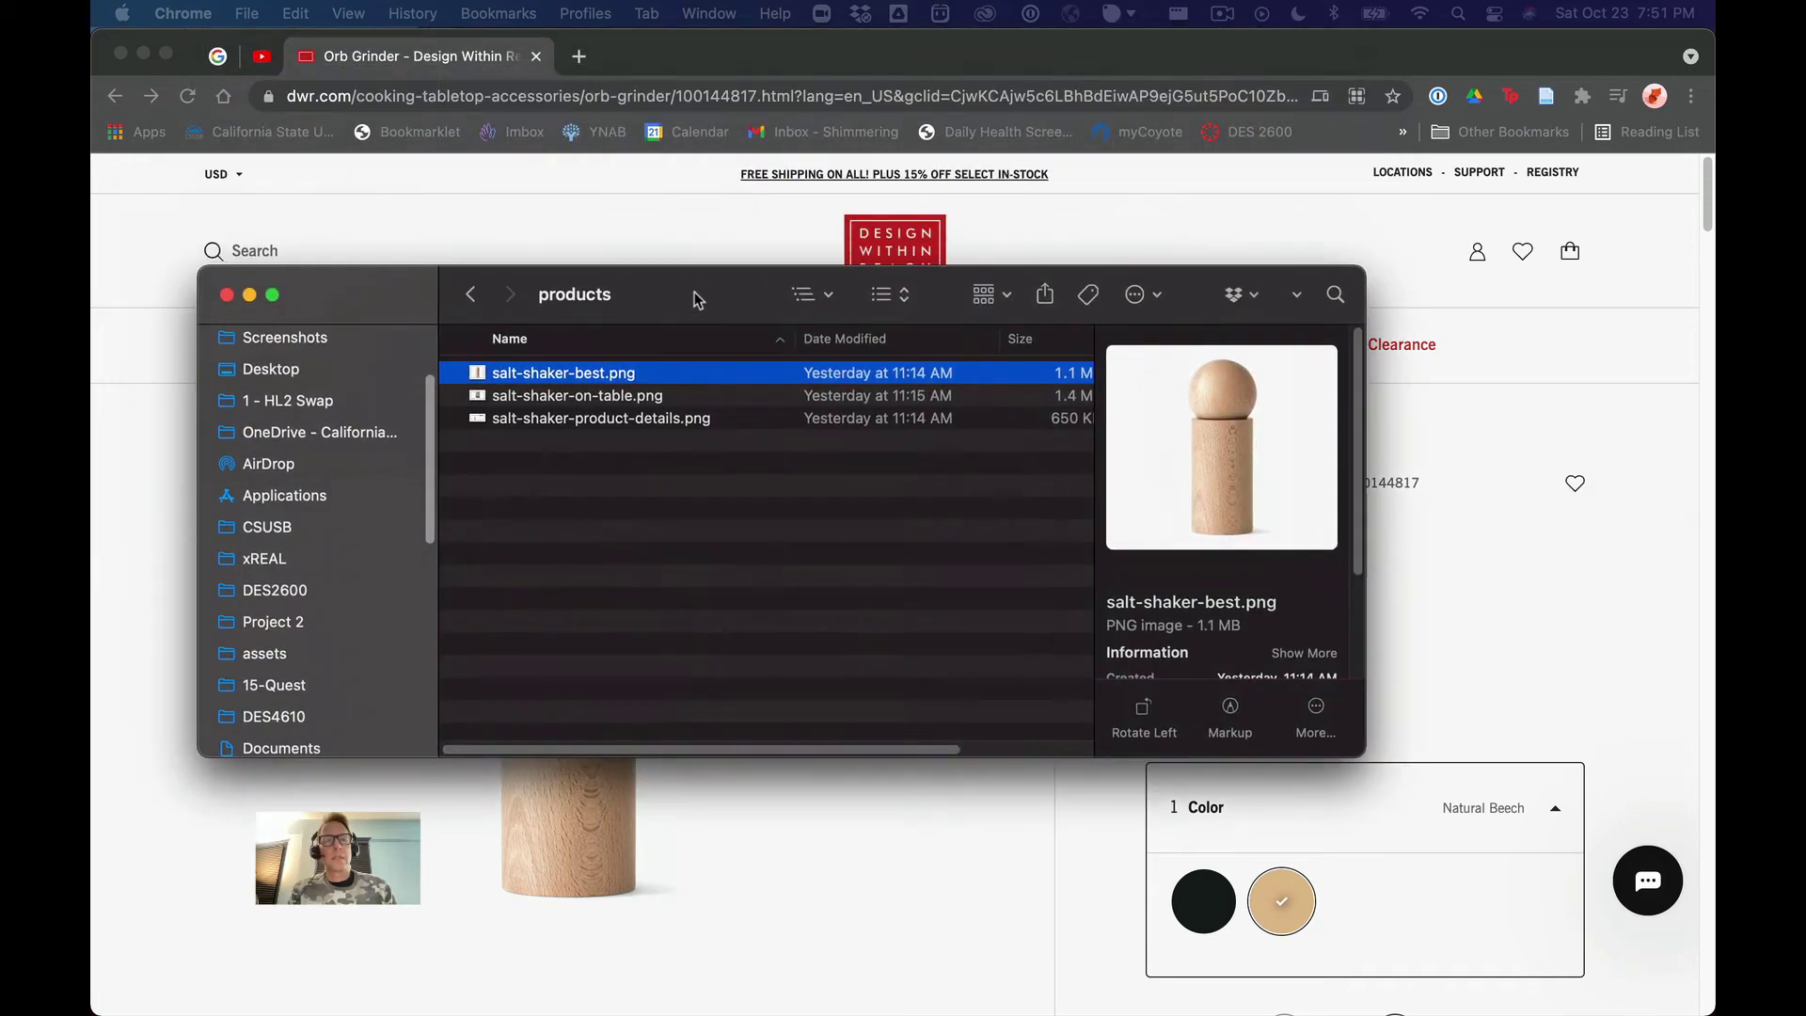
click(557, 394)
click(554, 378)
click(560, 396)
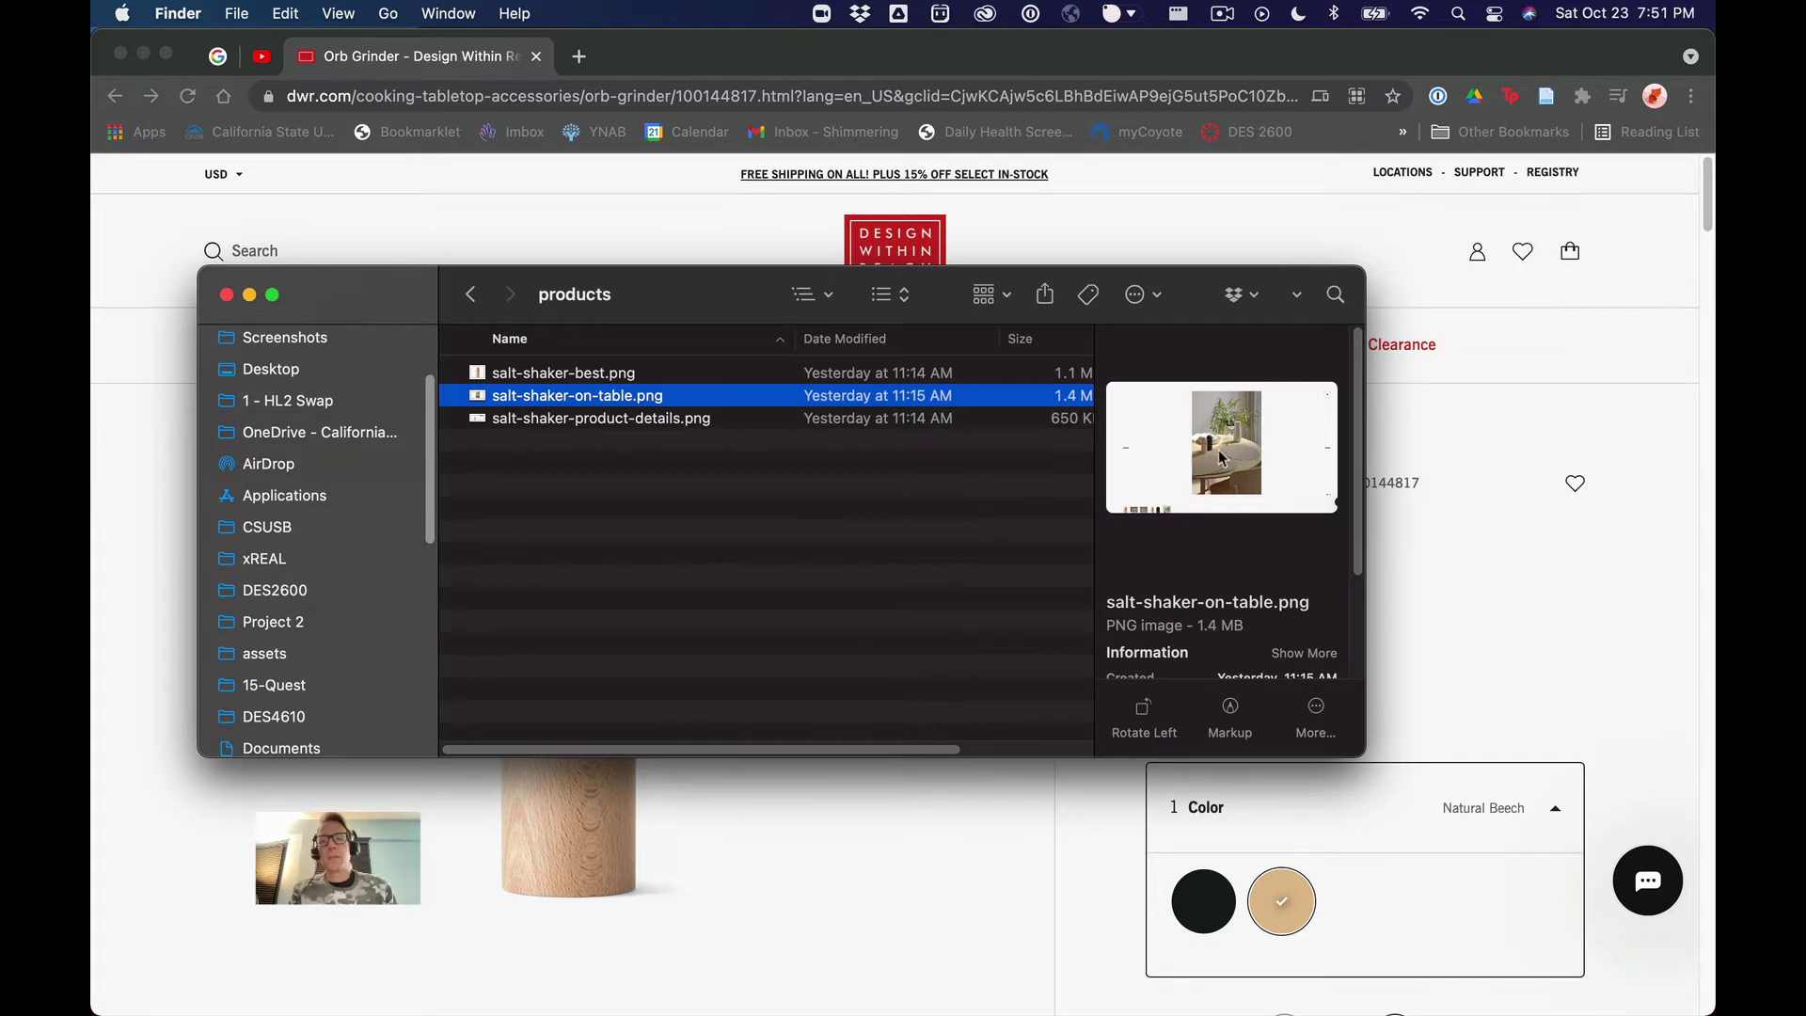
click(686, 418)
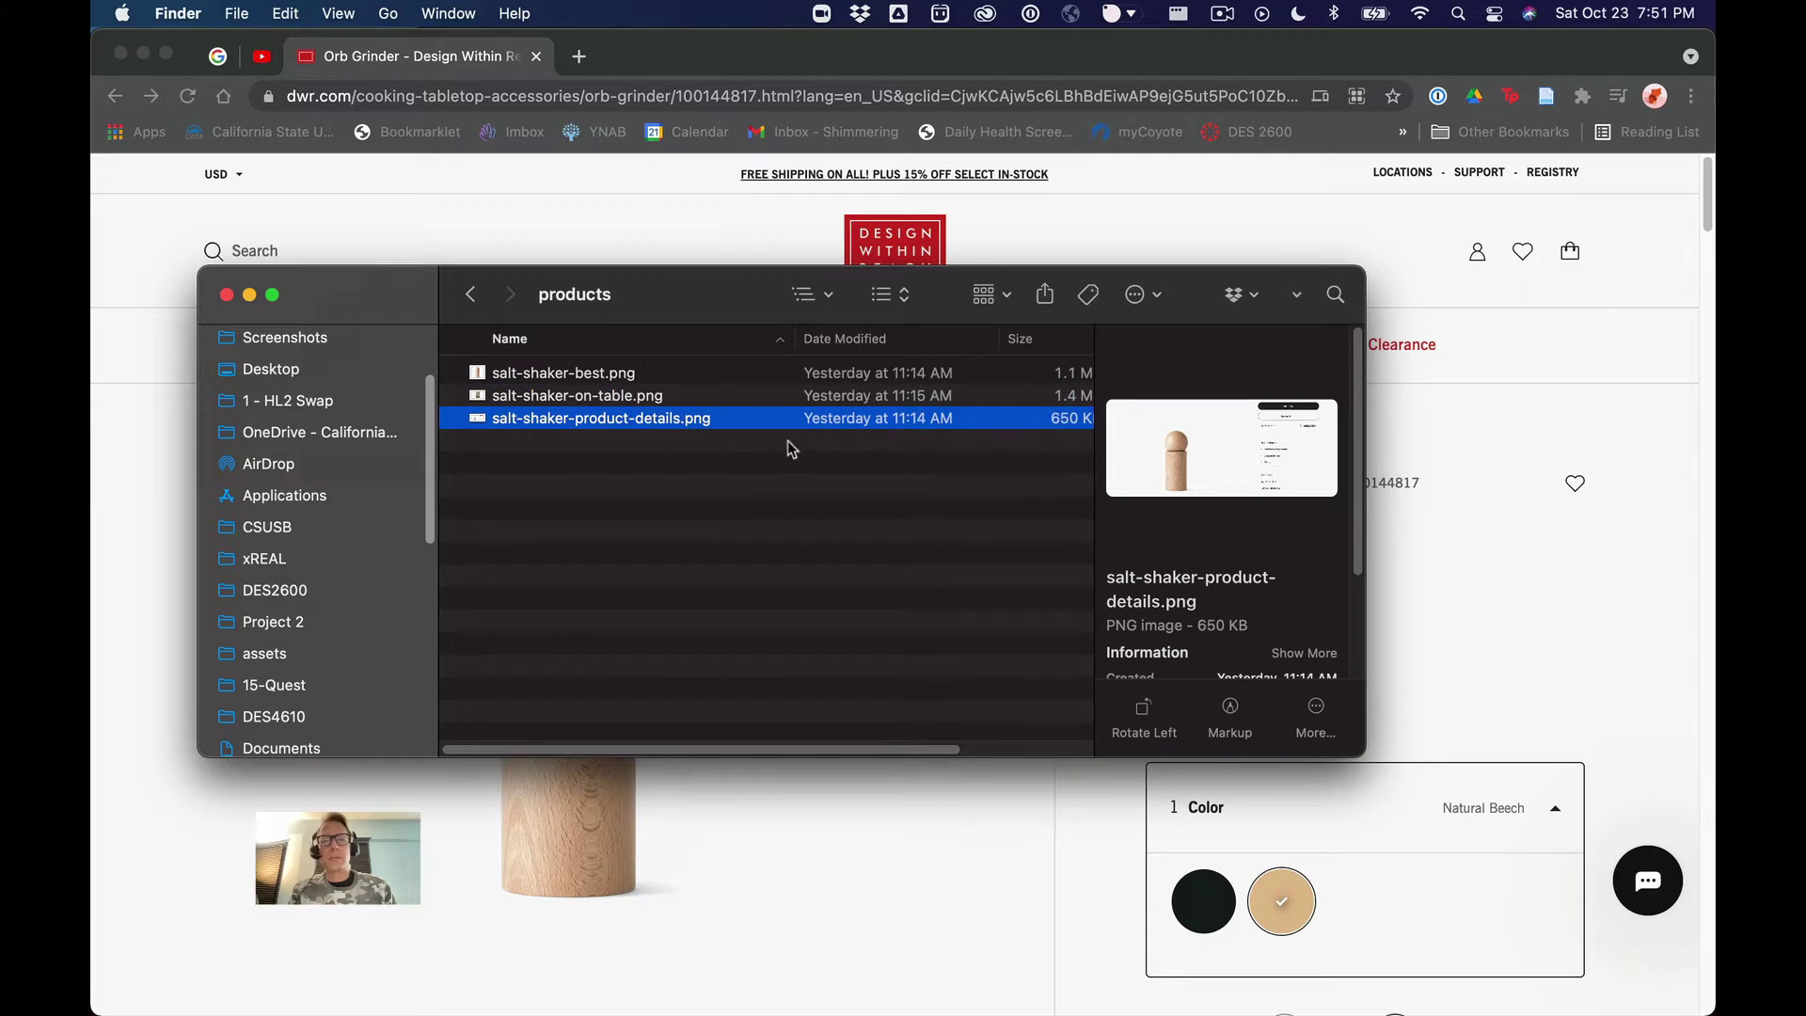
Open salt-shaker-product-details.png in Preview, examine the product's listed dimensions, and close the image
double_click(732, 418)
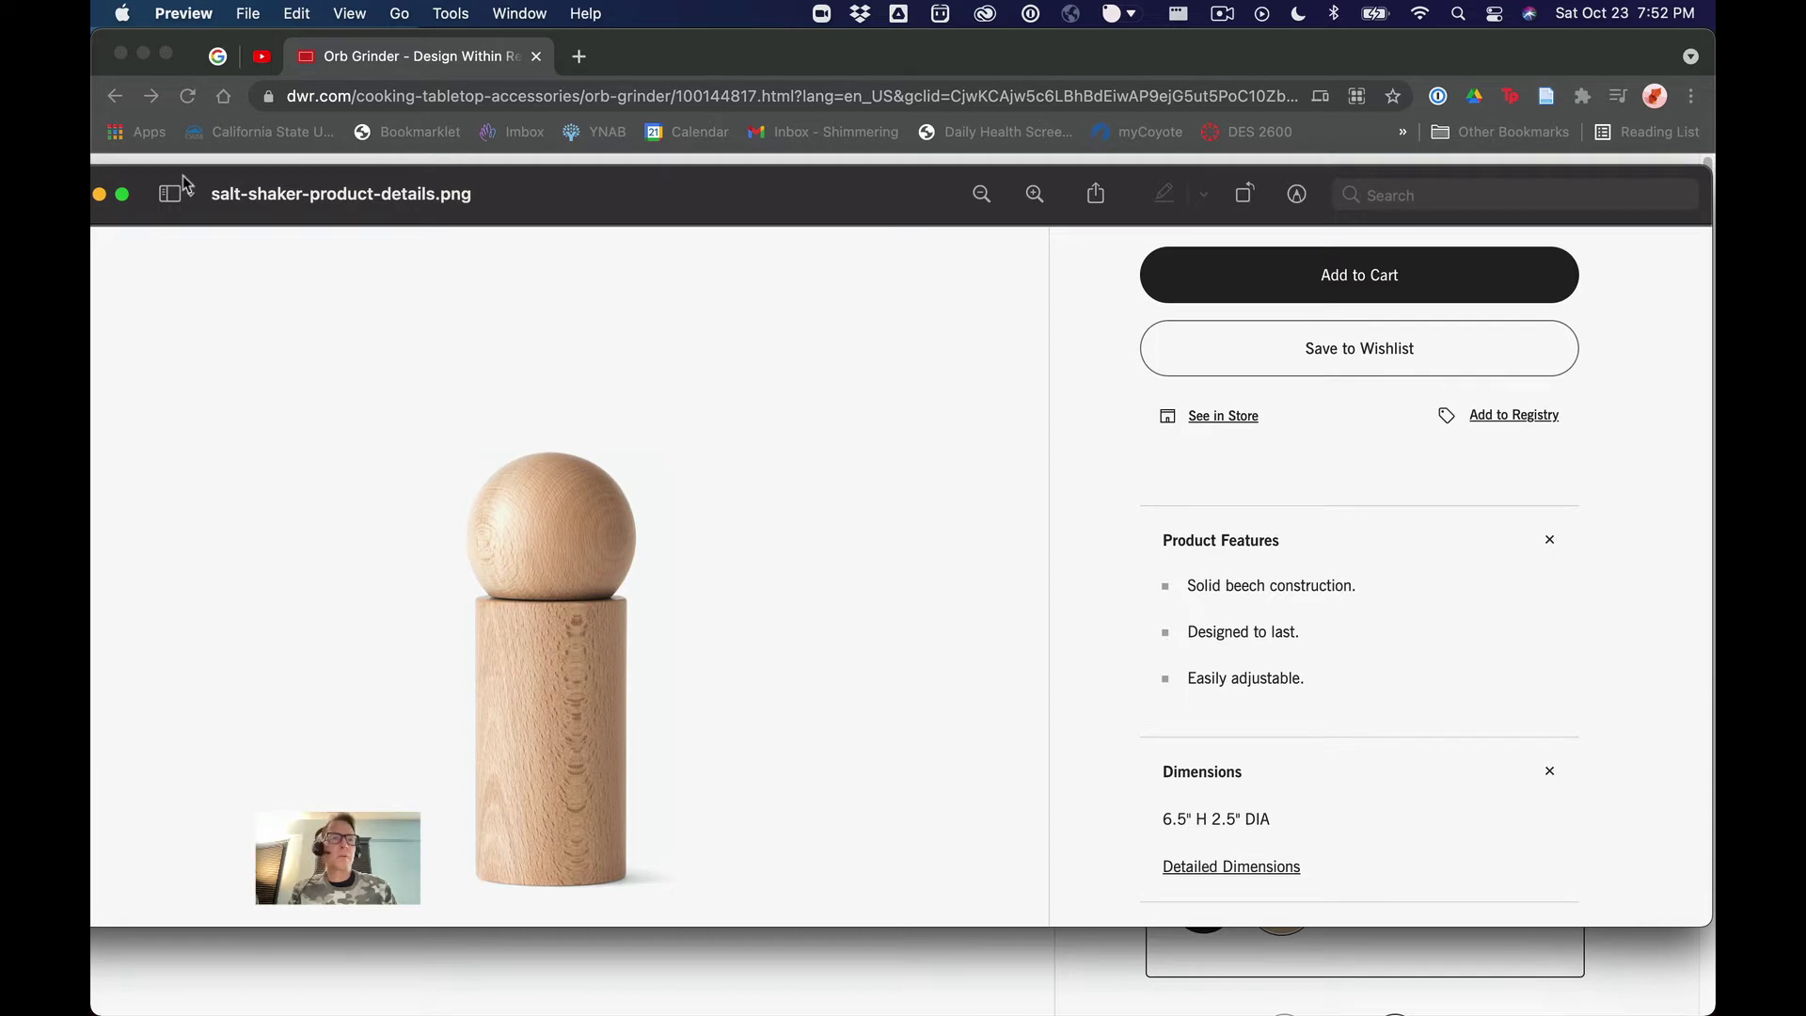
drag(457, 195, 541, 195)
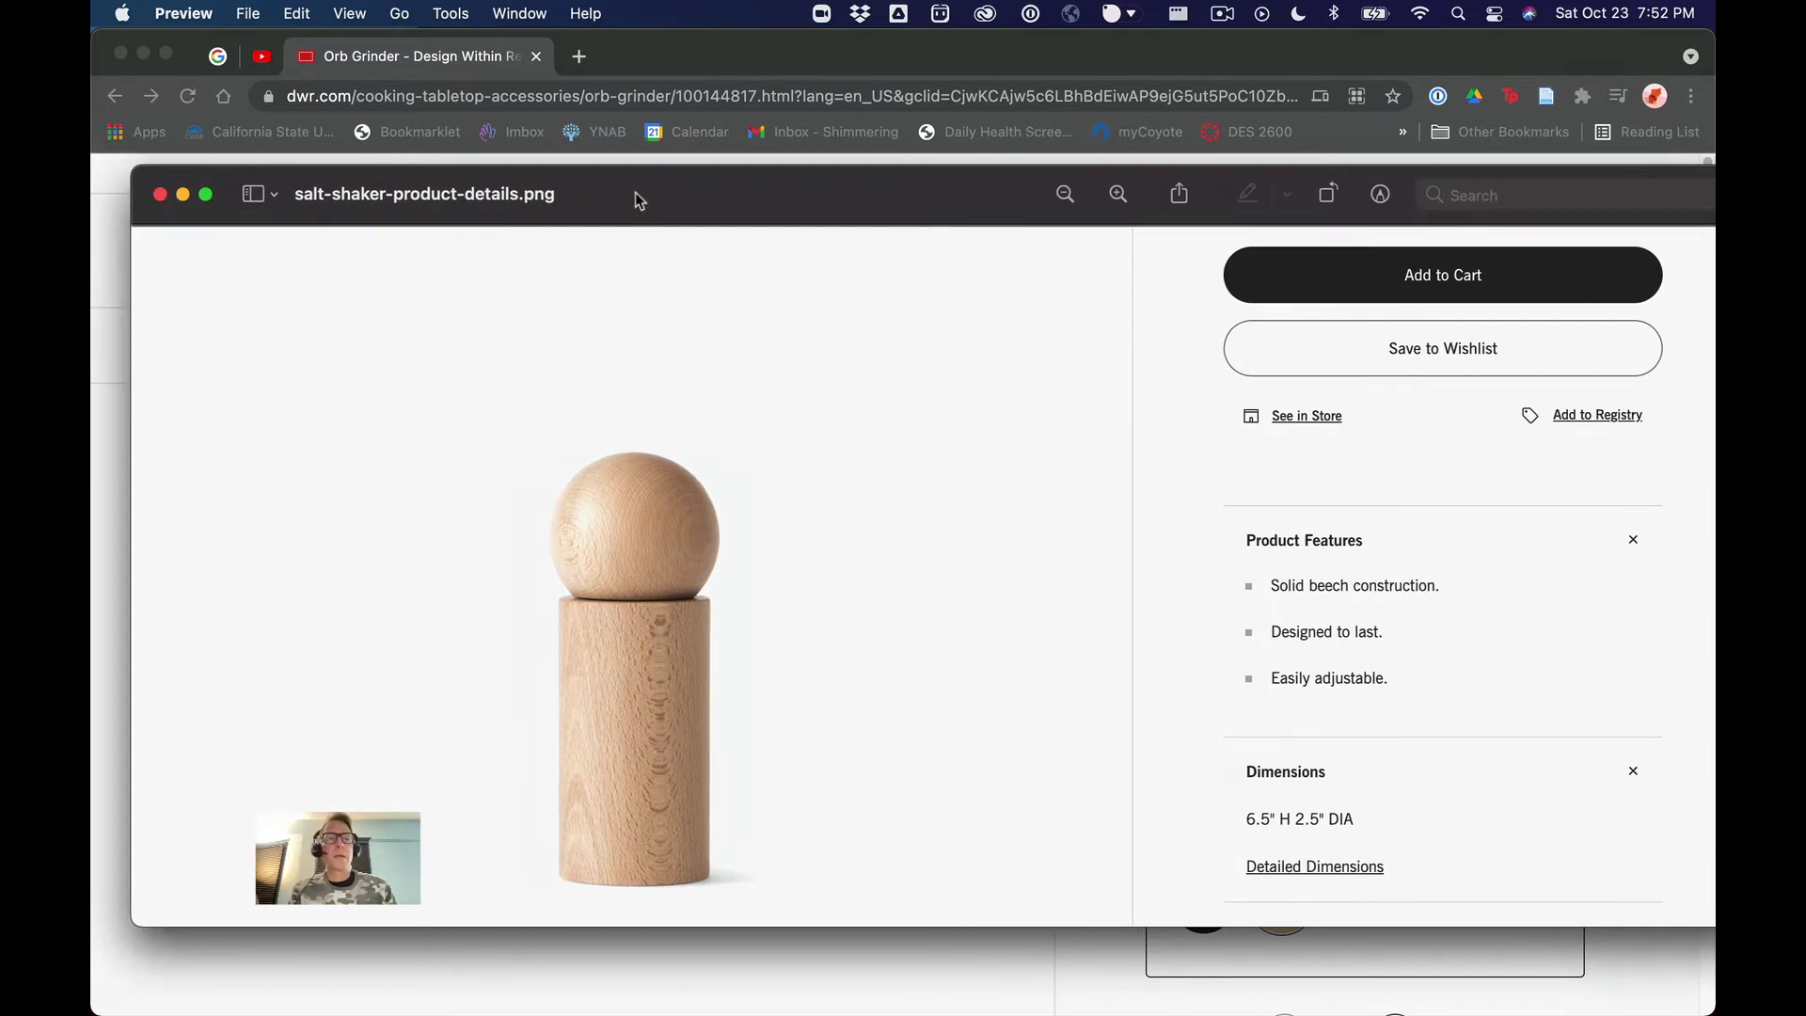
click(160, 194)
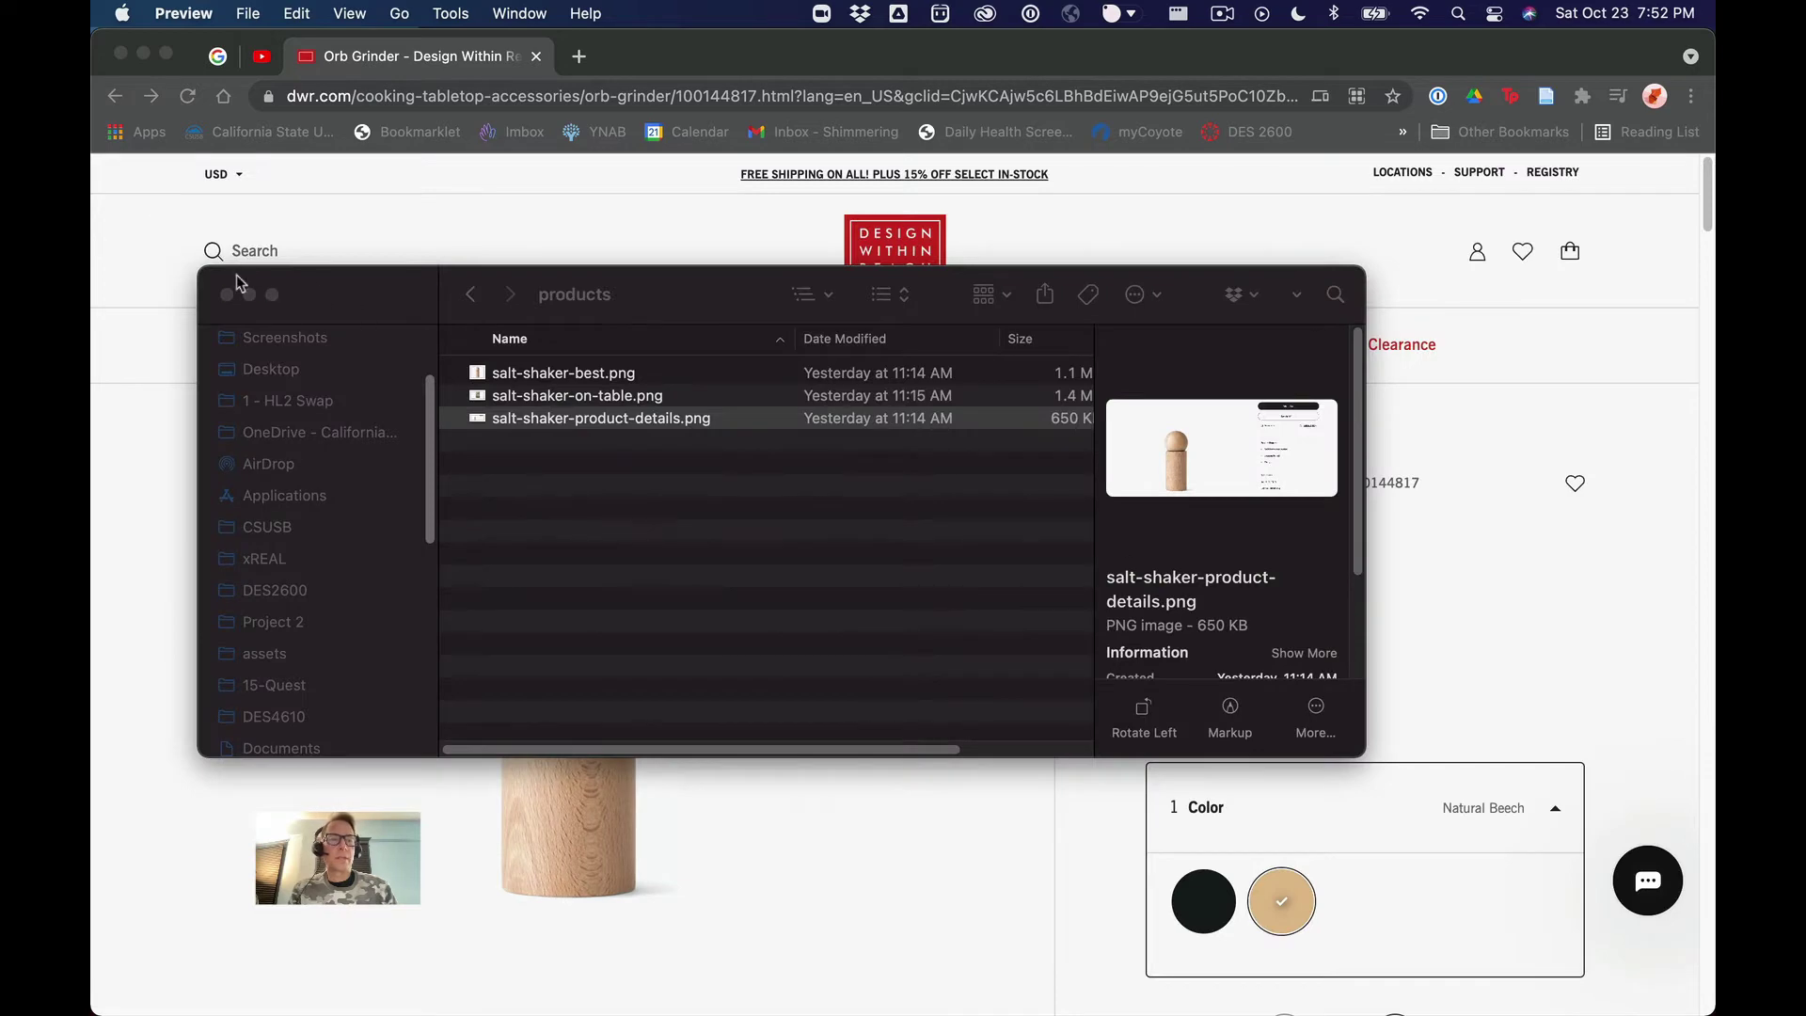
Switch back to Blender with the default cube scene
key(super+Tab)
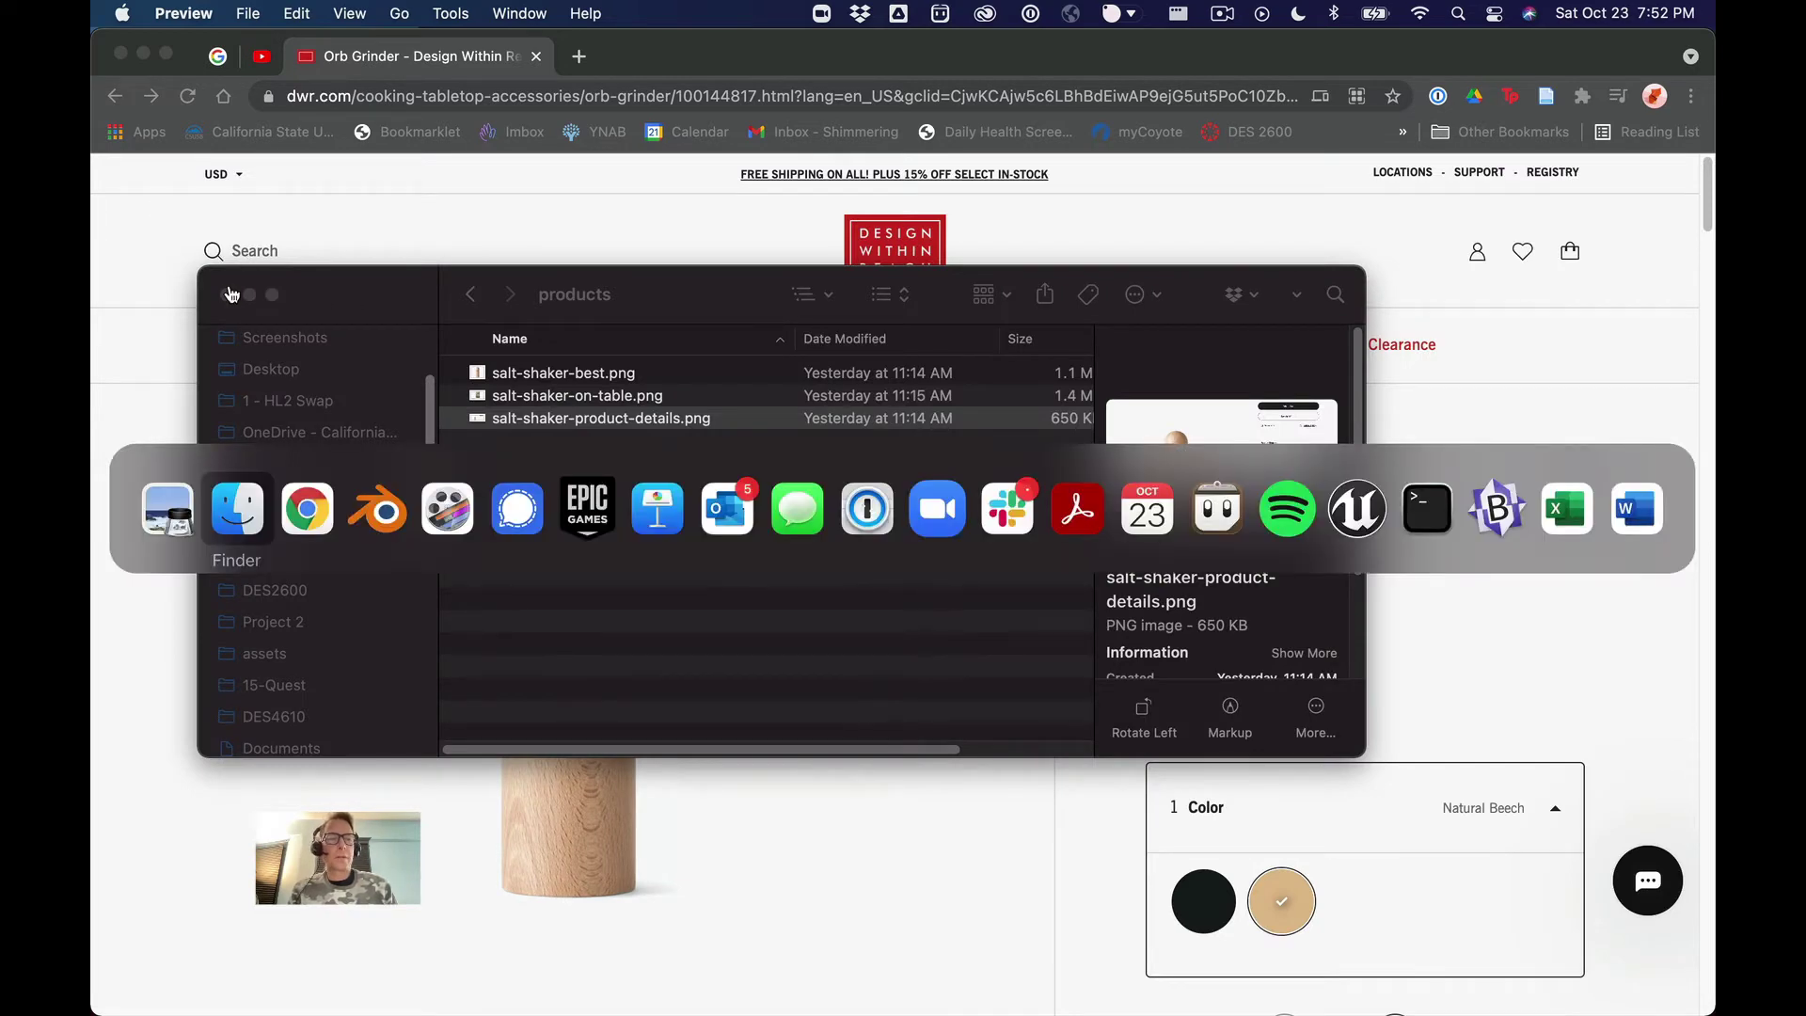
key(super+Tab)
key(super+Tab)
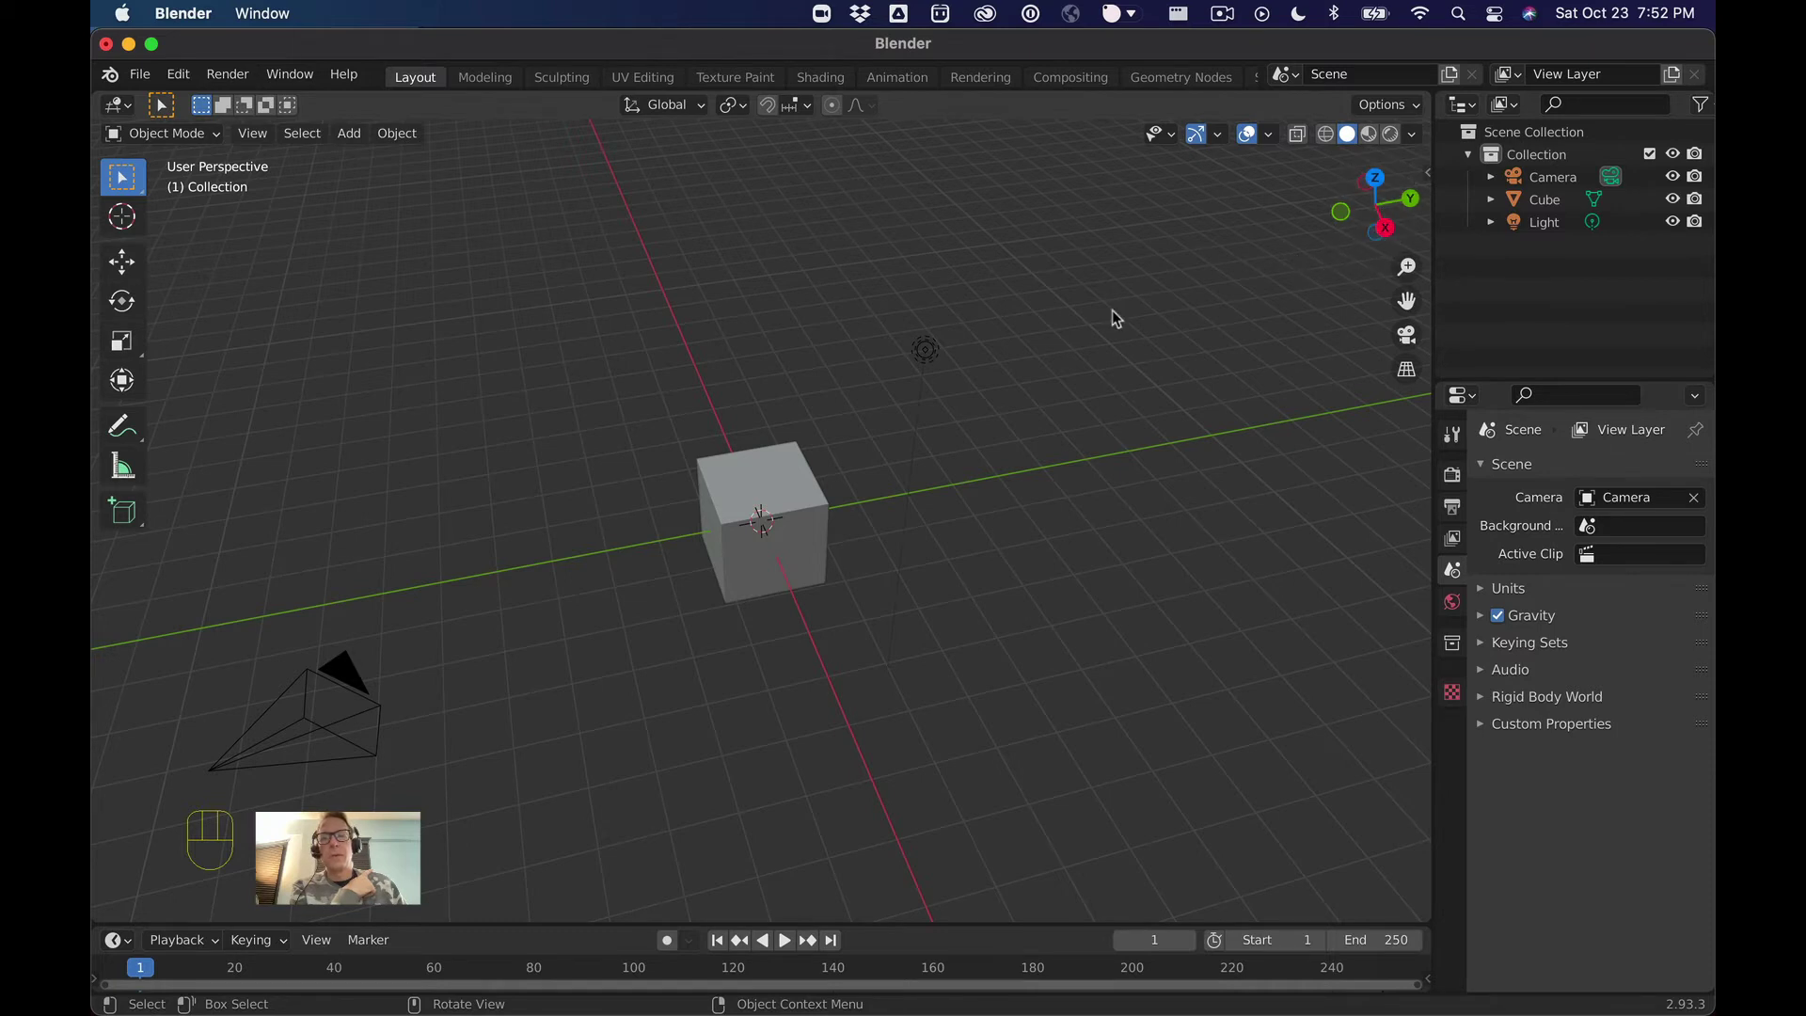
key(shift+a)
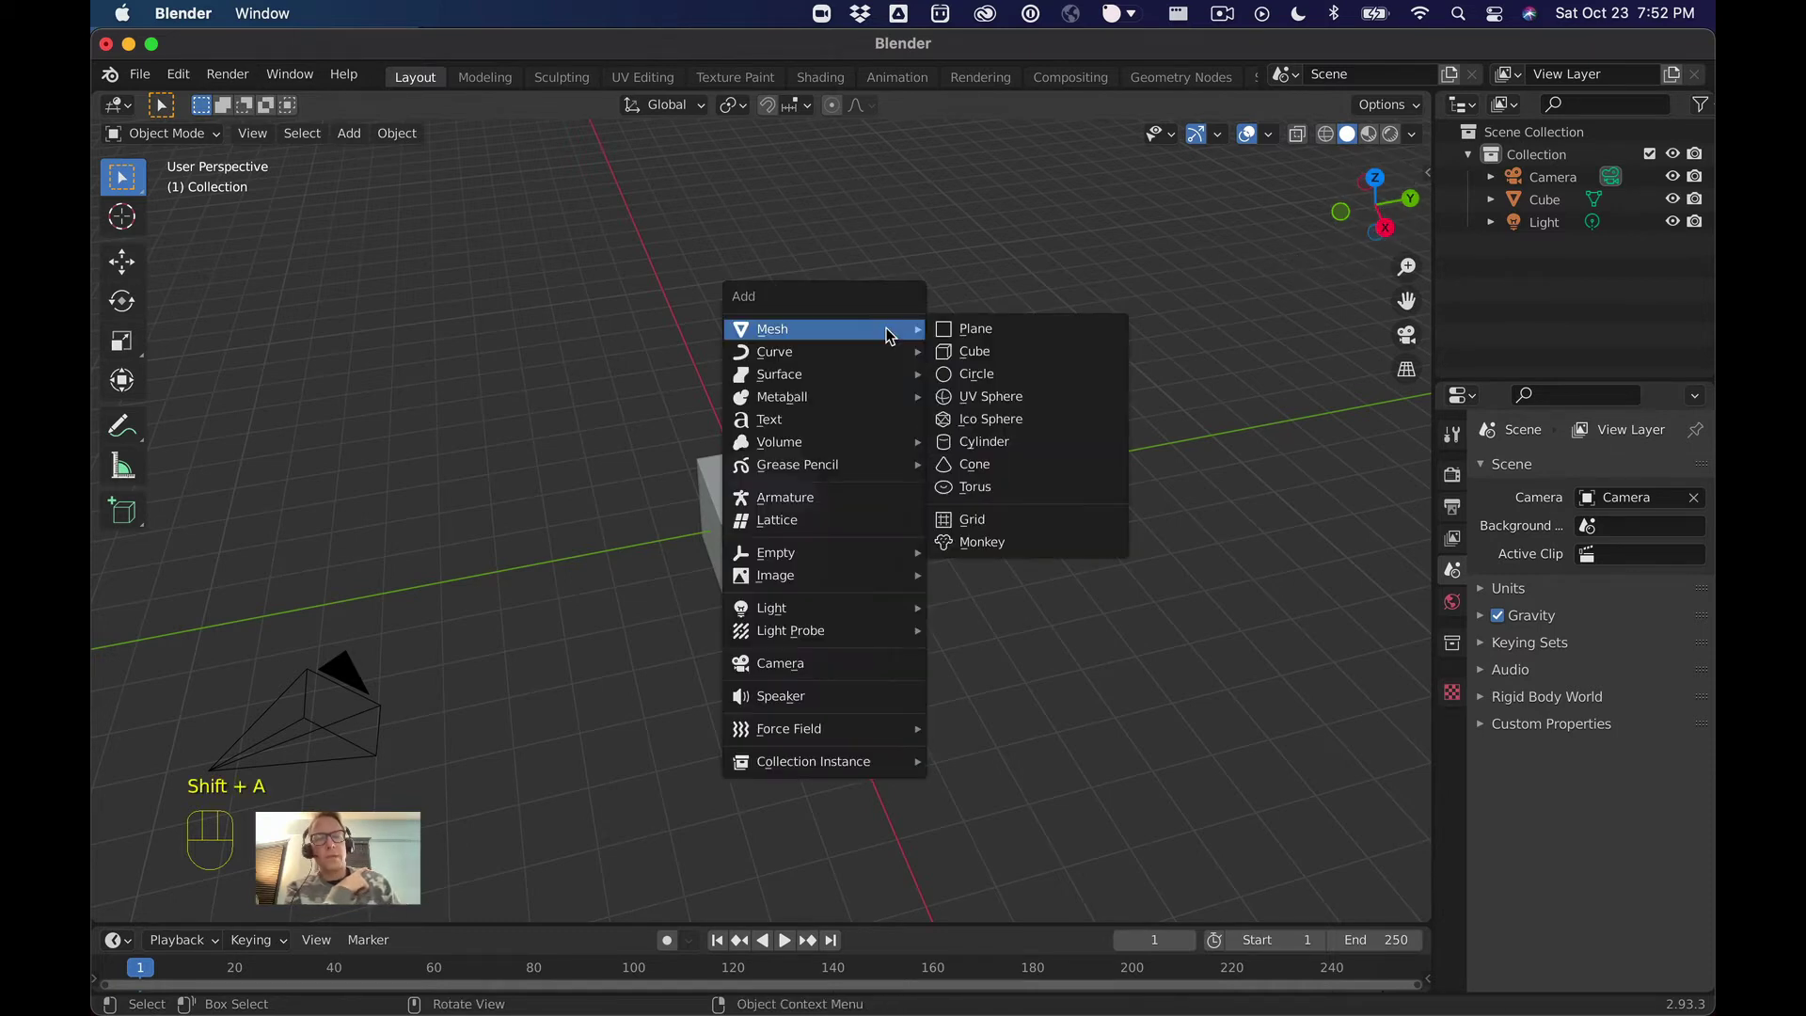
mouse_move(859, 337)
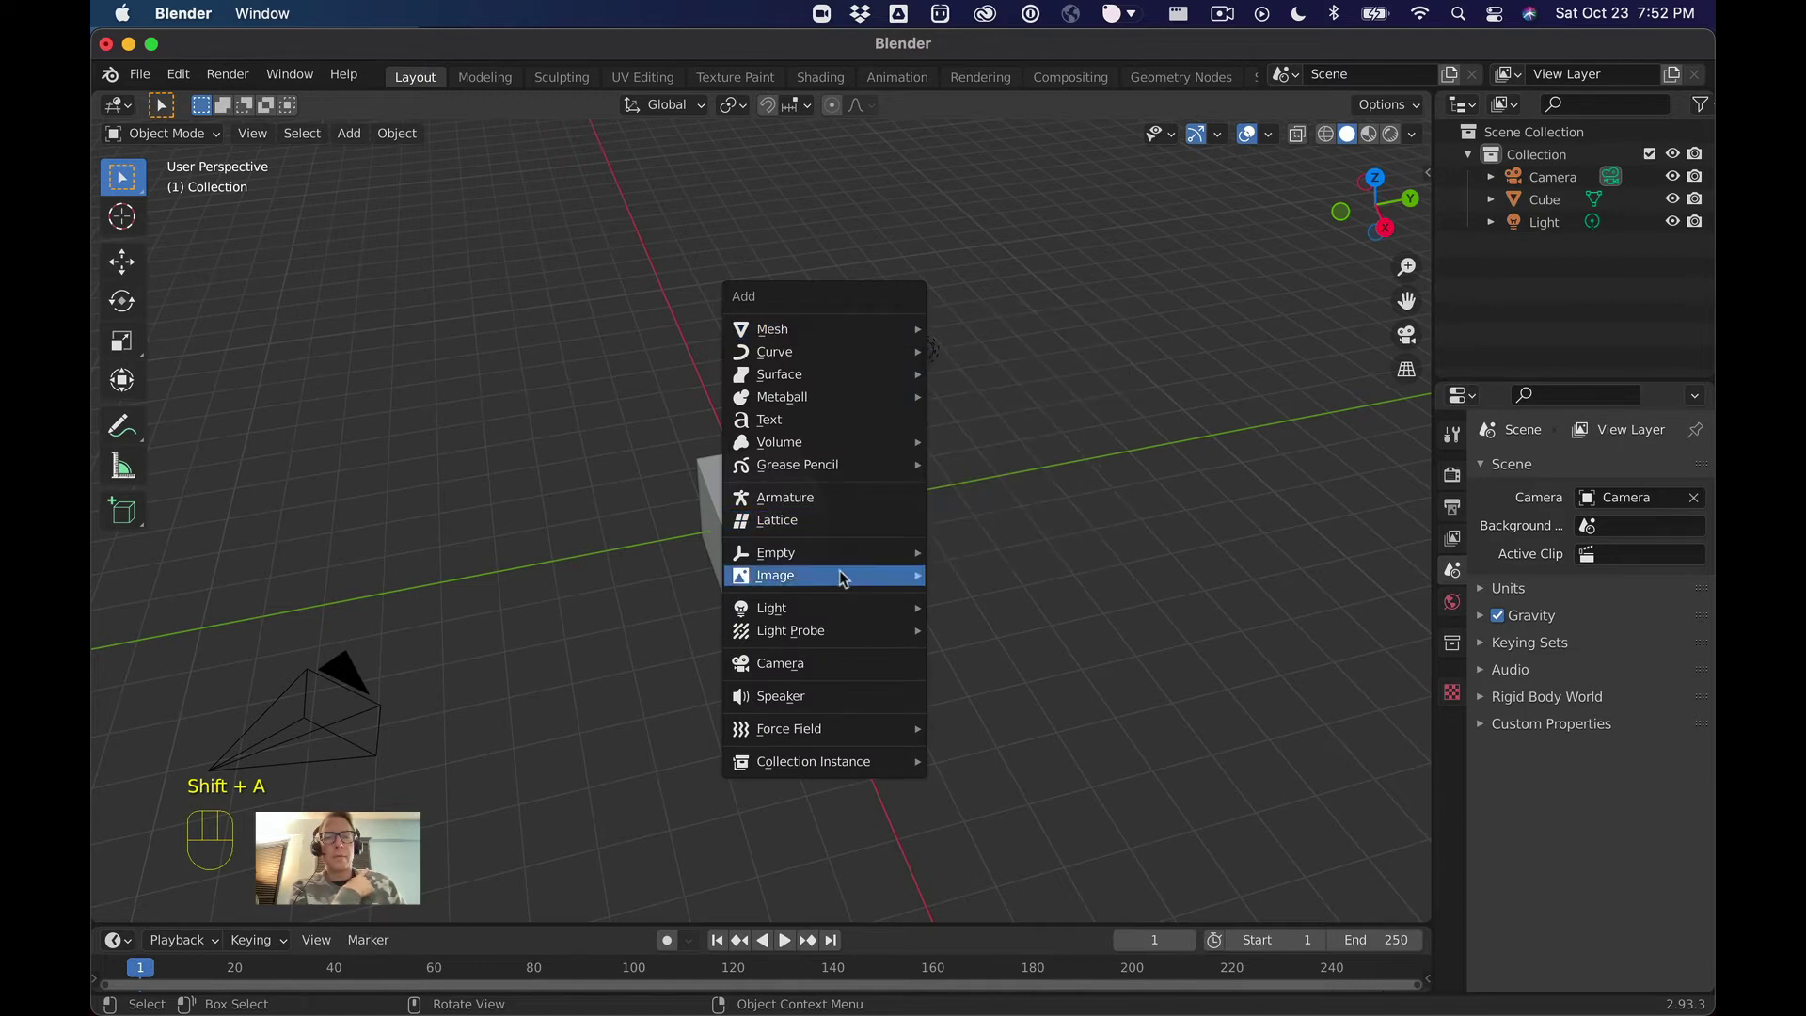
mouse_move(839, 577)
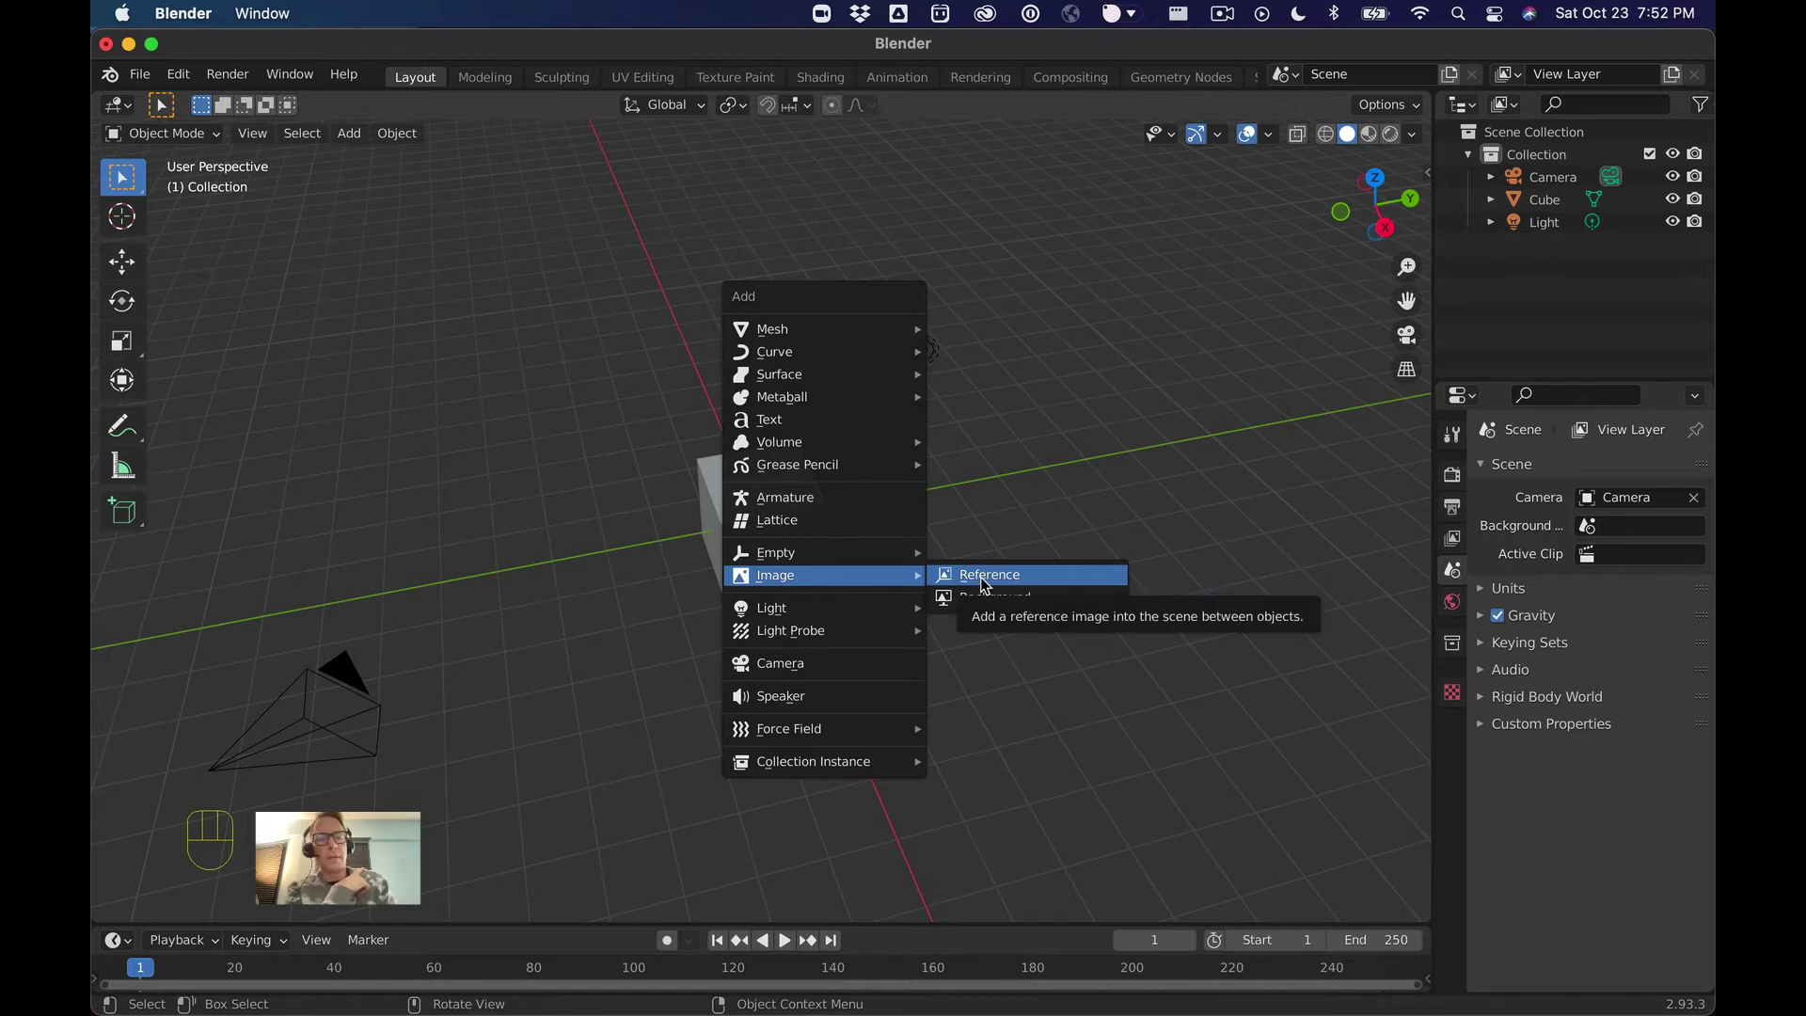
key(Escape)
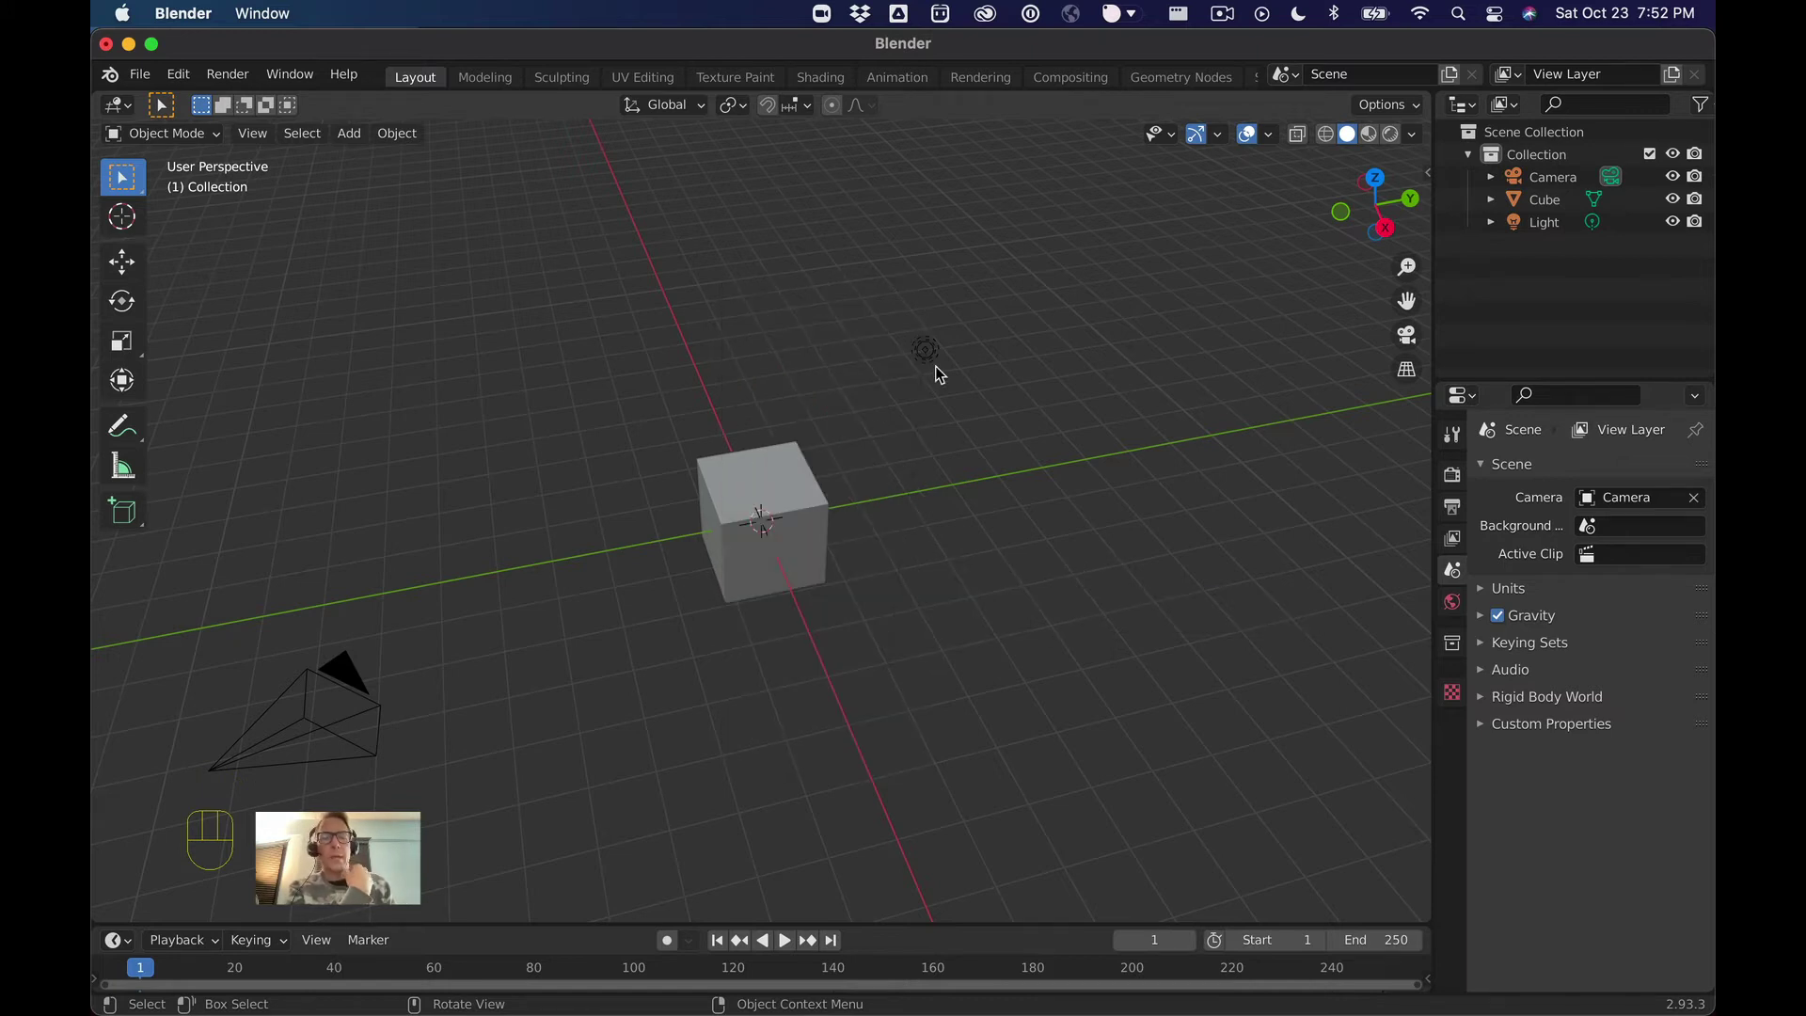
Add salt-shaker-best.png from the DES2600 products folder as a reference image in the current perspective view
key(shift+a)
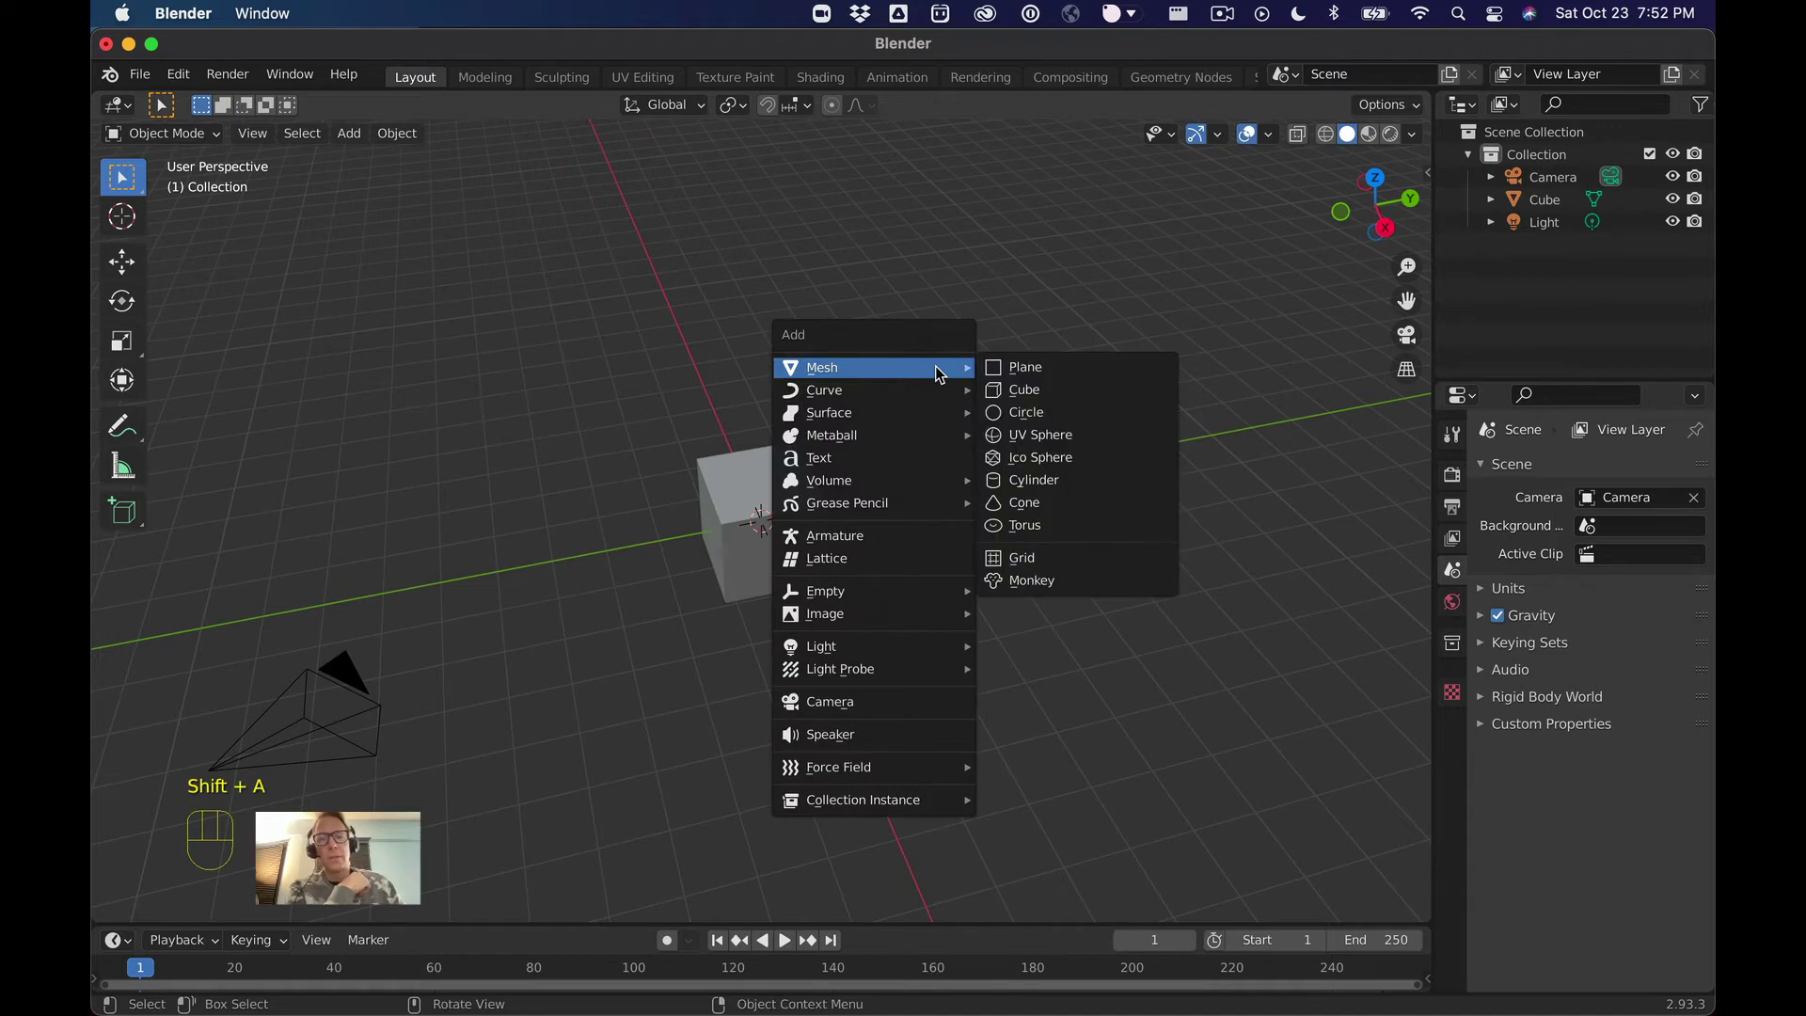
mouse_move(959, 613)
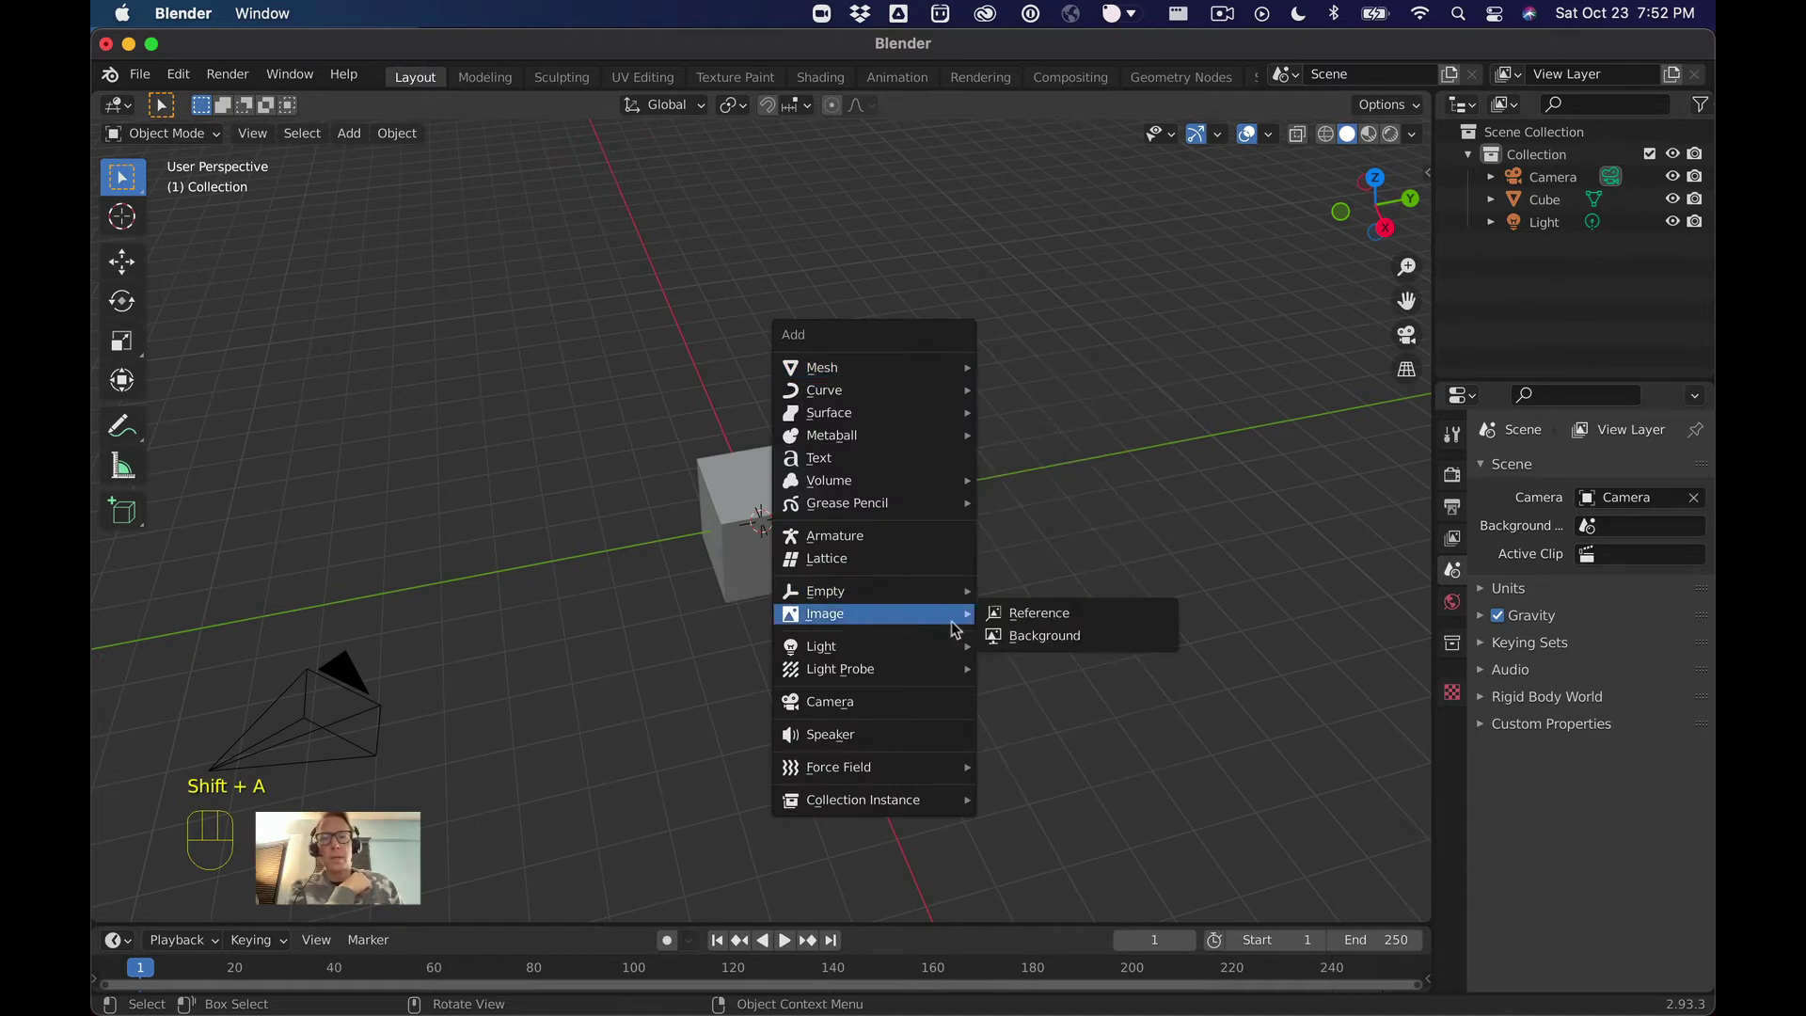
click(1049, 621)
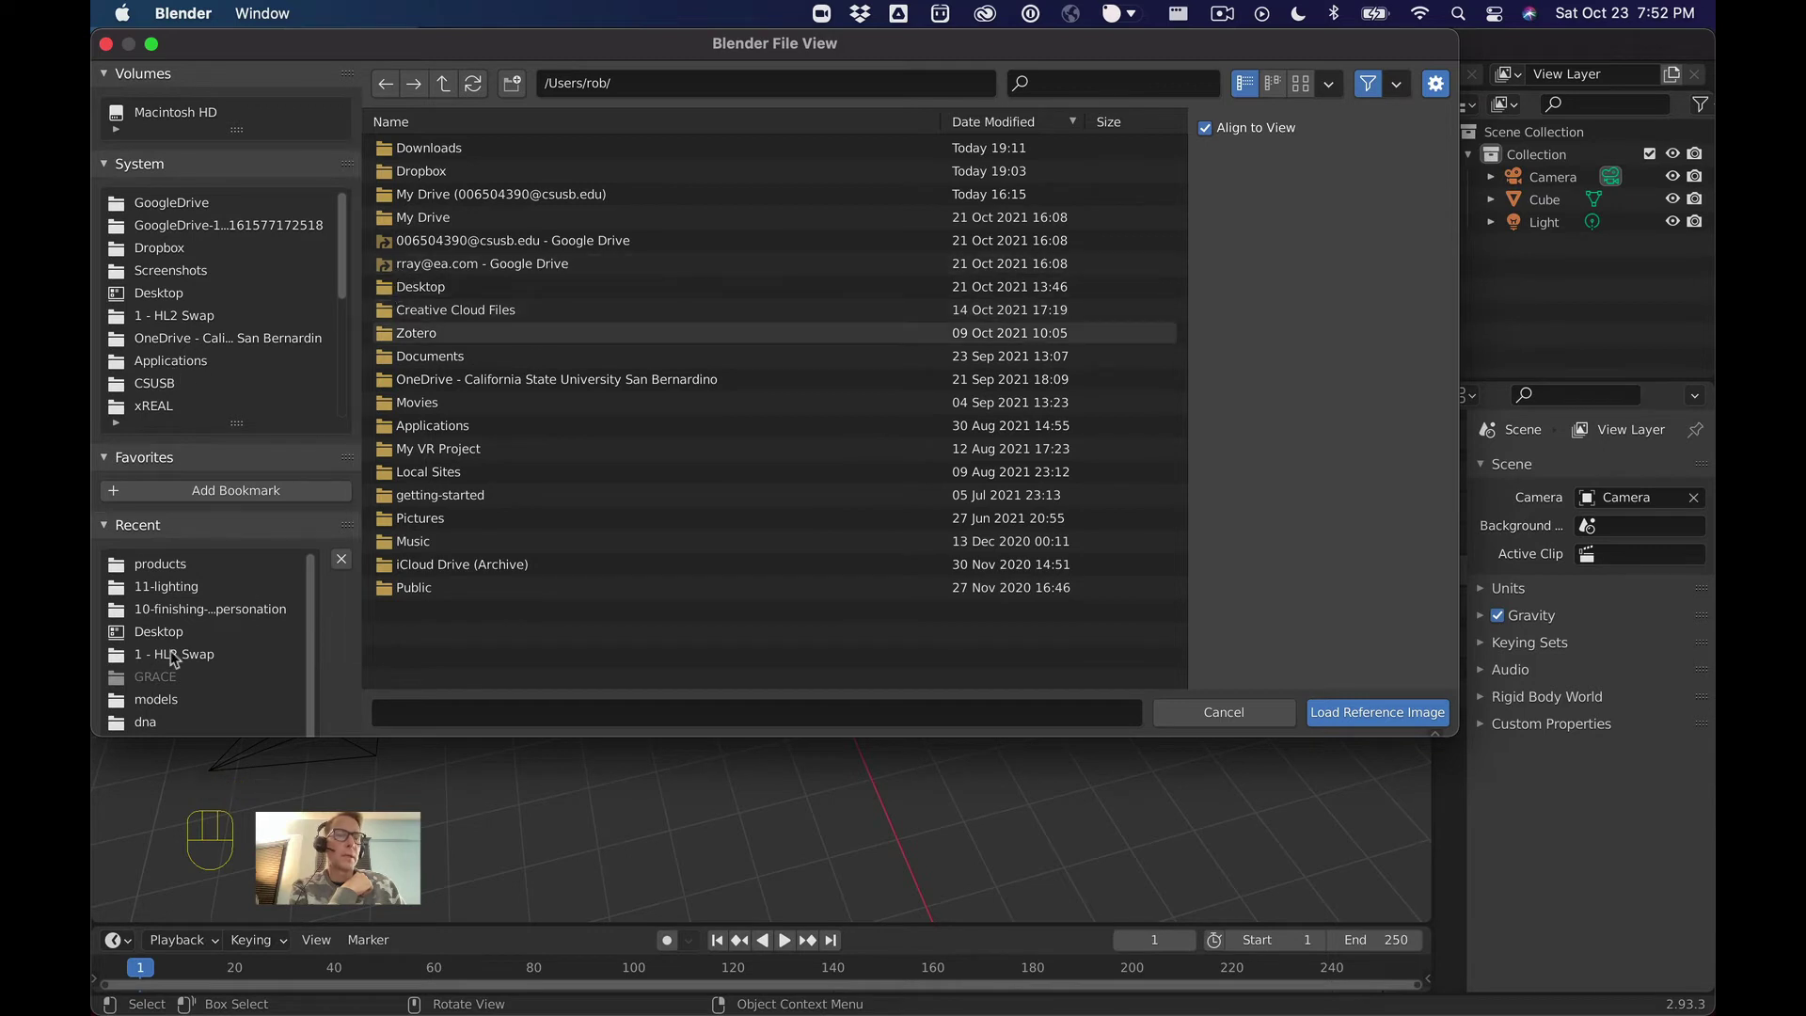
scroll(172, 651, down, 1)
scroll(170, 374, down, 2)
scroll(172, 375, down, 2)
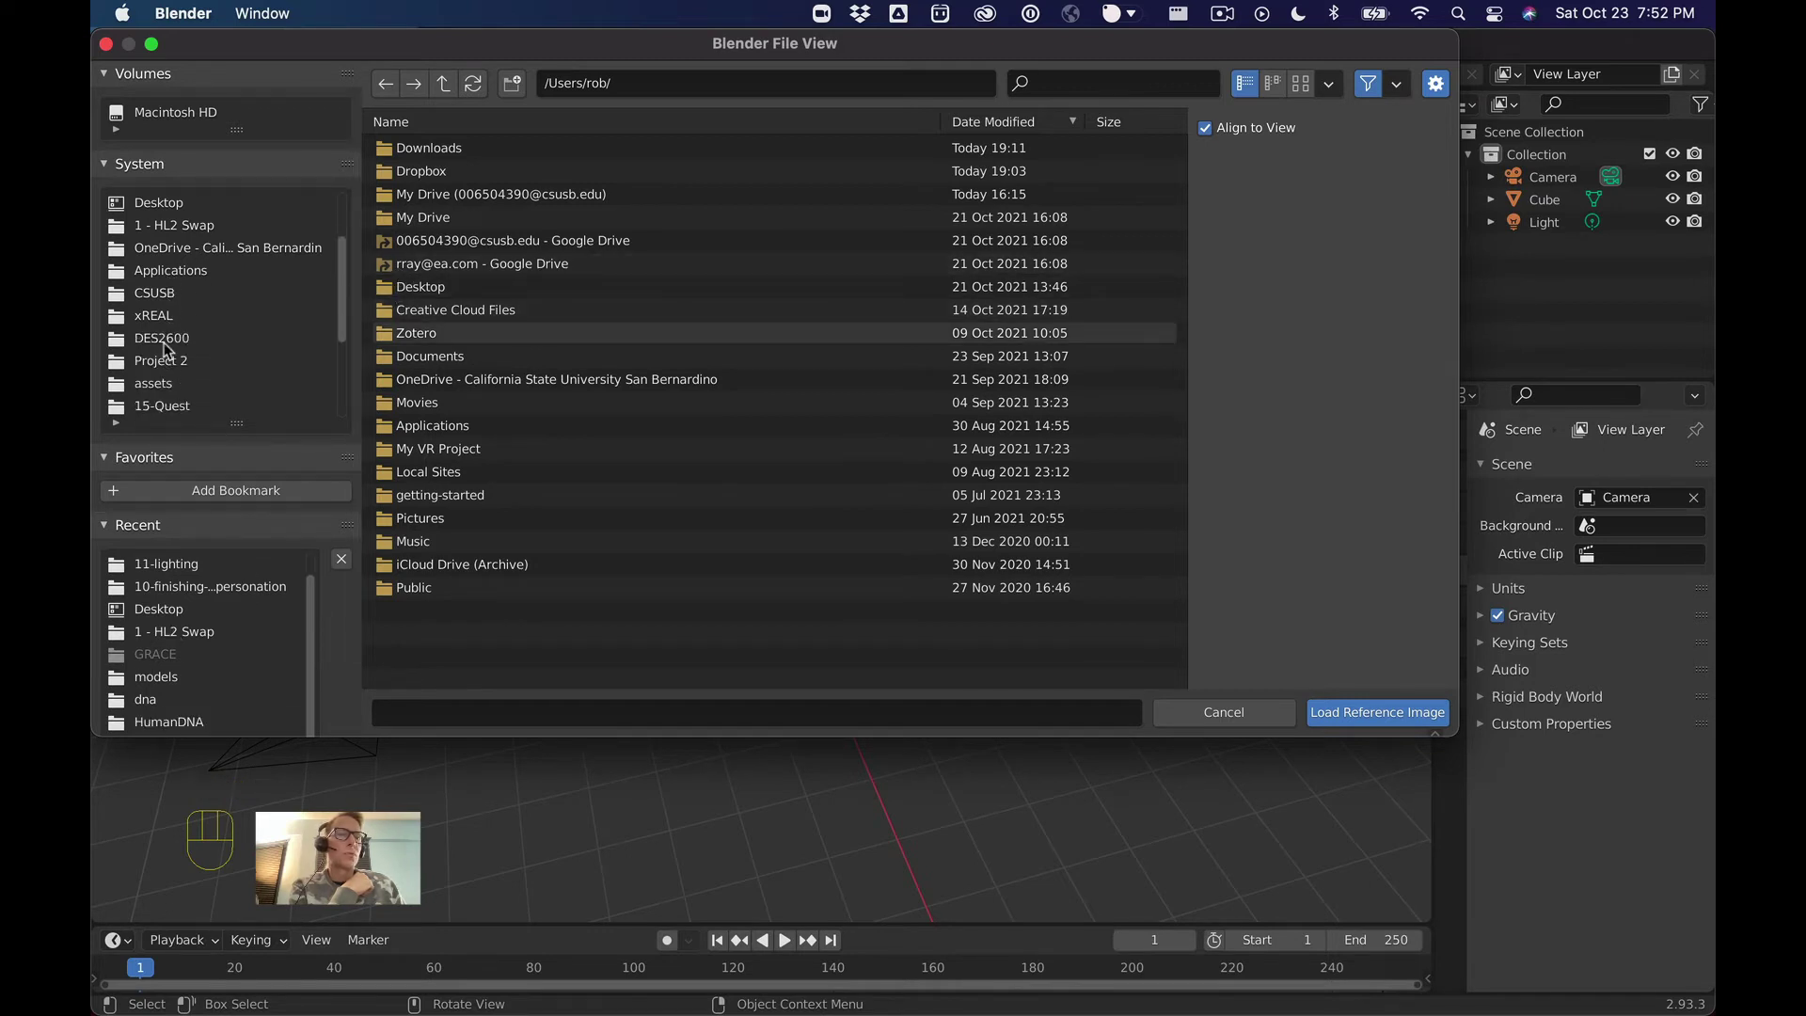
click(167, 338)
double_click(446, 151)
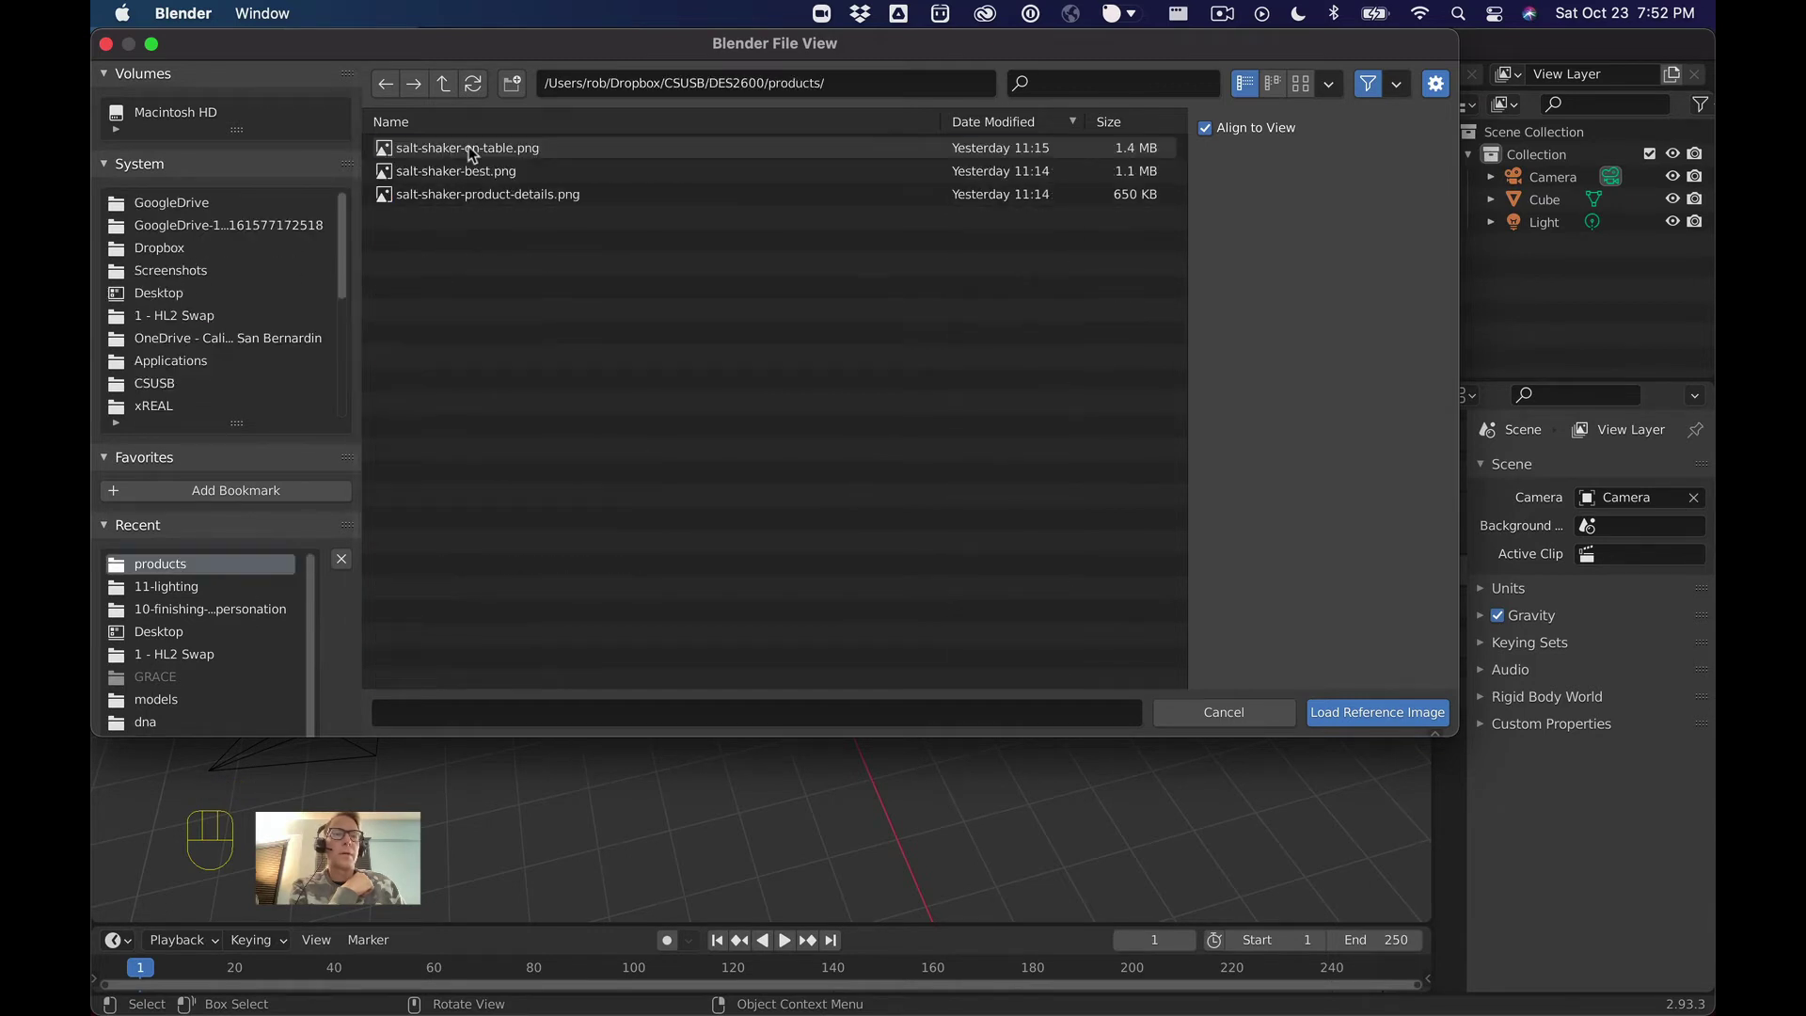
double_click(476, 170)
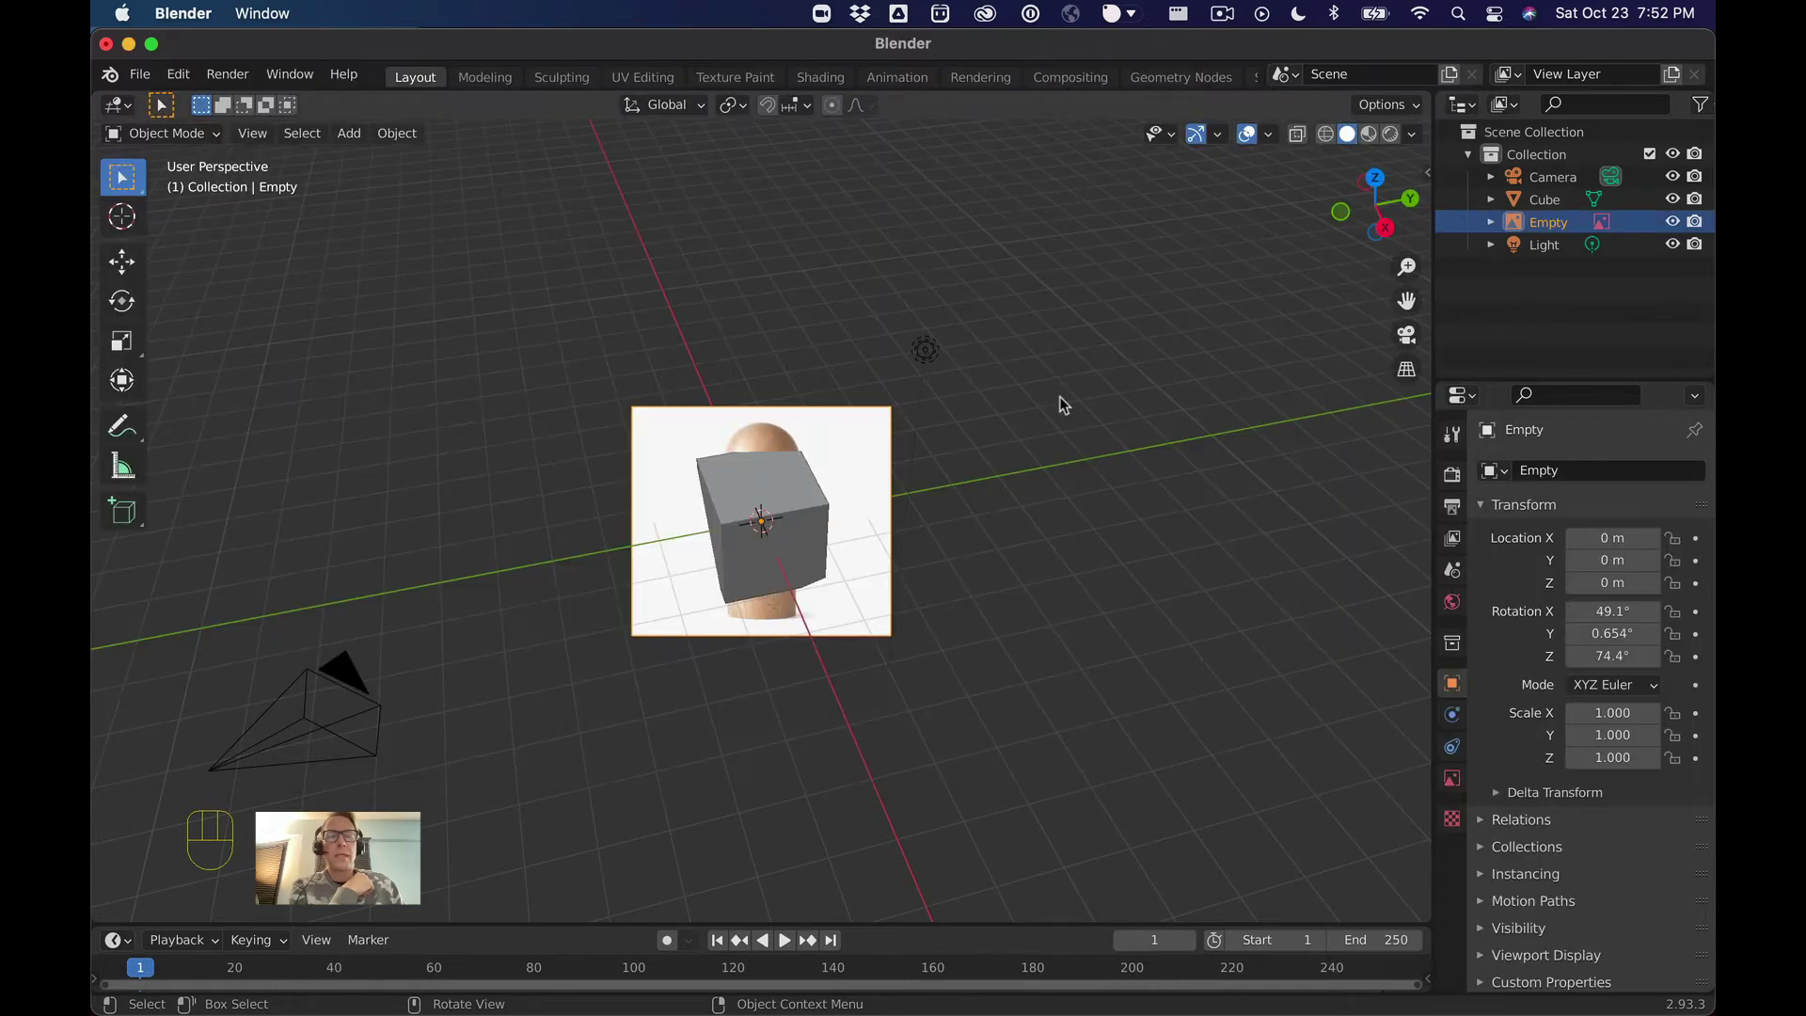
Examine the reference image's orientation from the side and check its rotation values in the Item transform properties
middle_drag(1064, 405, 769, 298)
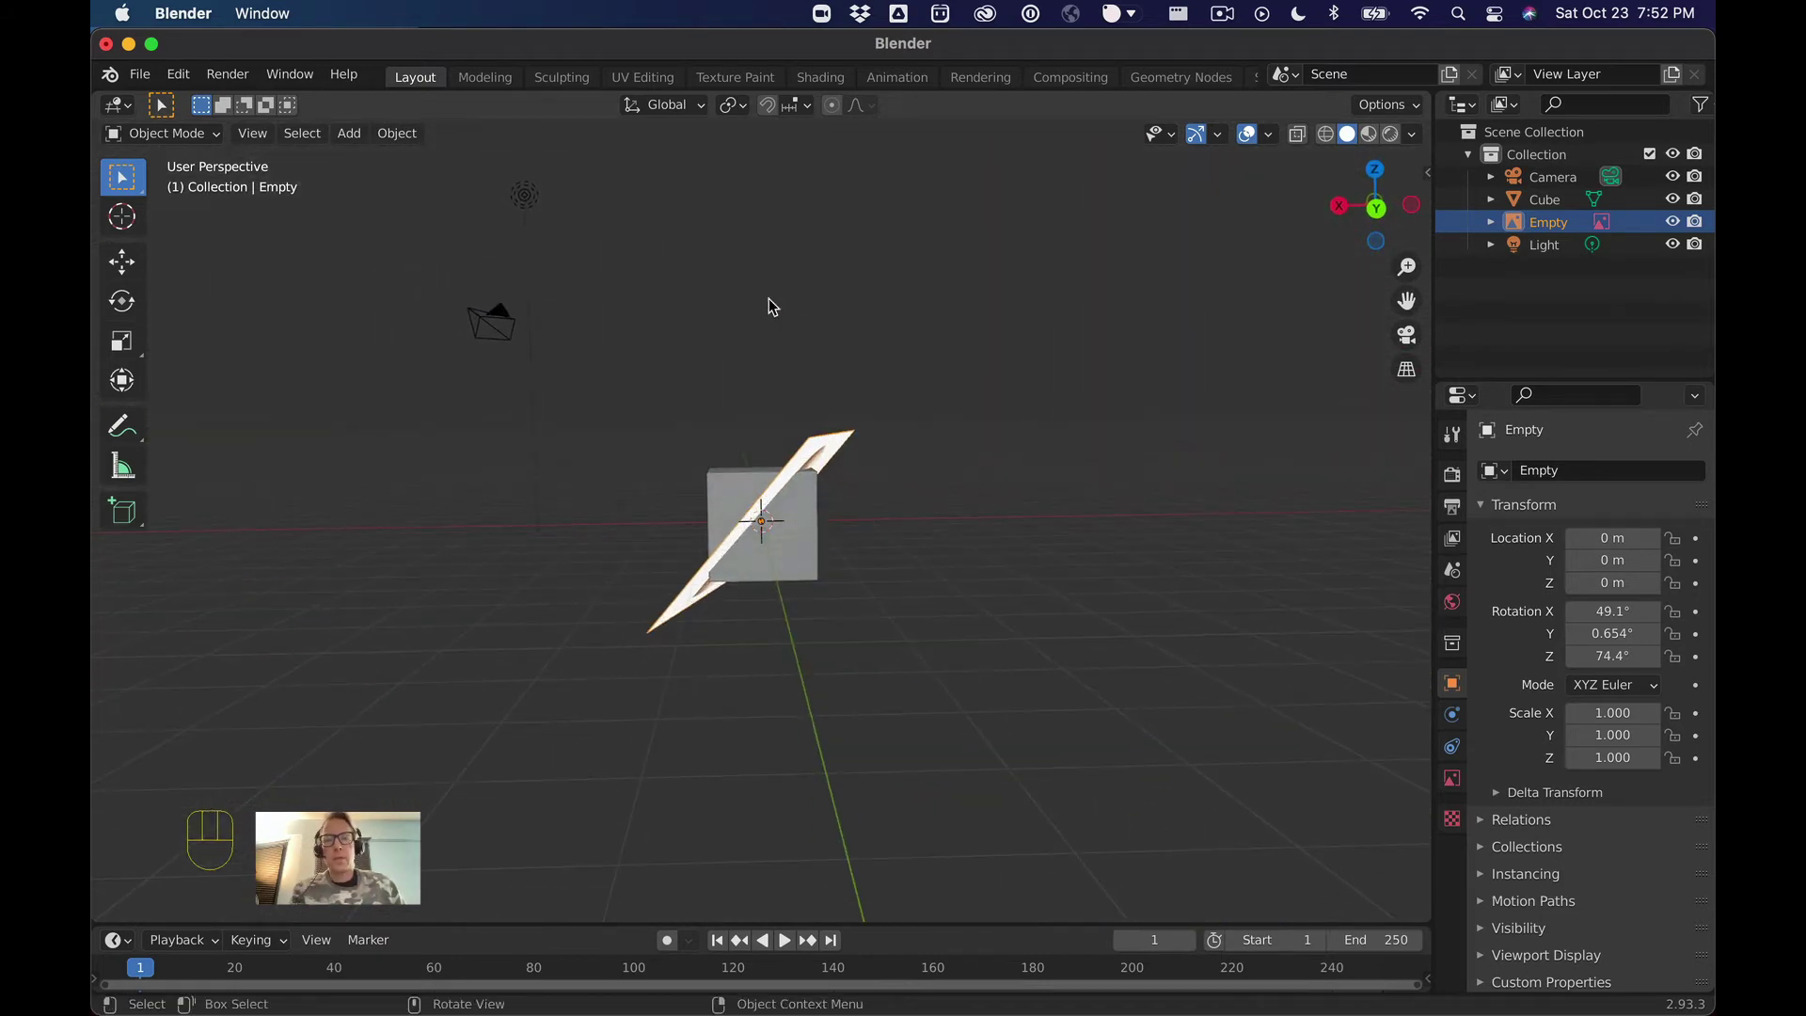
key(n)
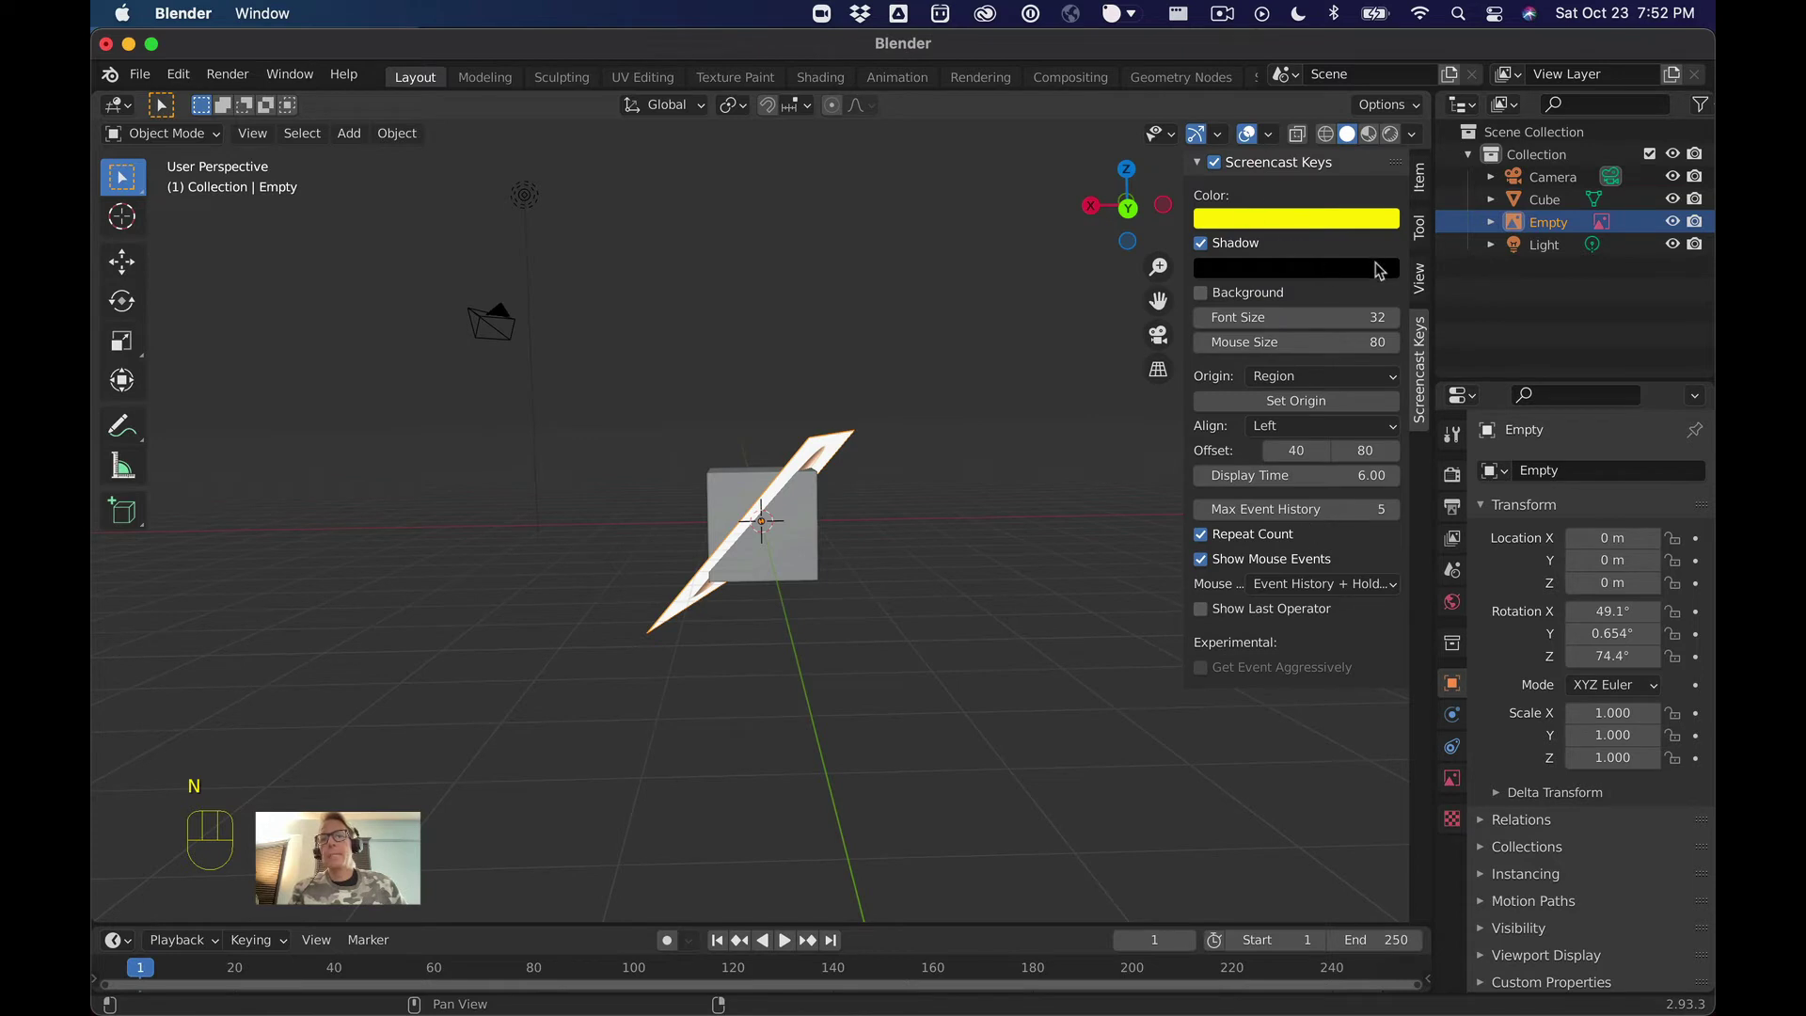
click(1421, 183)
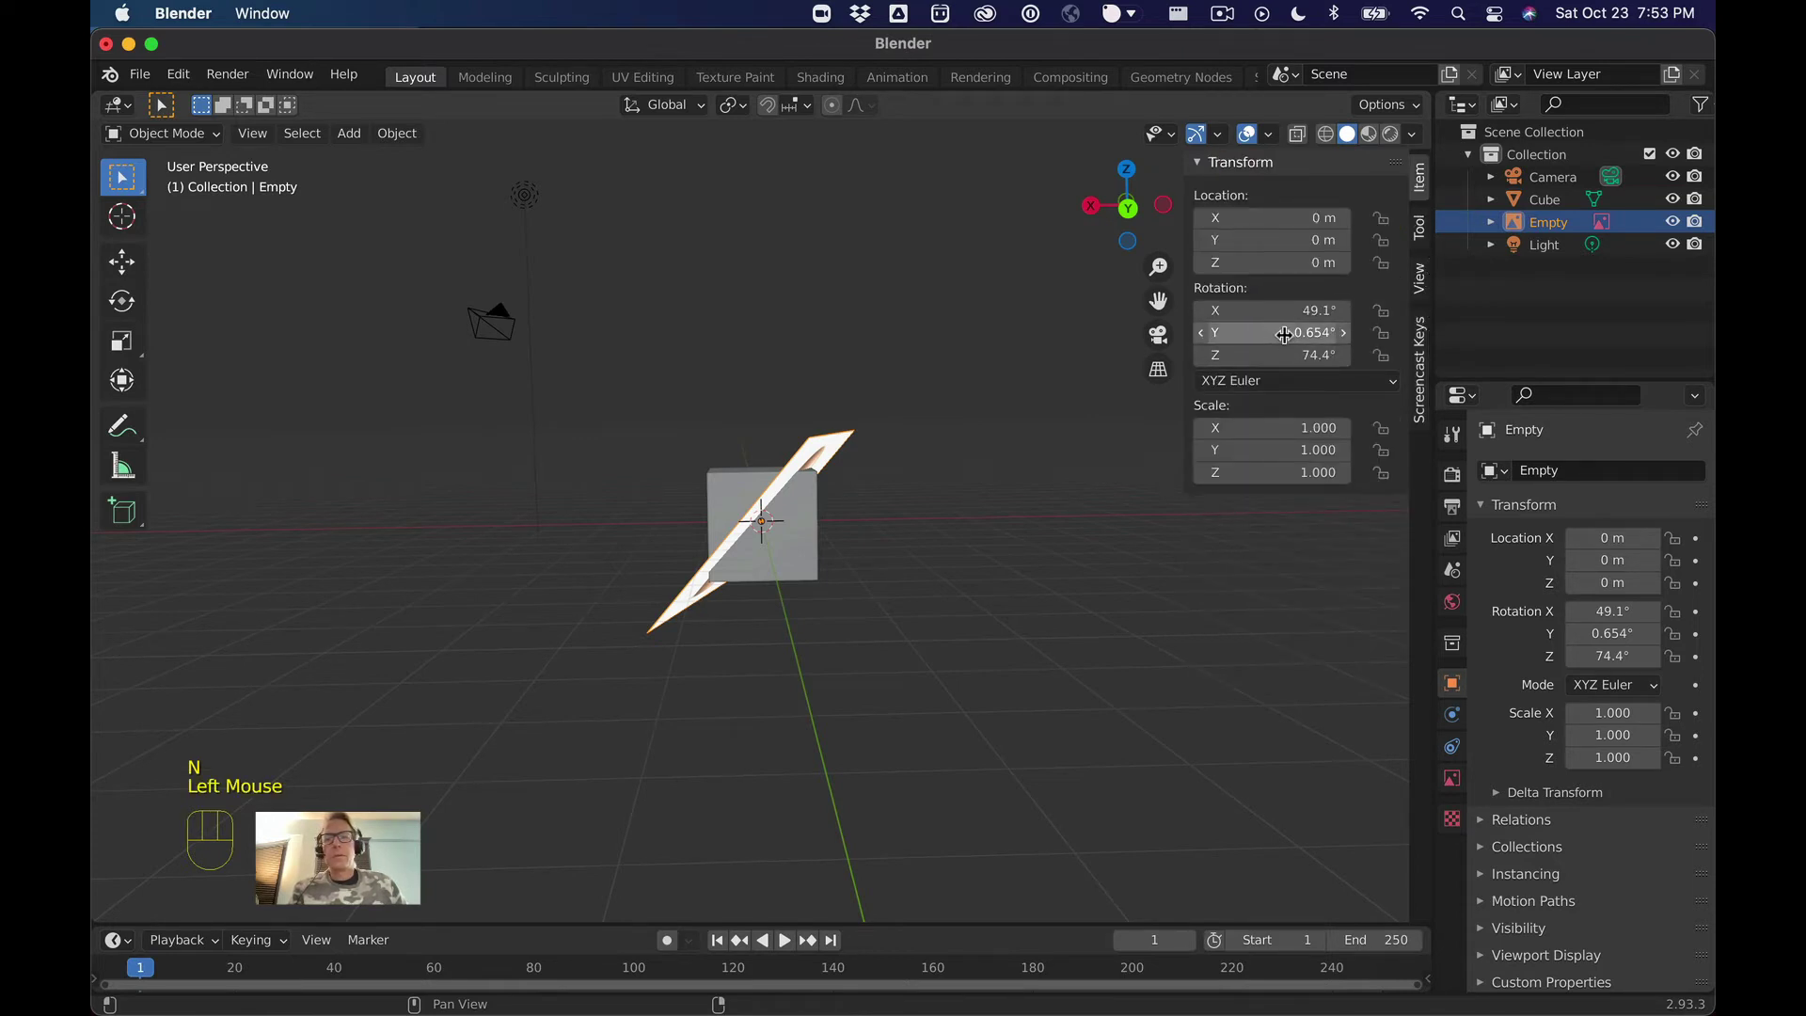
click(855, 286)
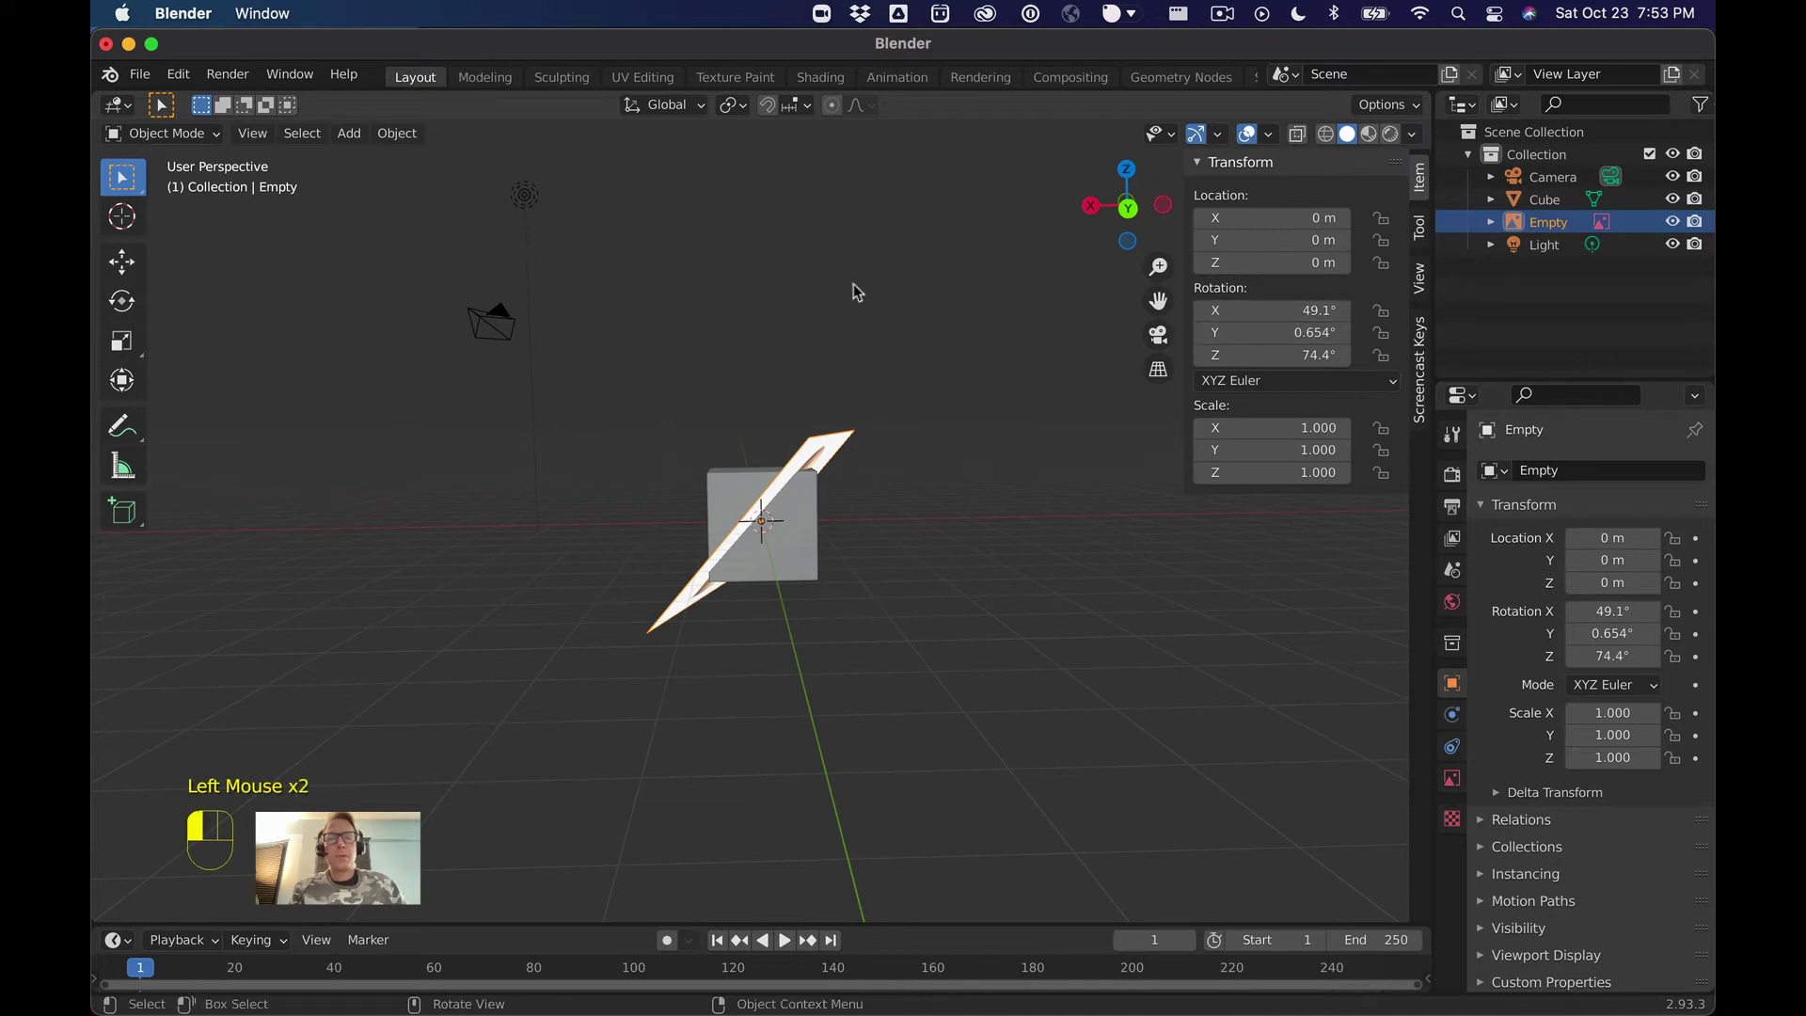
Undo the placement of the reference image
key(super+z)
key(super+z)
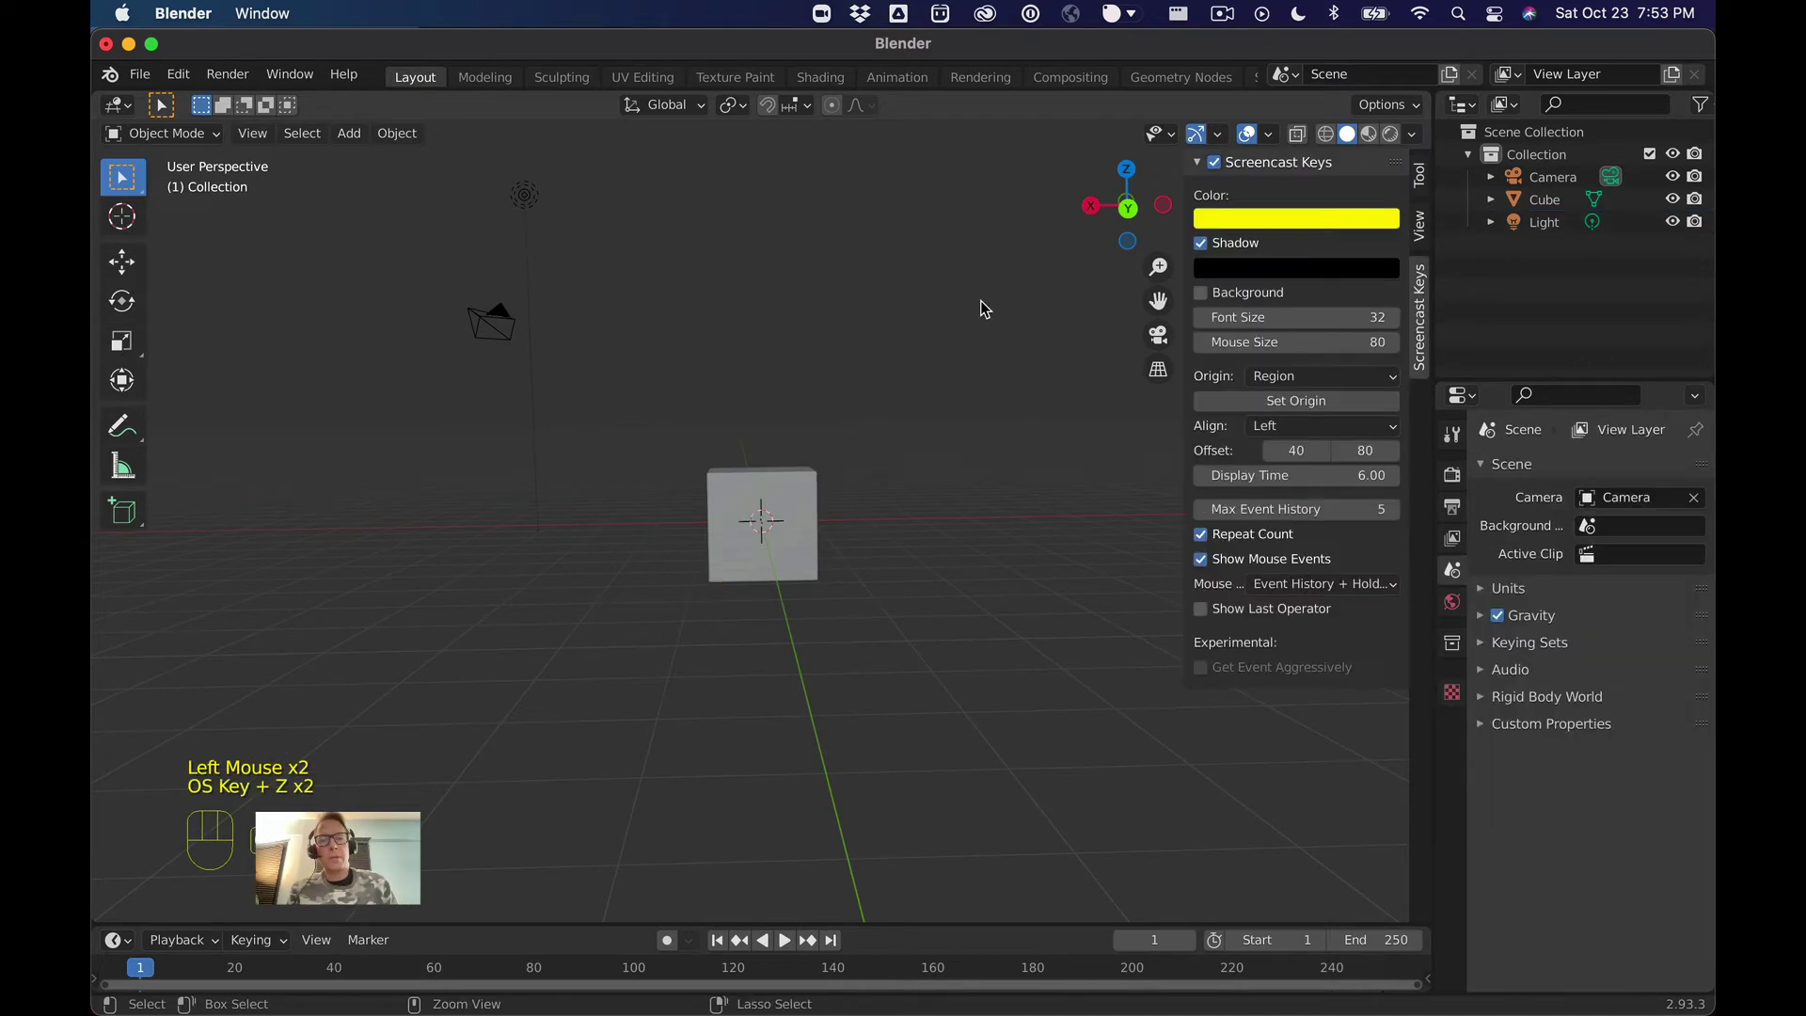
Align the viewport to the back orthographic view and add salt-shaker-best.png as a reference image aligned to it
click(1128, 209)
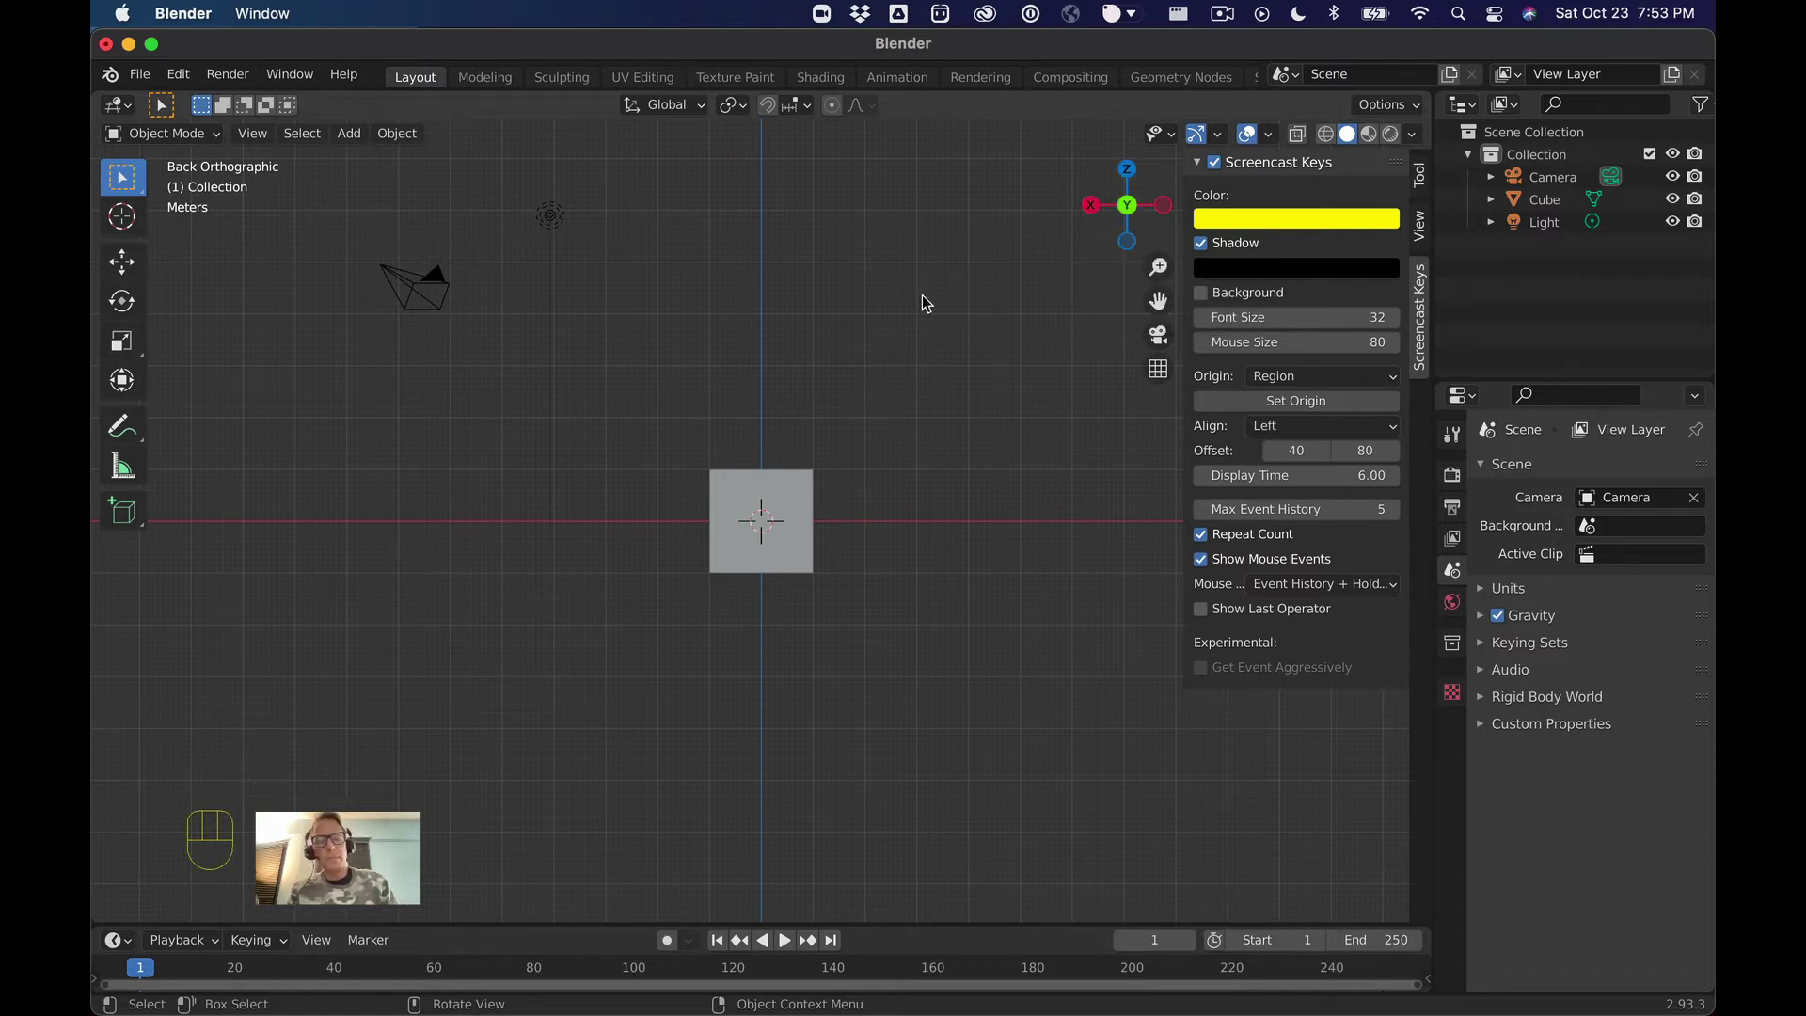
key(shift+a)
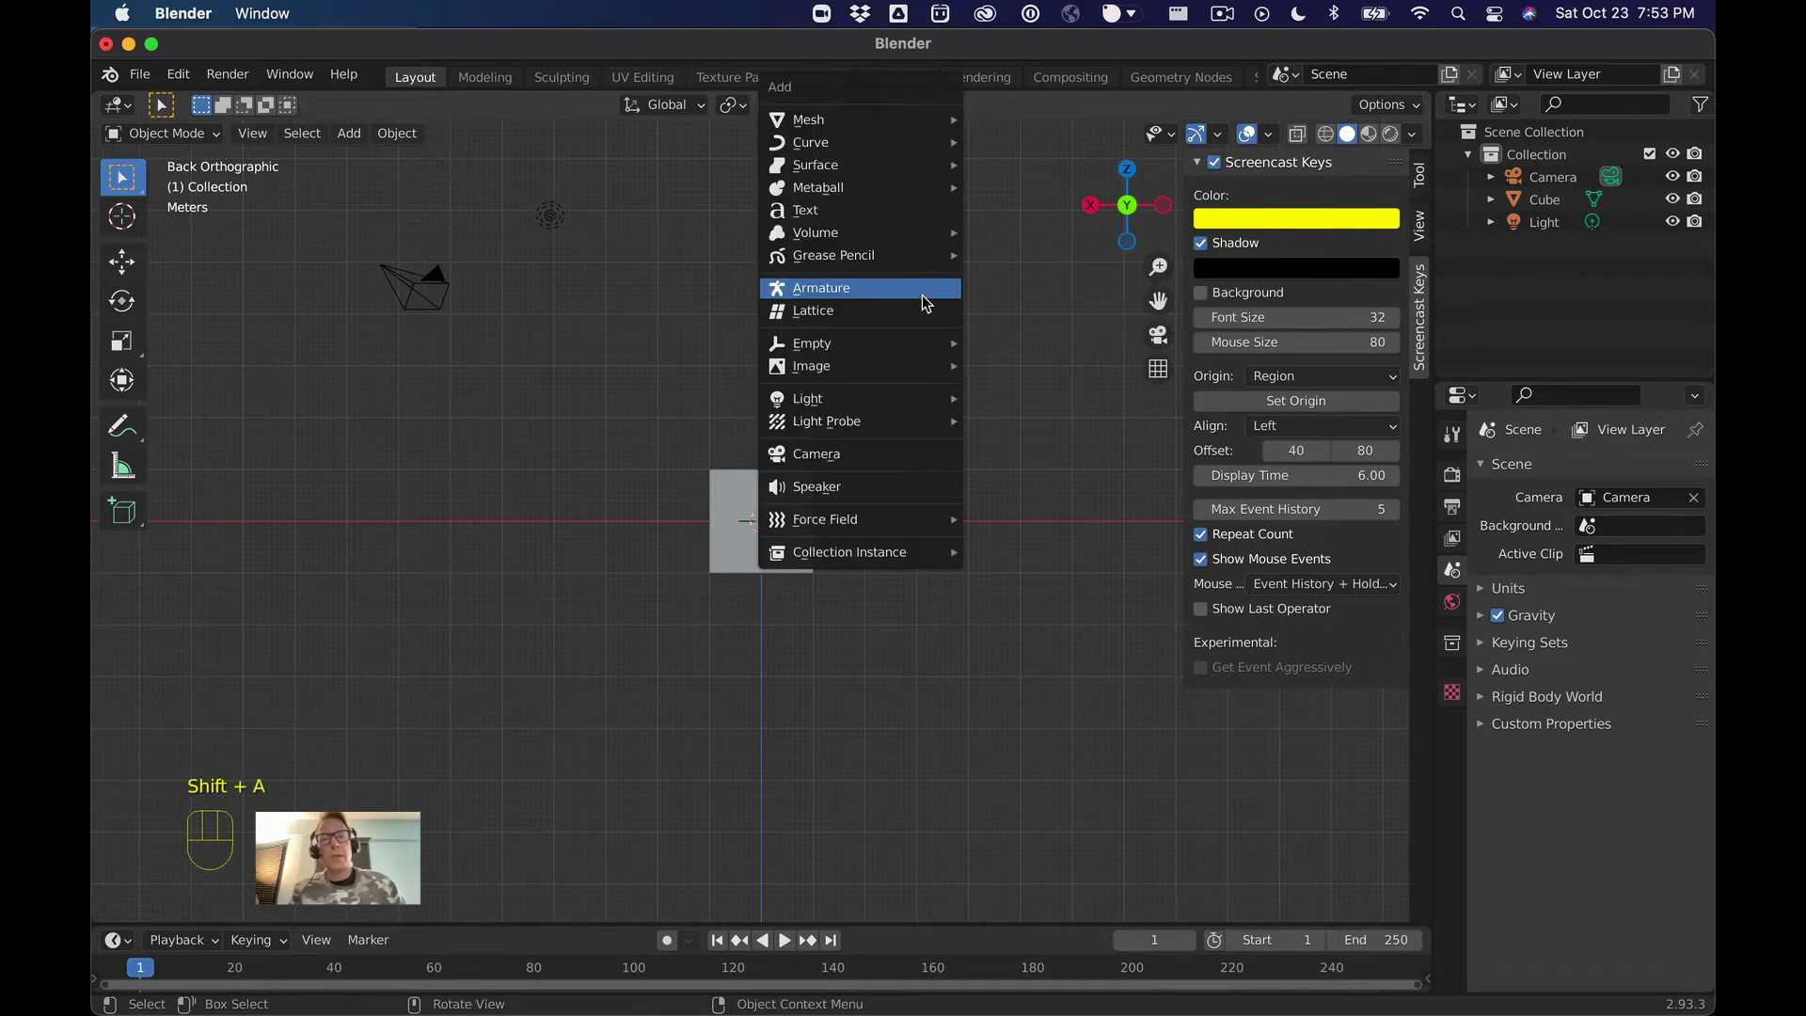
mouse_move(947, 372)
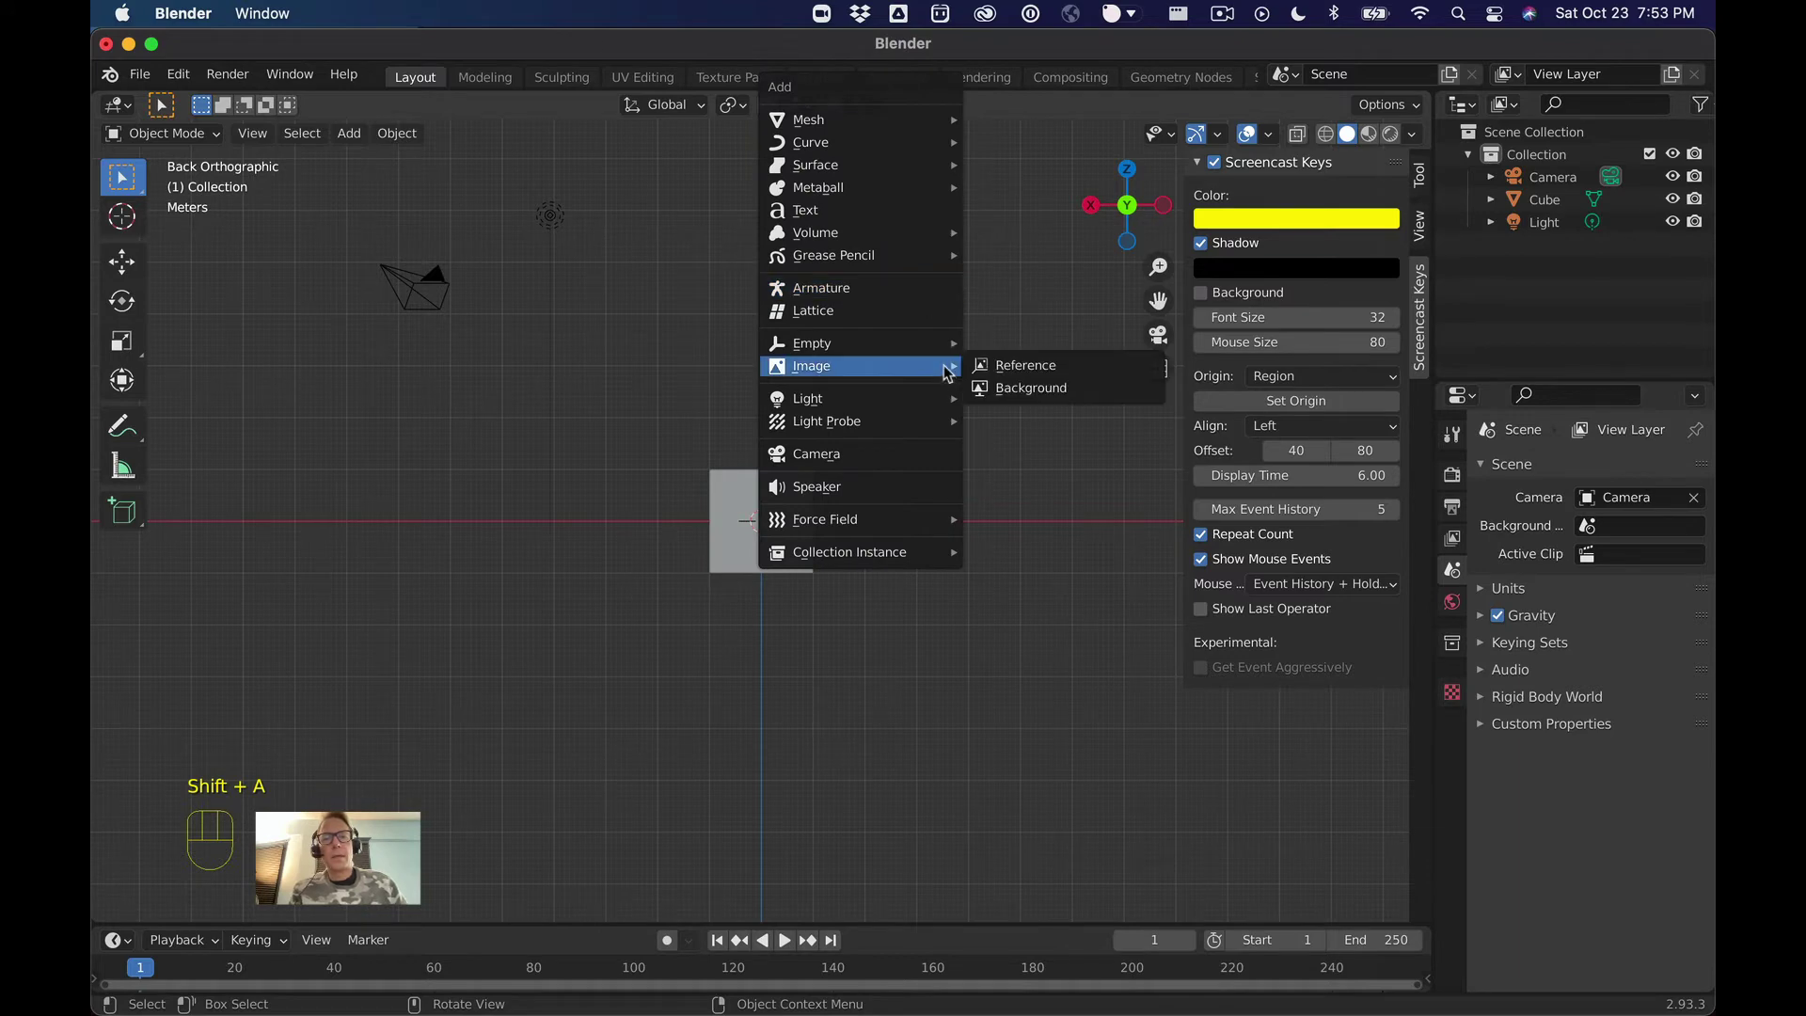
click(1020, 366)
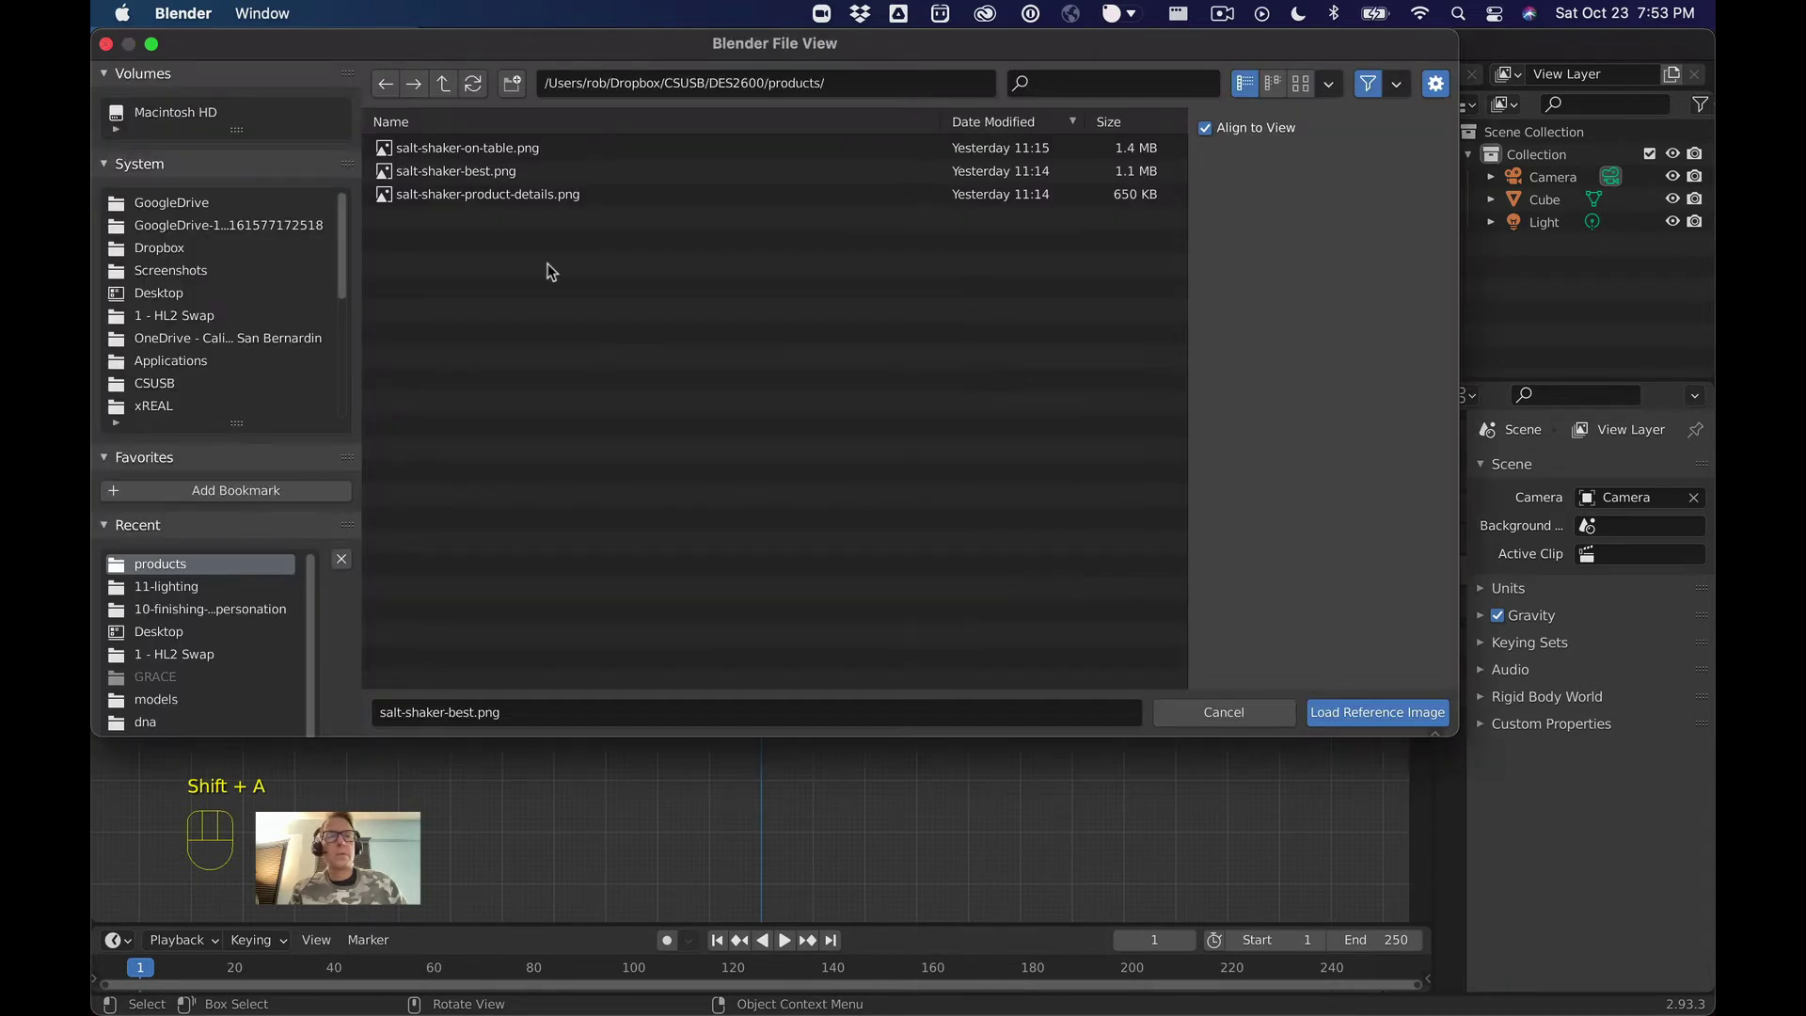
double_click(470, 171)
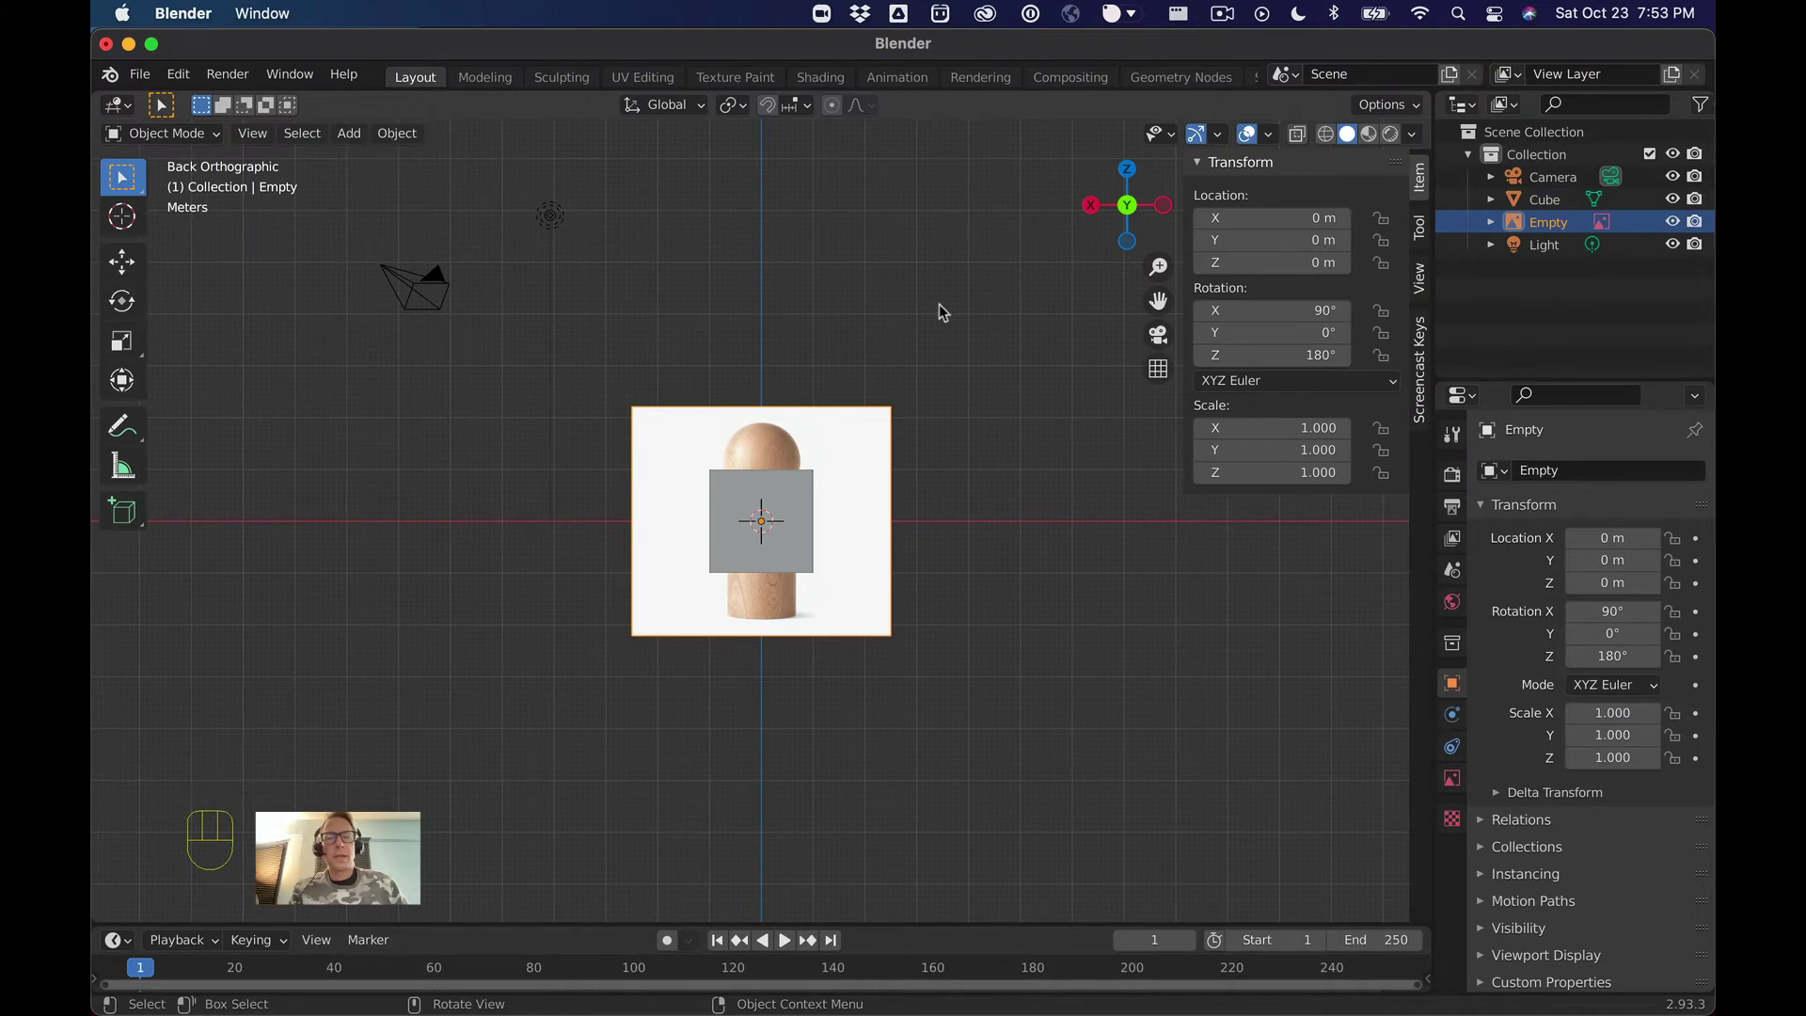
mouse_move(965, 308)
middle_down()
mouse_move(696, 311)
mouse_move(962, 325)
middle_up()
scroll(965, 327, up, 3)
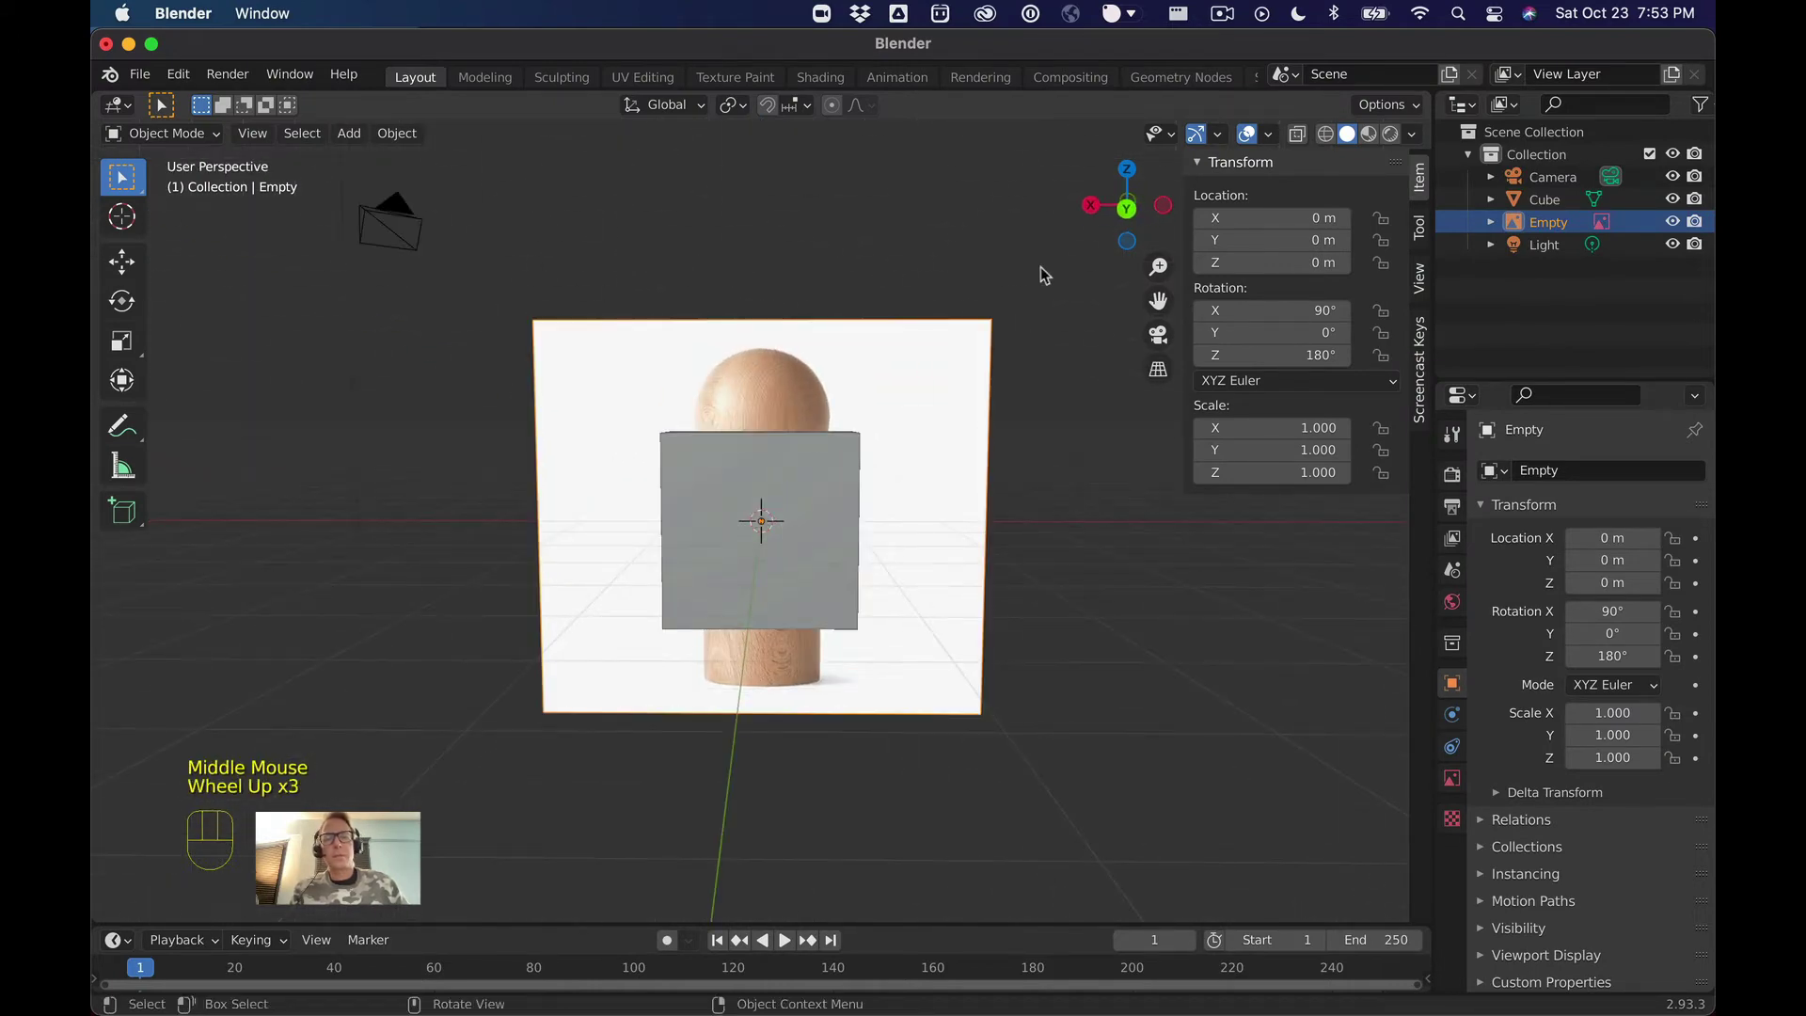
Move the reference image along the Y axis to about -1.07 m so it stands clear of the cube
scroll(1046, 277, down, 1)
middle_drag(1044, 278, 794, 286)
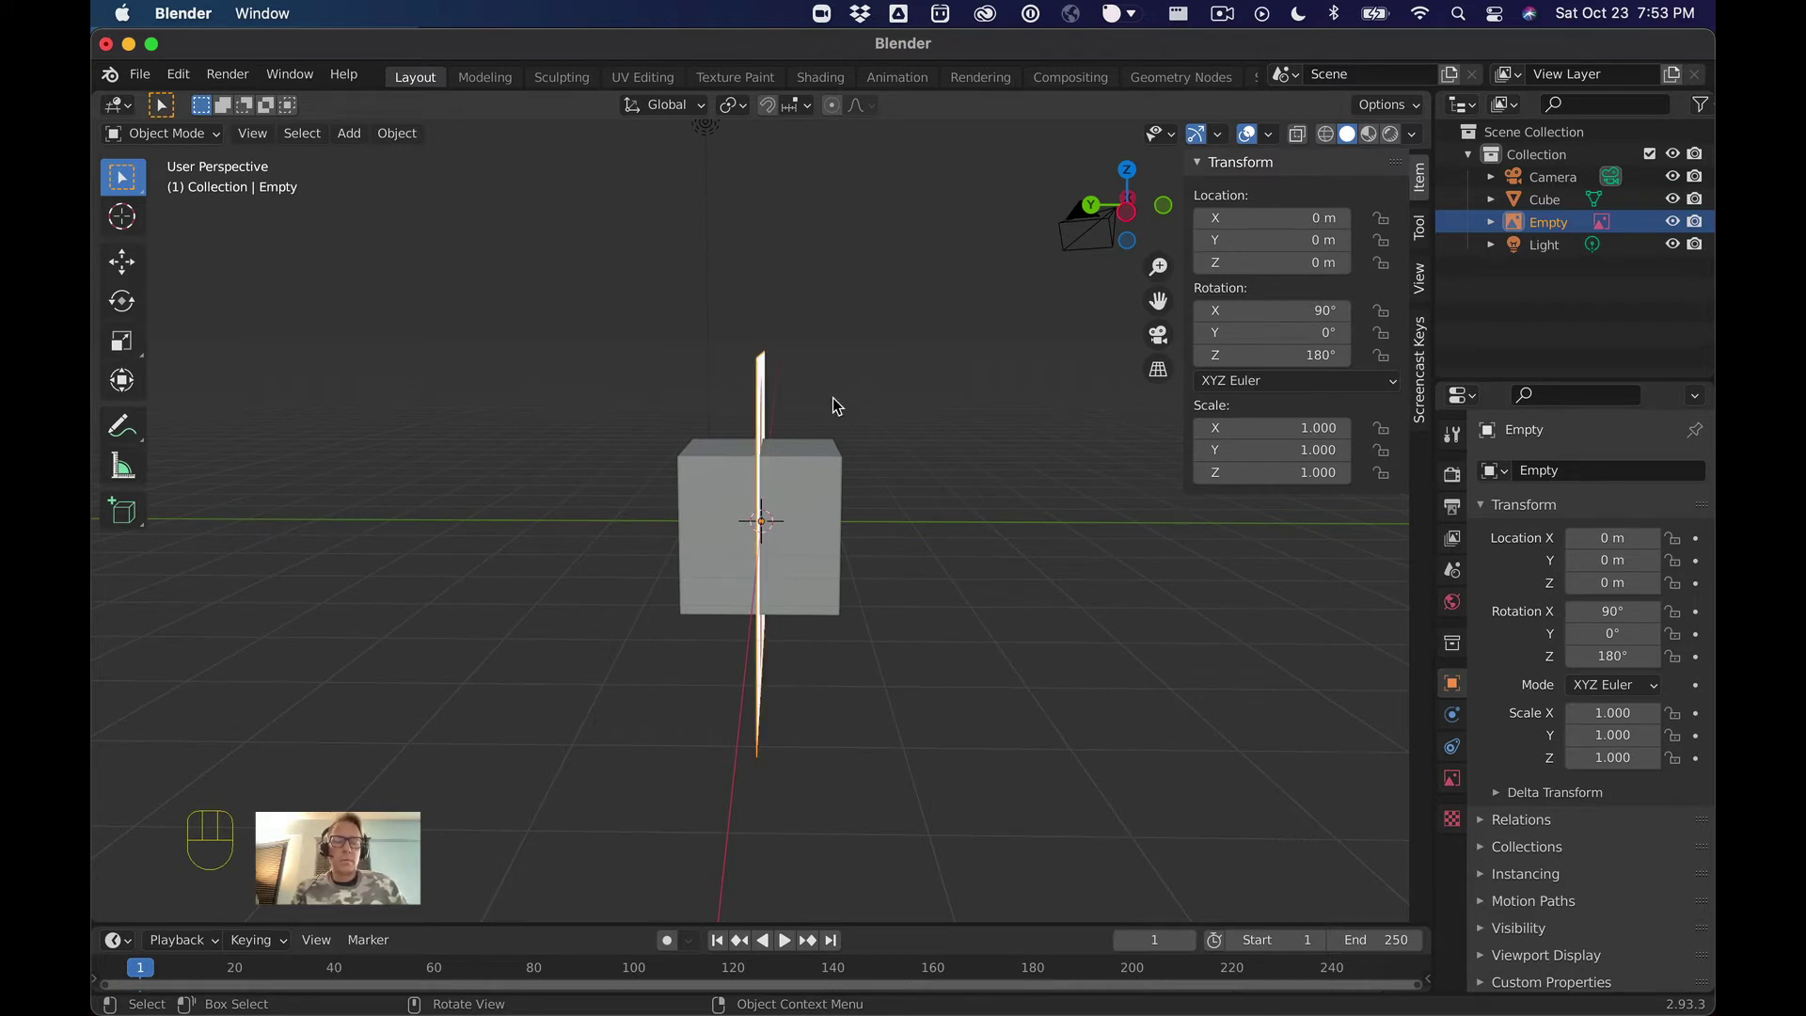
key(g)
key(y)
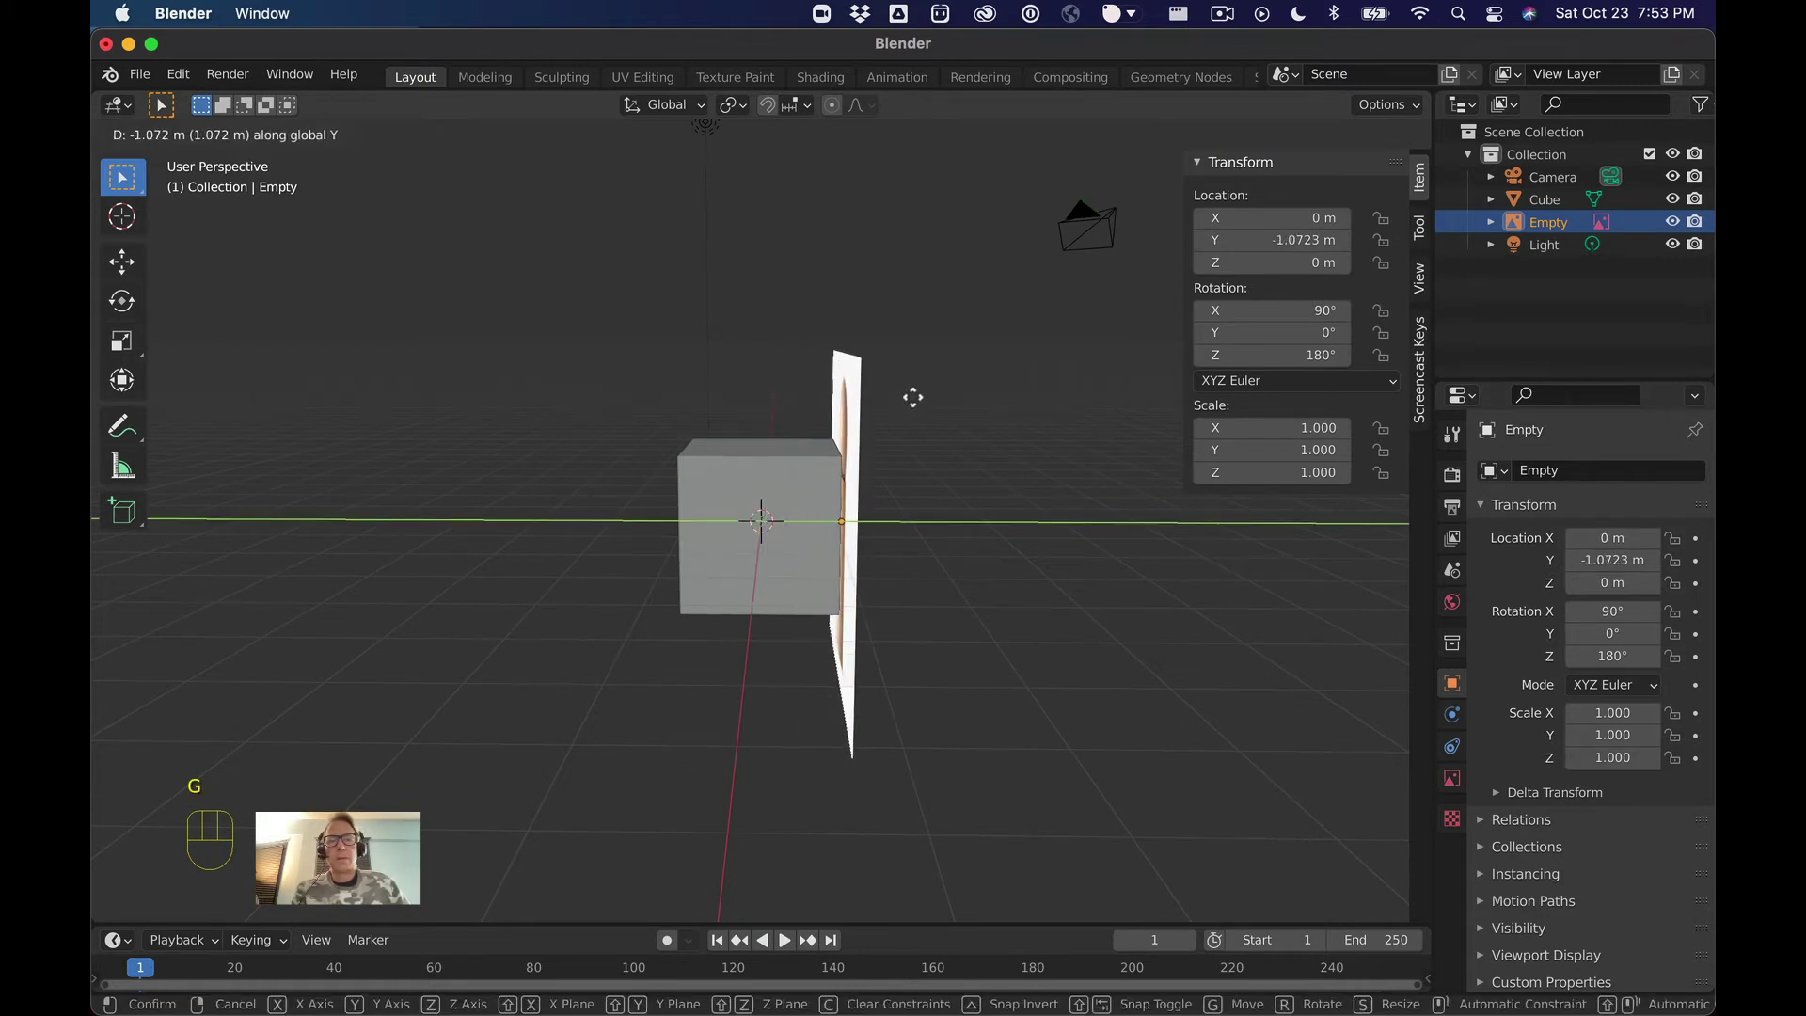
click(912, 397)
scroll(913, 397, down, 1)
middle_drag(912, 397, 1091, 398)
scroll(972, 326, down, 1)
middle_drag(972, 327, 968, 328)
scroll(969, 327, up, 1)
scroll(968, 328, up, 2)
scroll(1000, 488, up, 1)
scroll(1064, 480, down, 1)
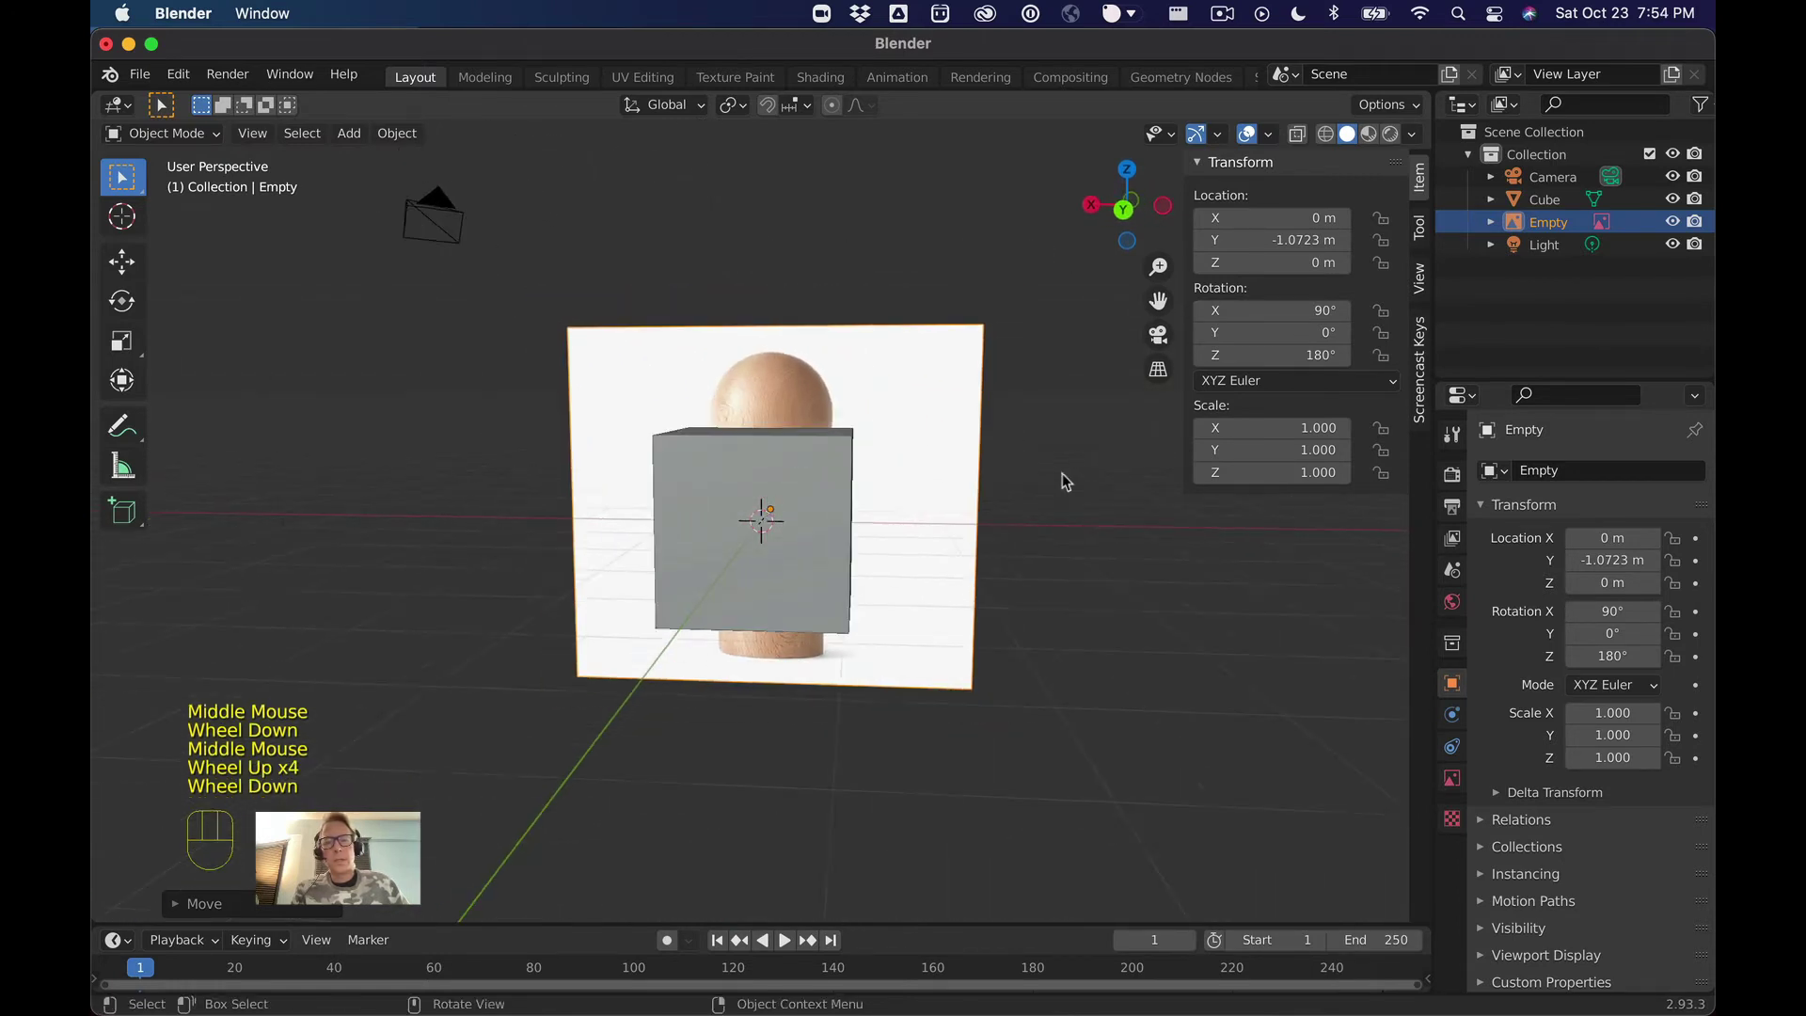
mouse_move(1064, 480)
middle_down()
mouse_move(870, 492)
mouse_move(1060, 469)
middle_up()
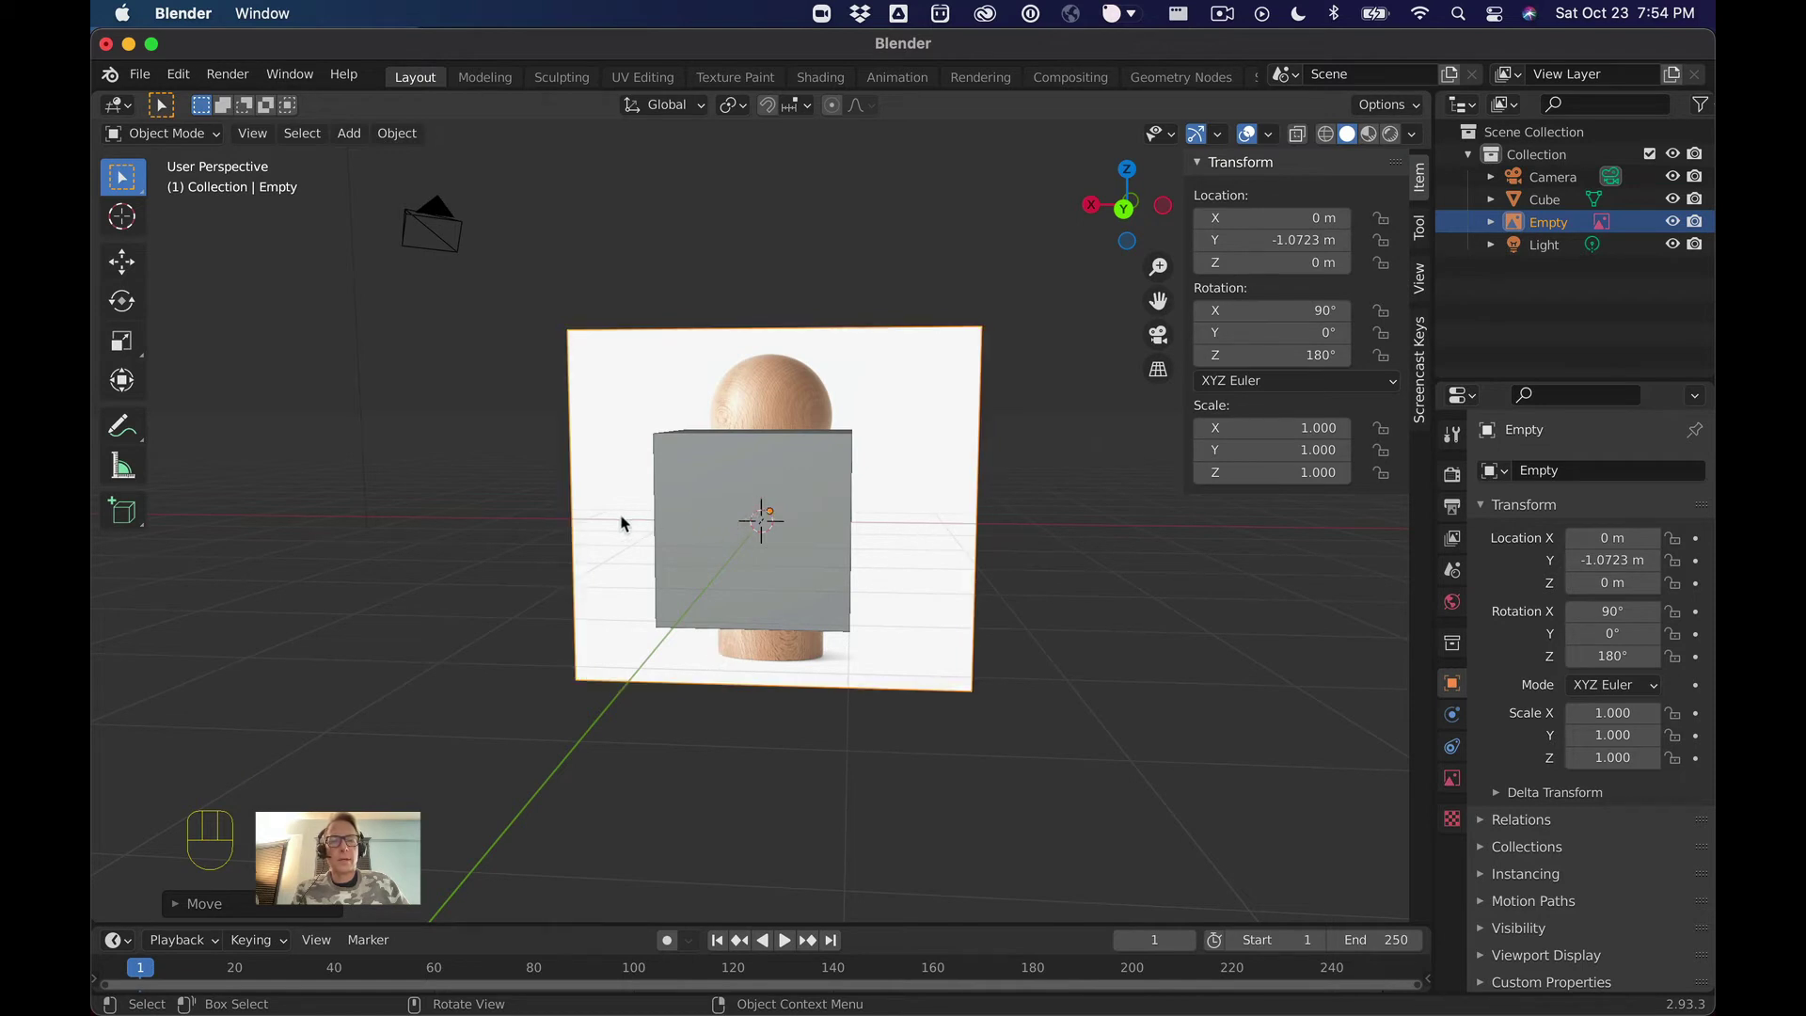
Hide the cube and, in the back orthographic view, raise the reference image to about Z 1.89 m so the shaker's base meets the origin
click(1127, 211)
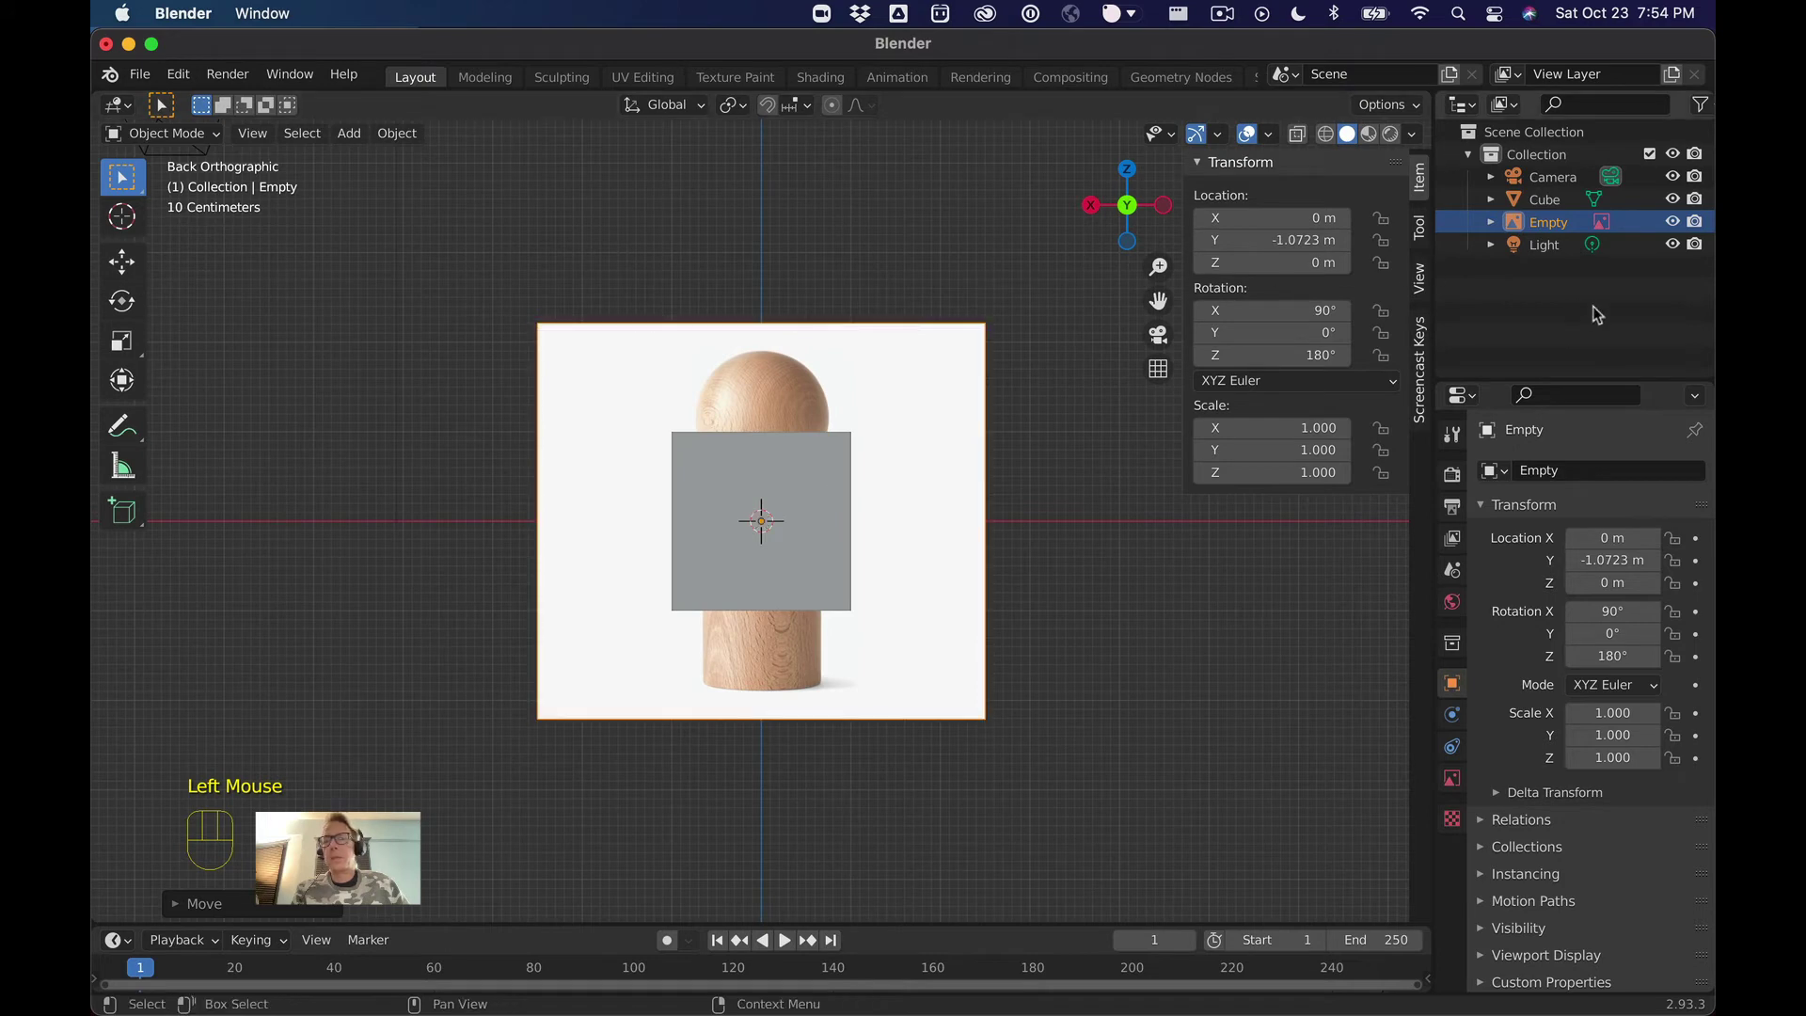
click(1673, 200)
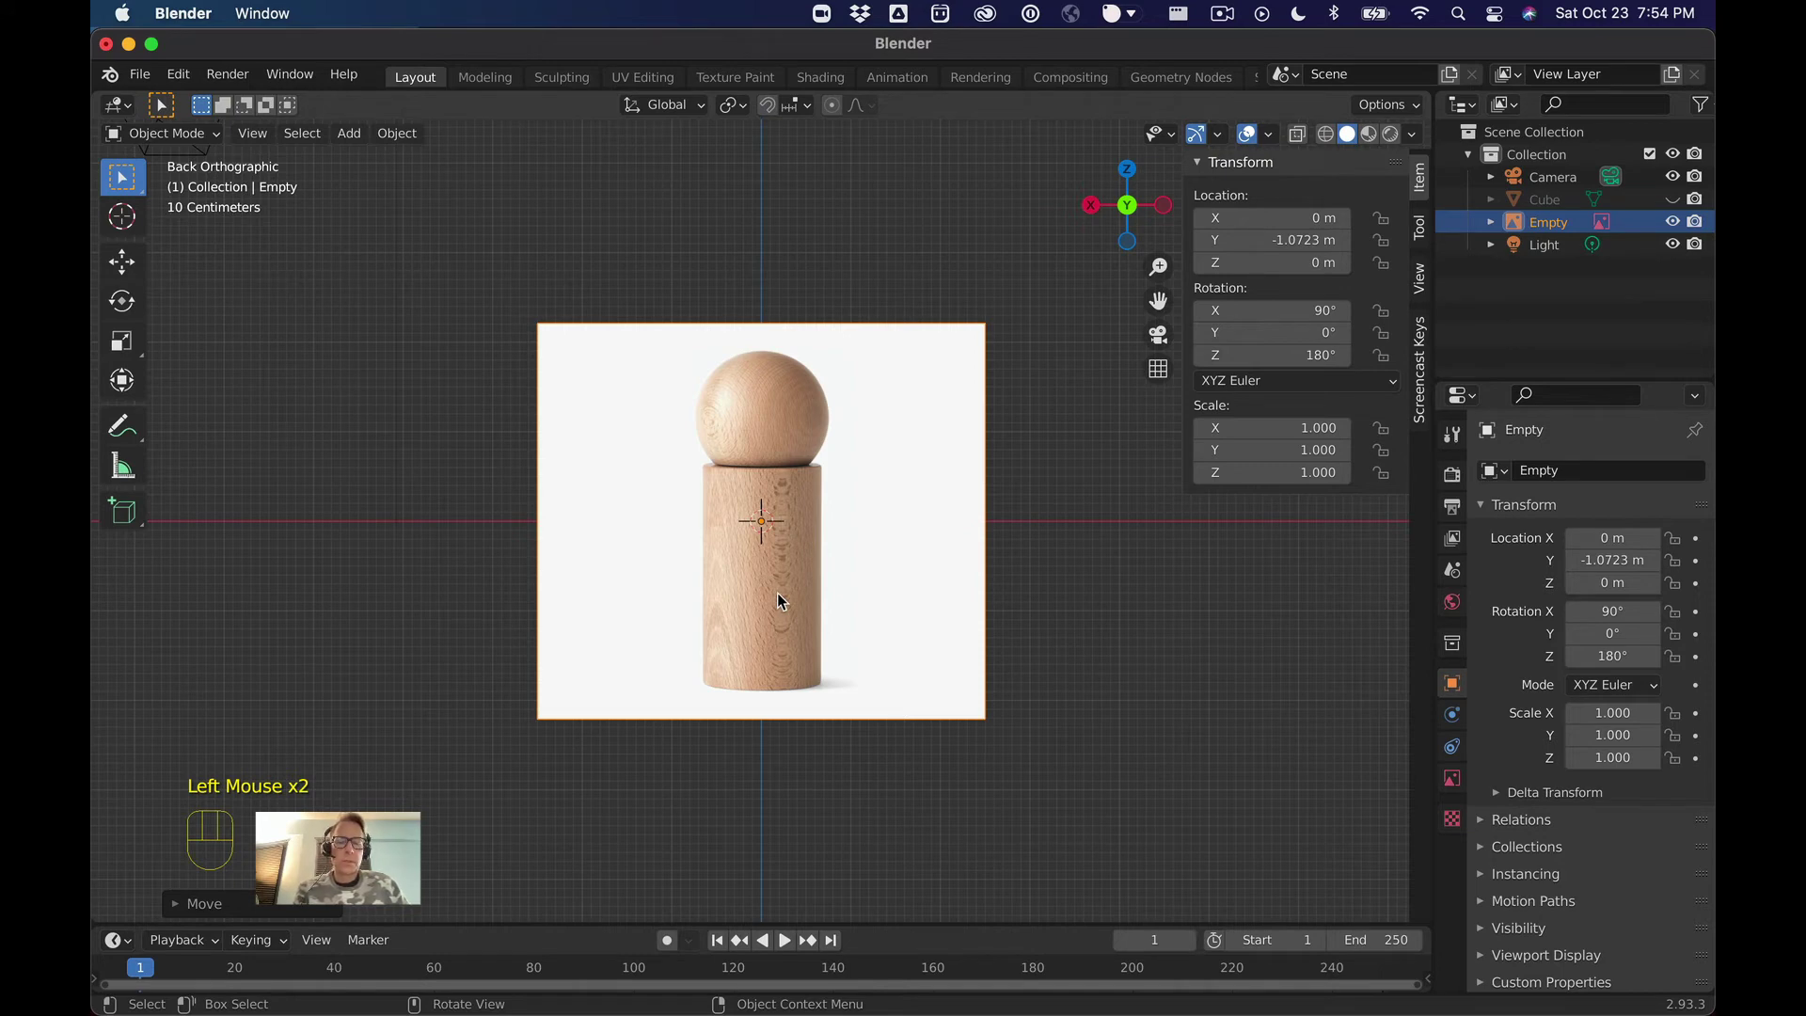
key(g)
key(z)
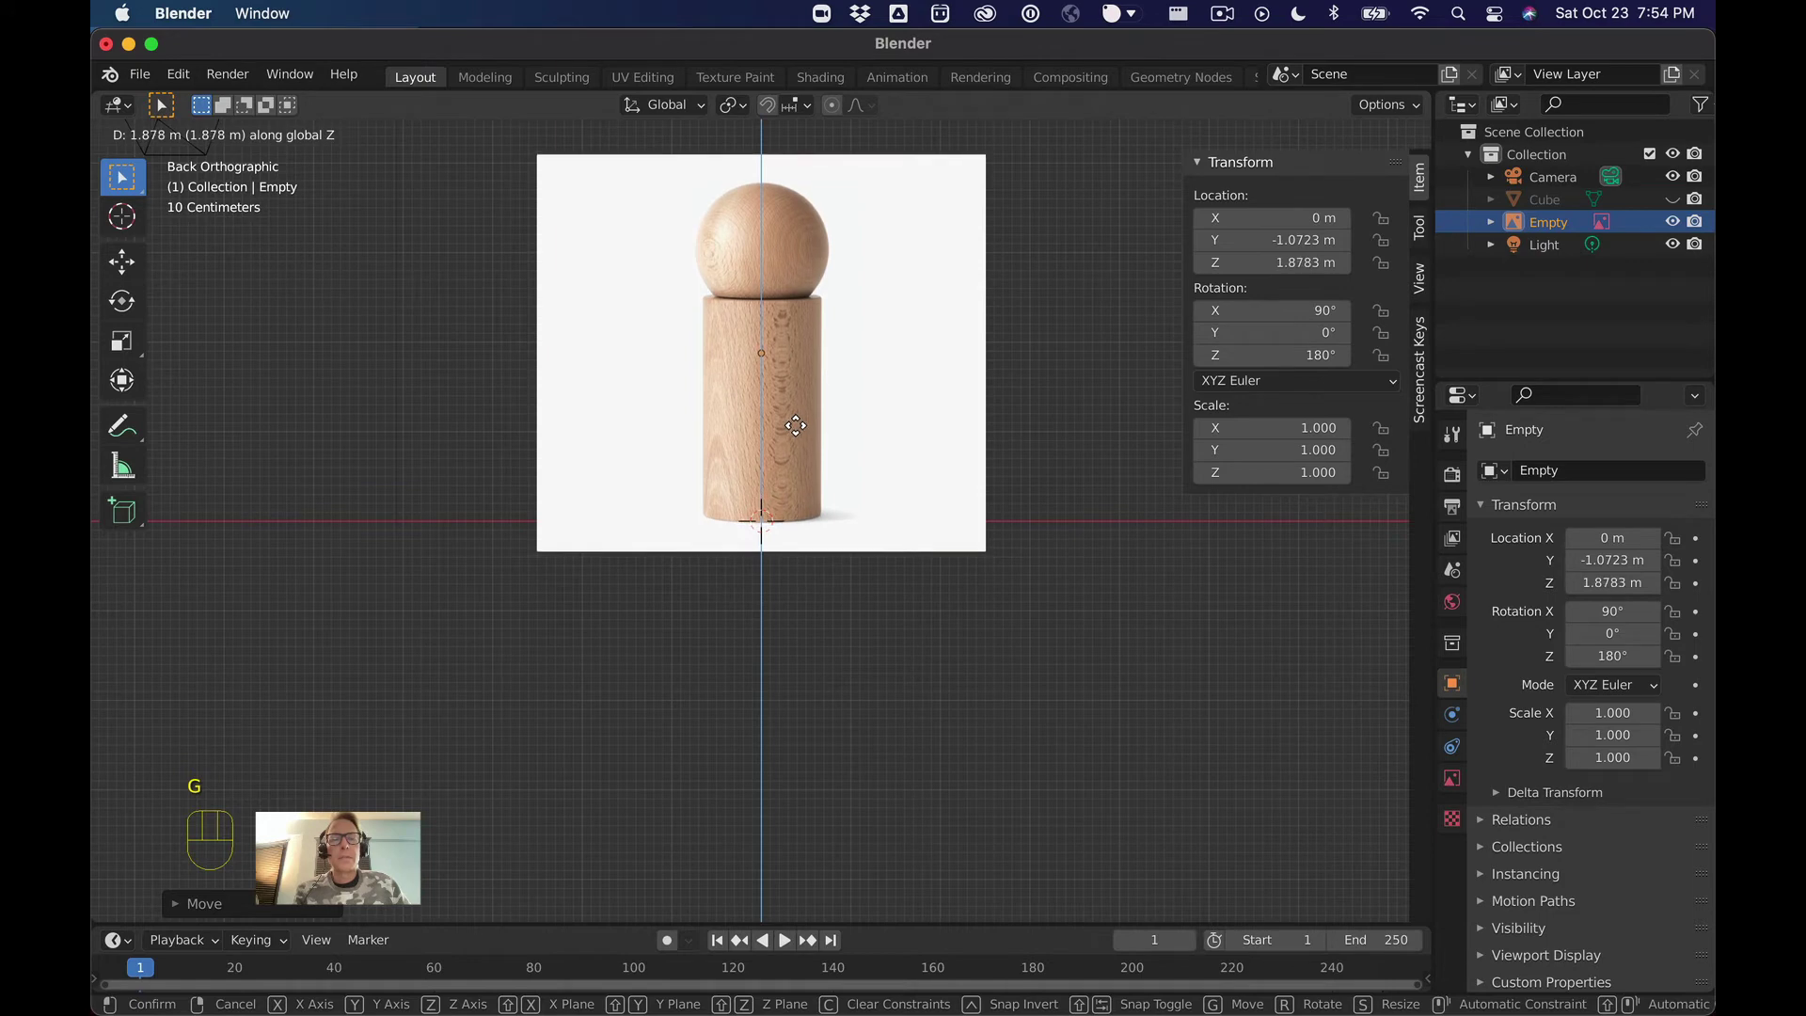
click(796, 424)
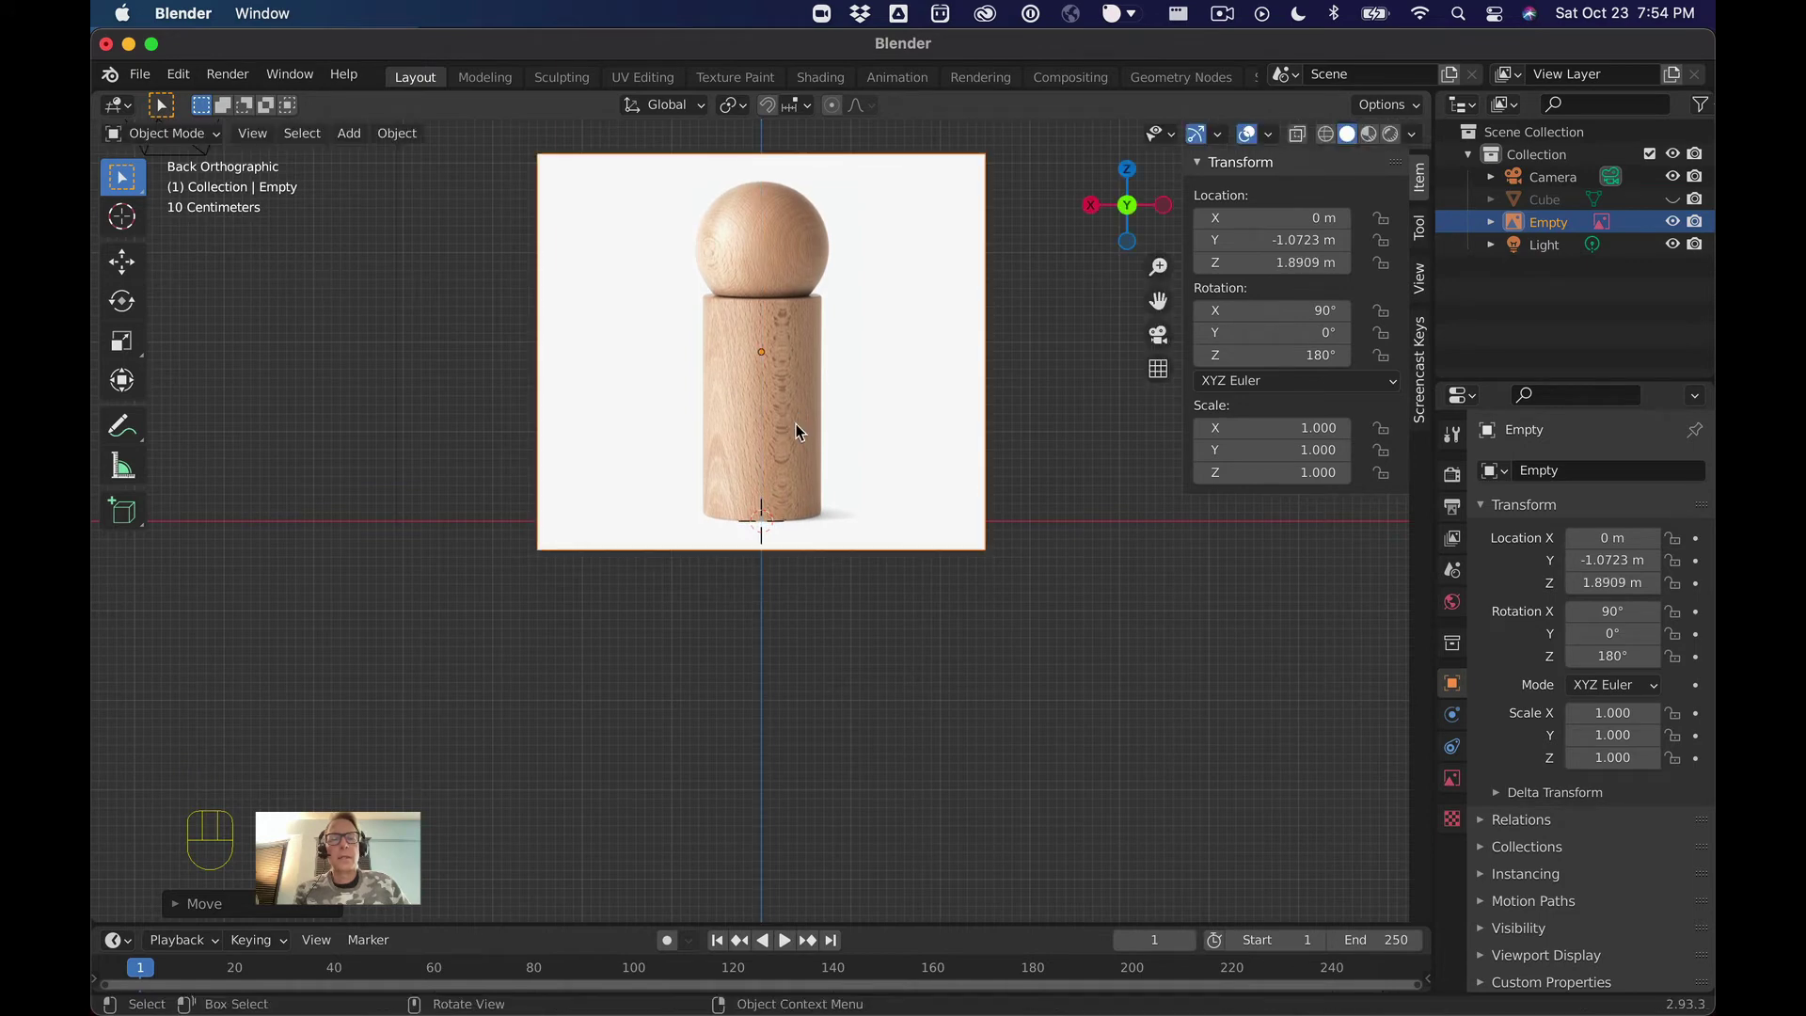
scroll(796, 423, up, 10)
scroll(798, 432, down, 10)
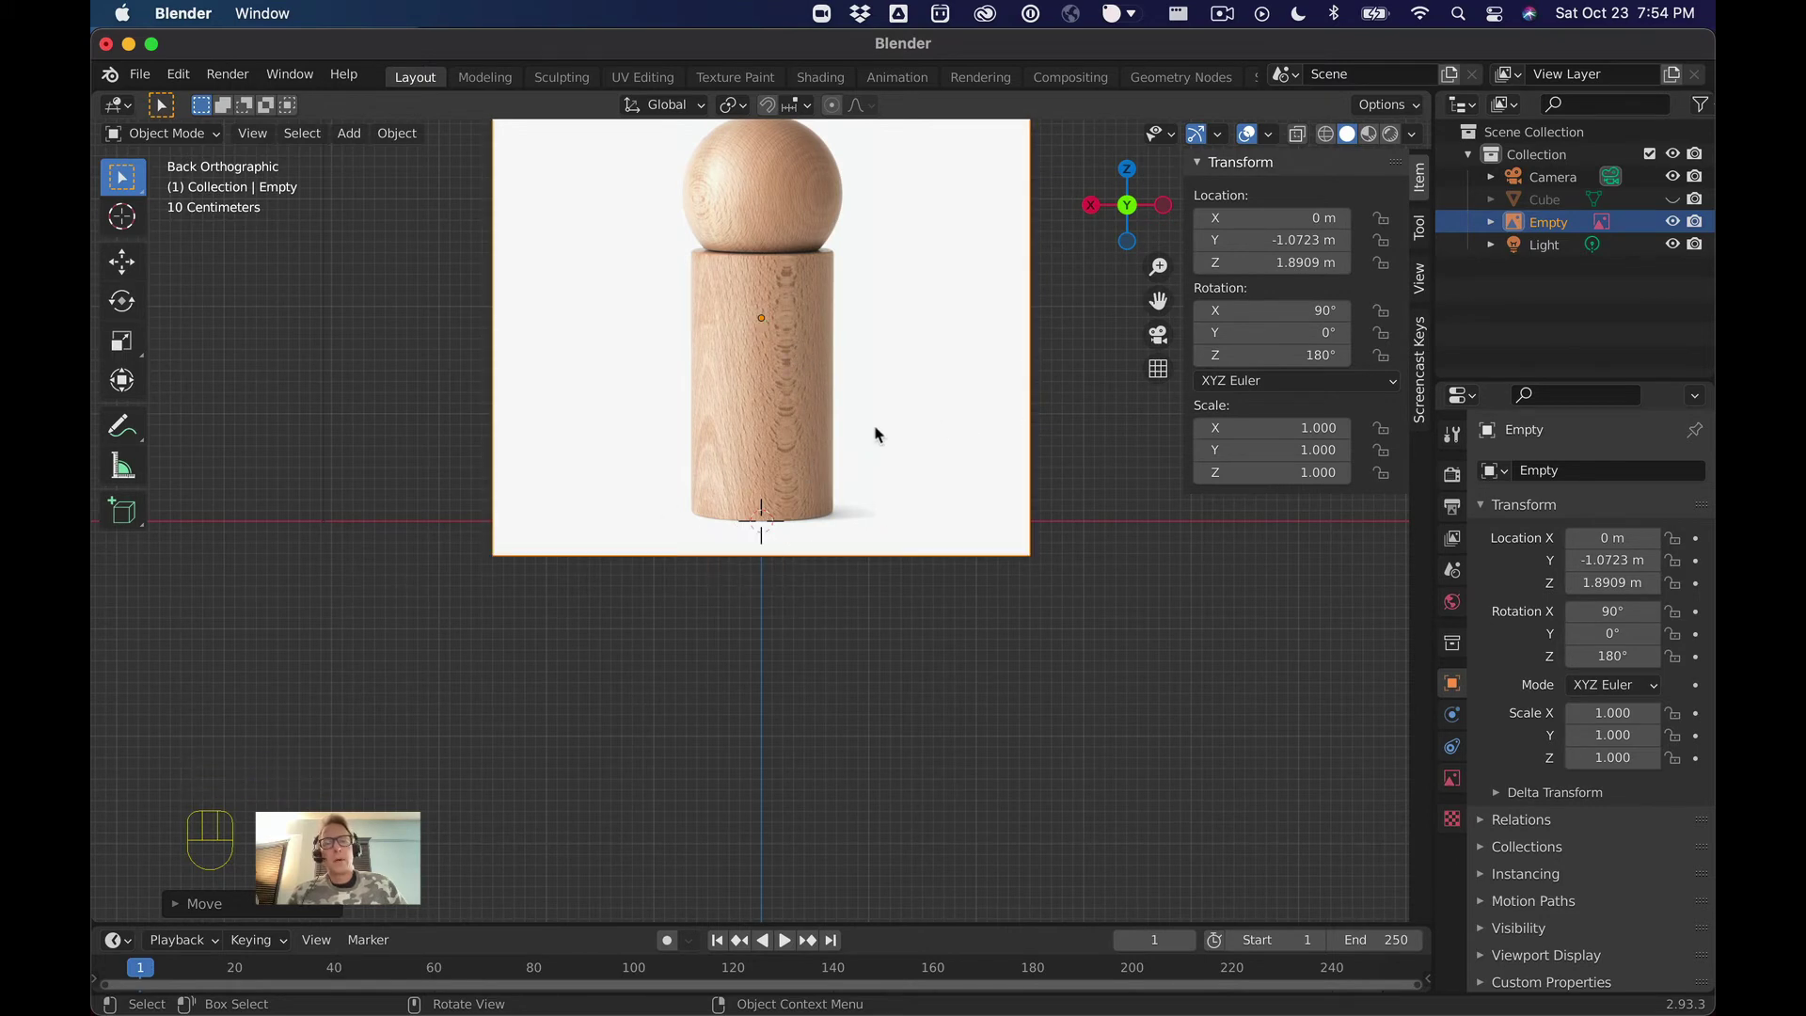
scroll(875, 435, up, 5)
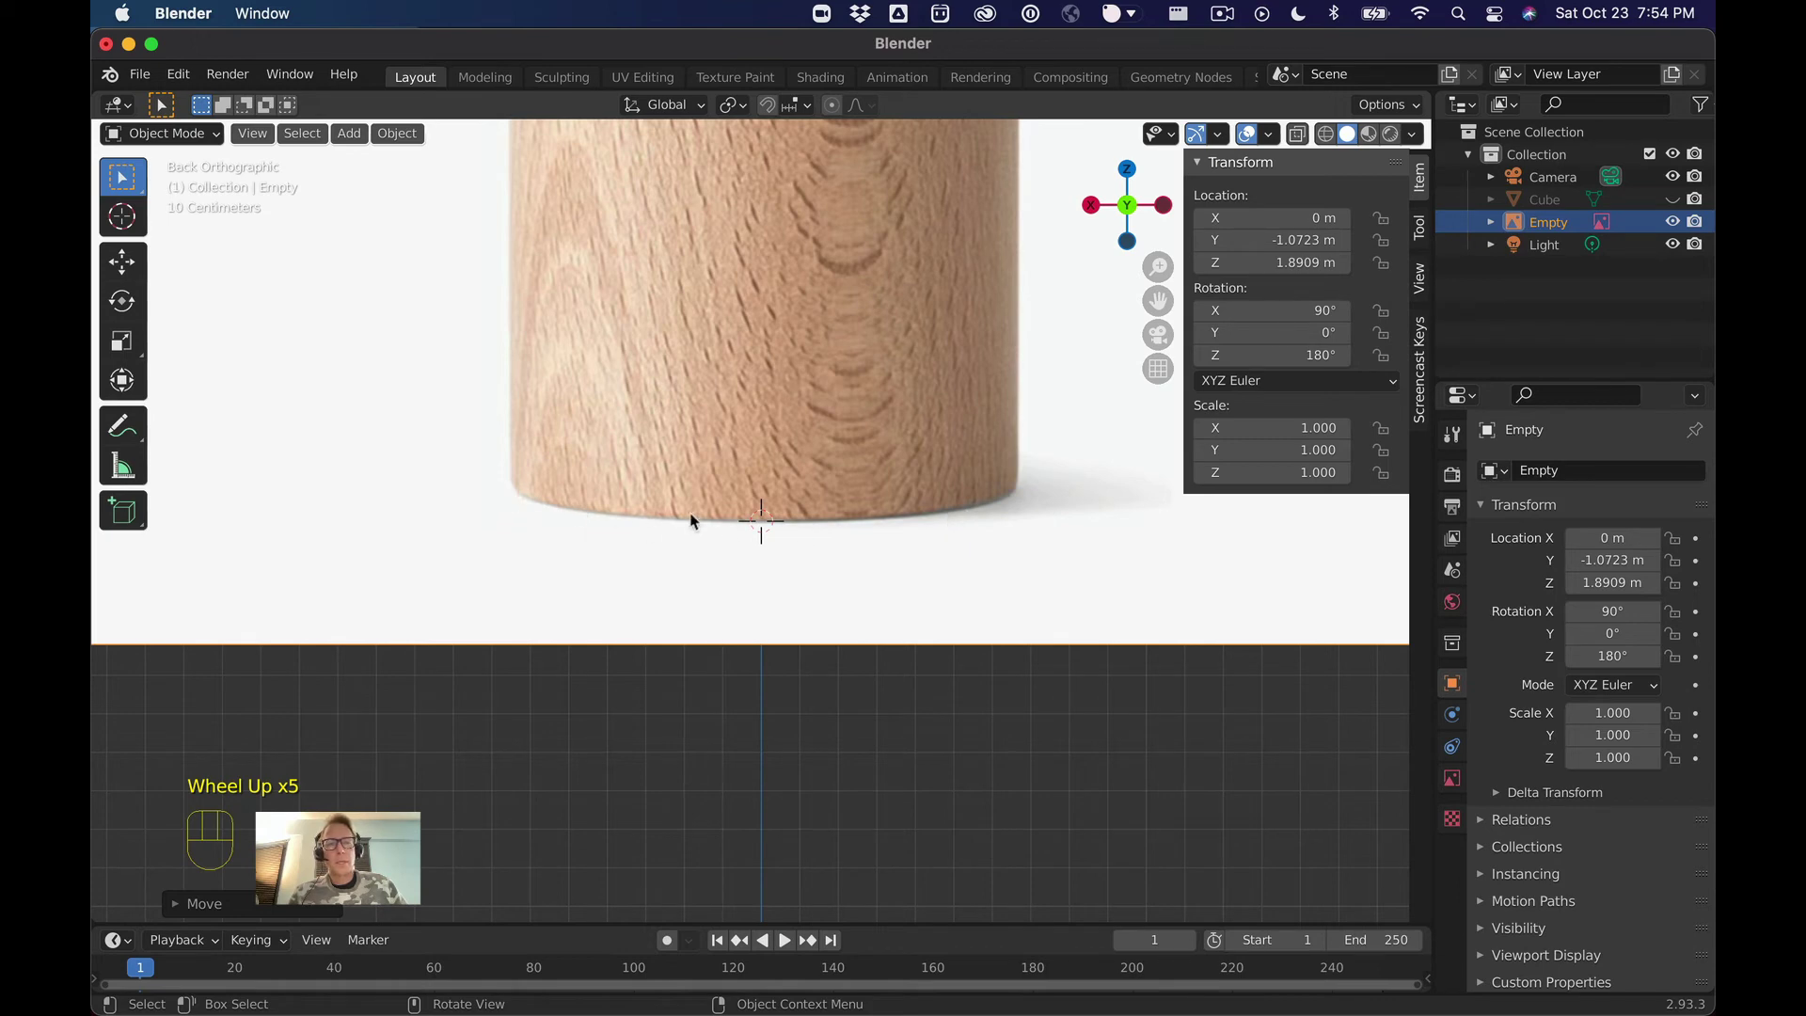
scroll(875, 519, down, 5)
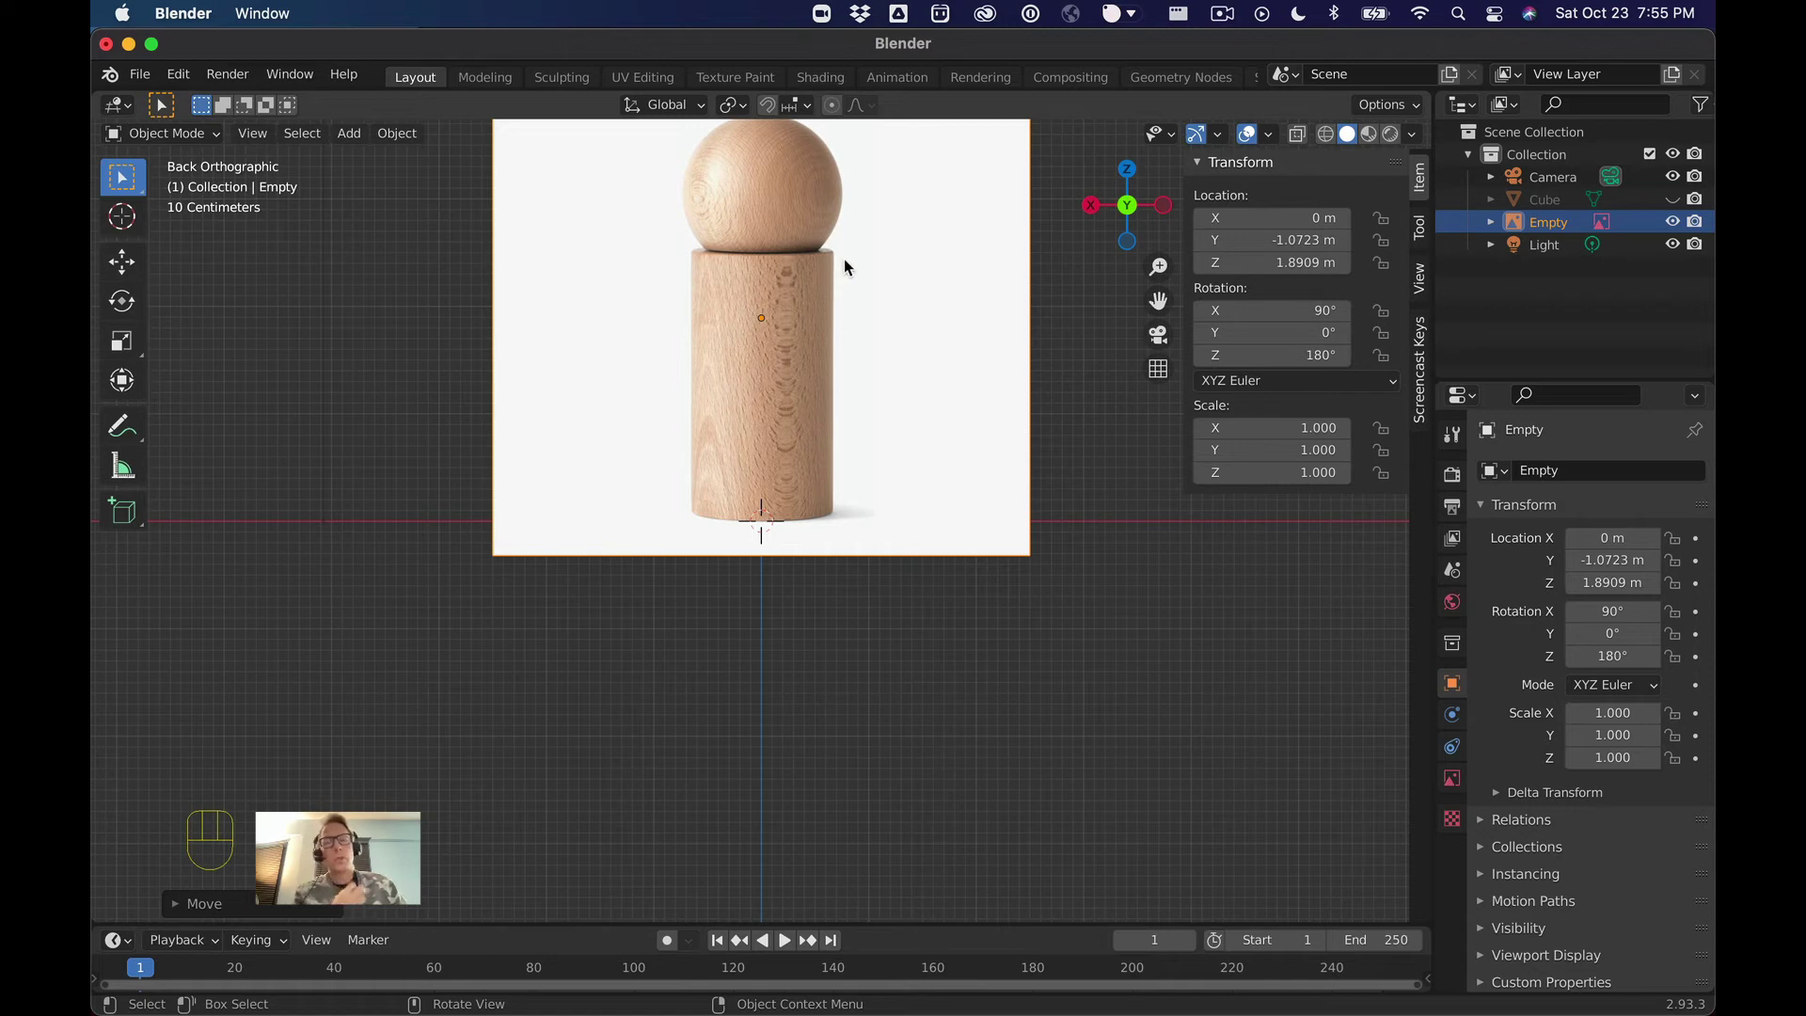
Add a mesh cylinder at the origin in front of the reference image
key(shift+a)
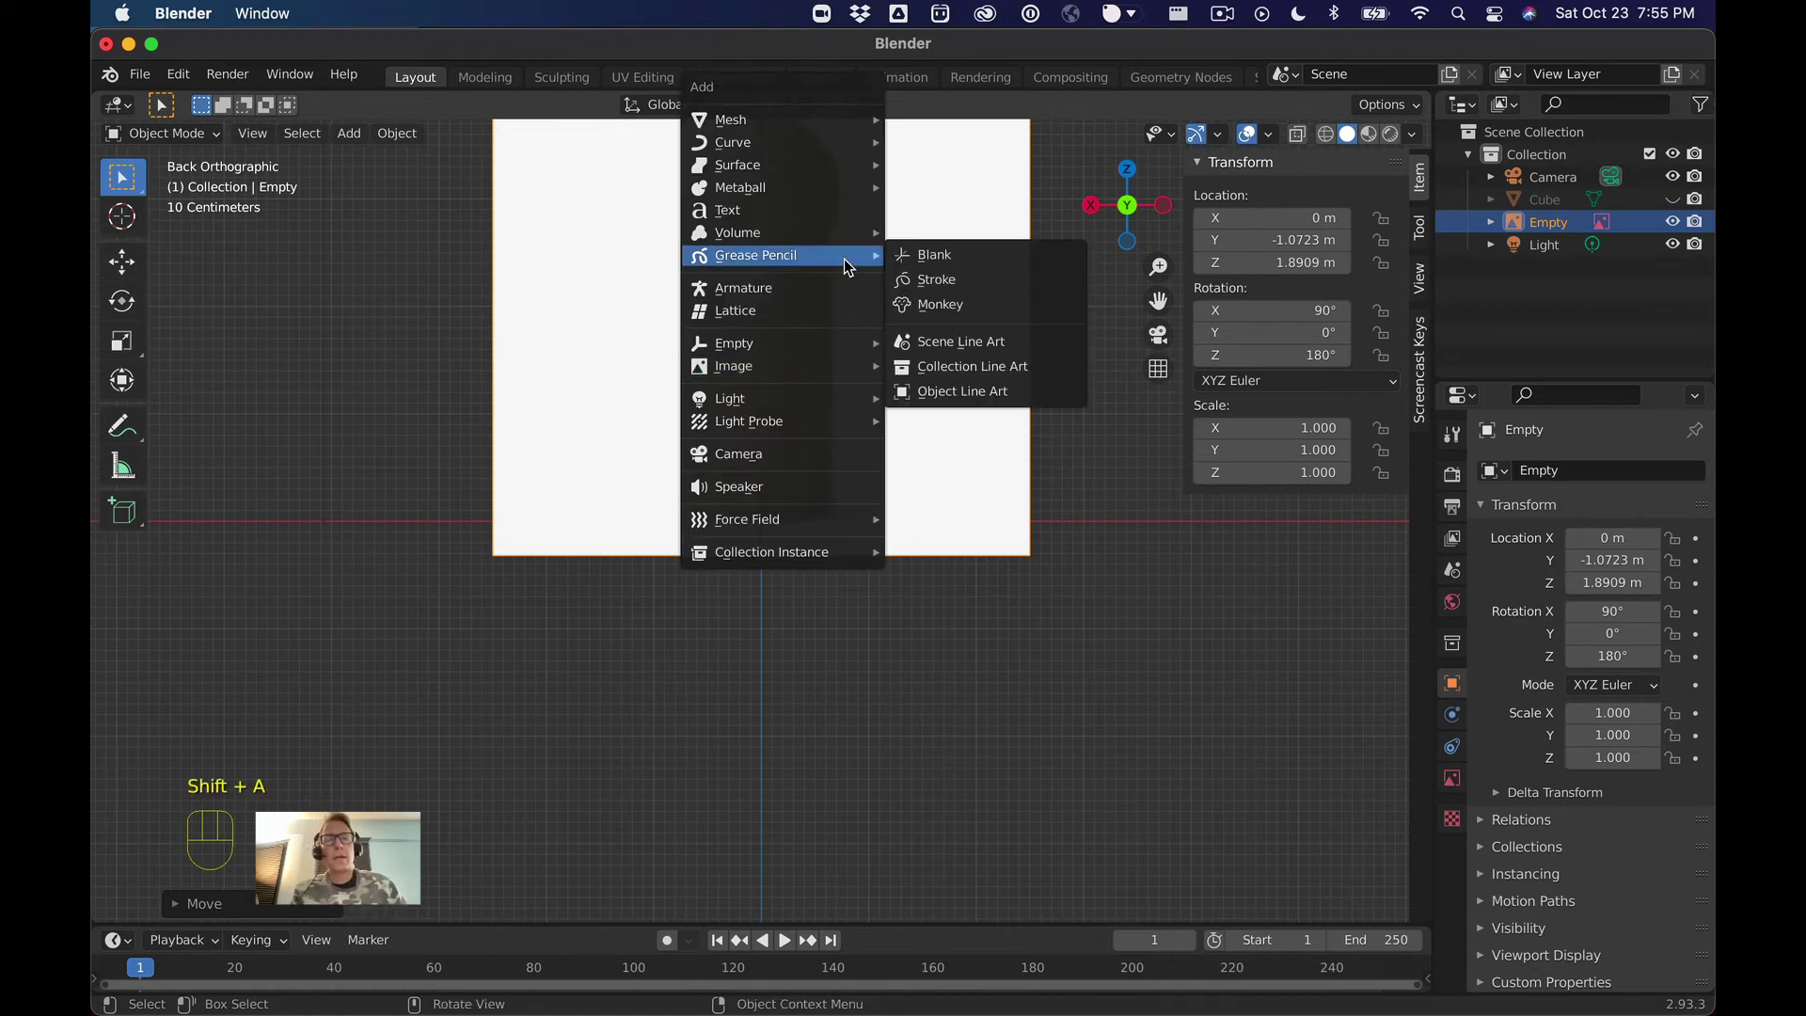
mouse_move(851, 119)
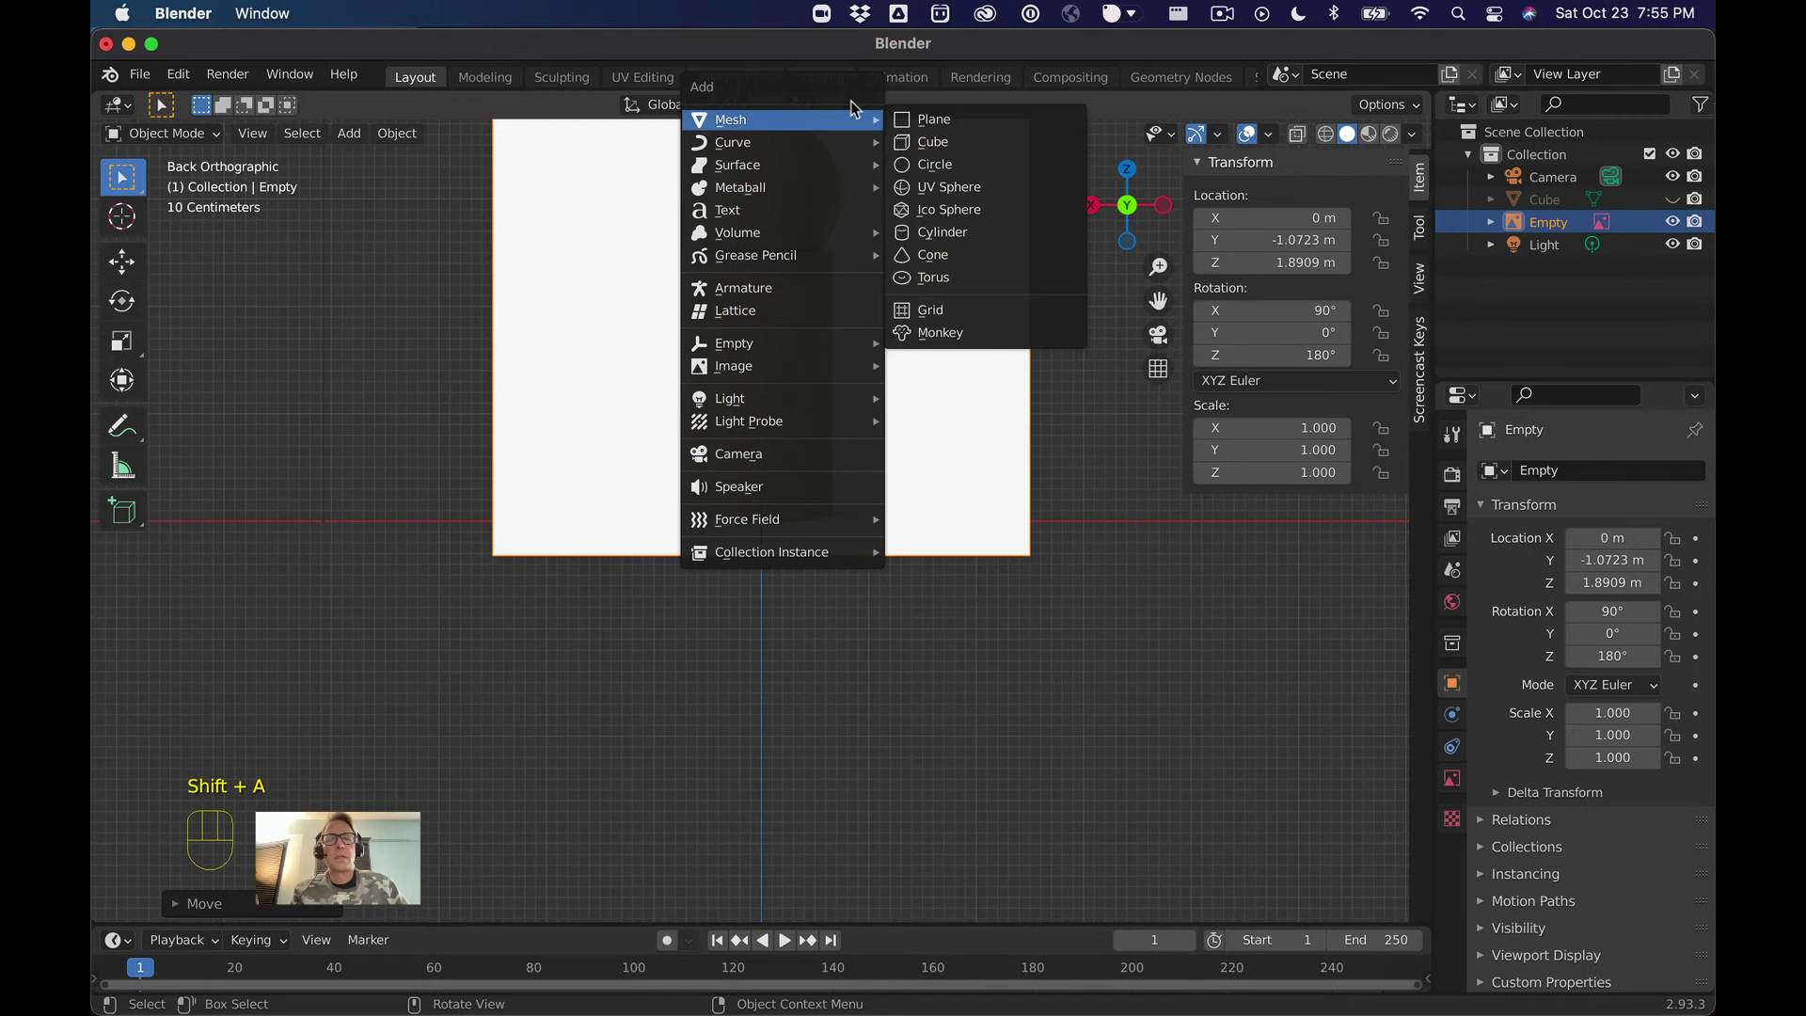
click(936, 231)
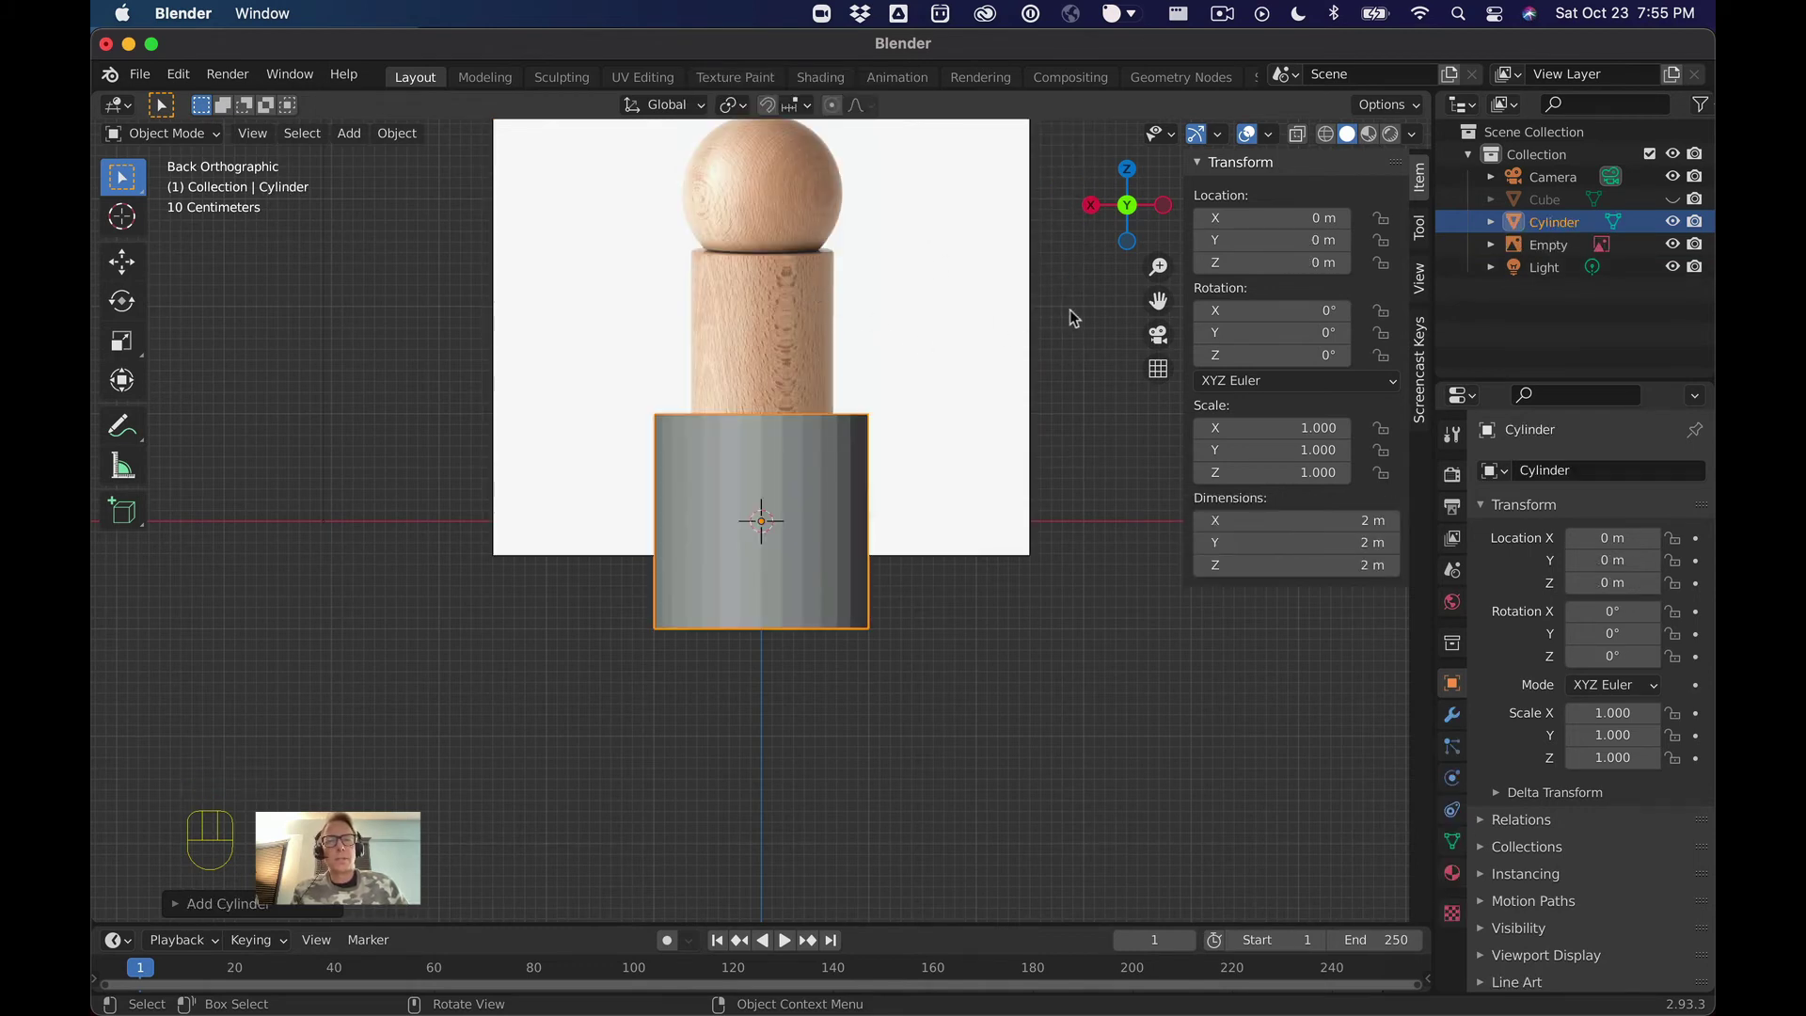
mouse_move(1070, 309)
middle_down()
mouse_move(772, 361)
mouse_move(979, 370)
mouse_move(1068, 358)
mouse_move(1060, 342)
middle_up()
scroll(1063, 344, up, 1)
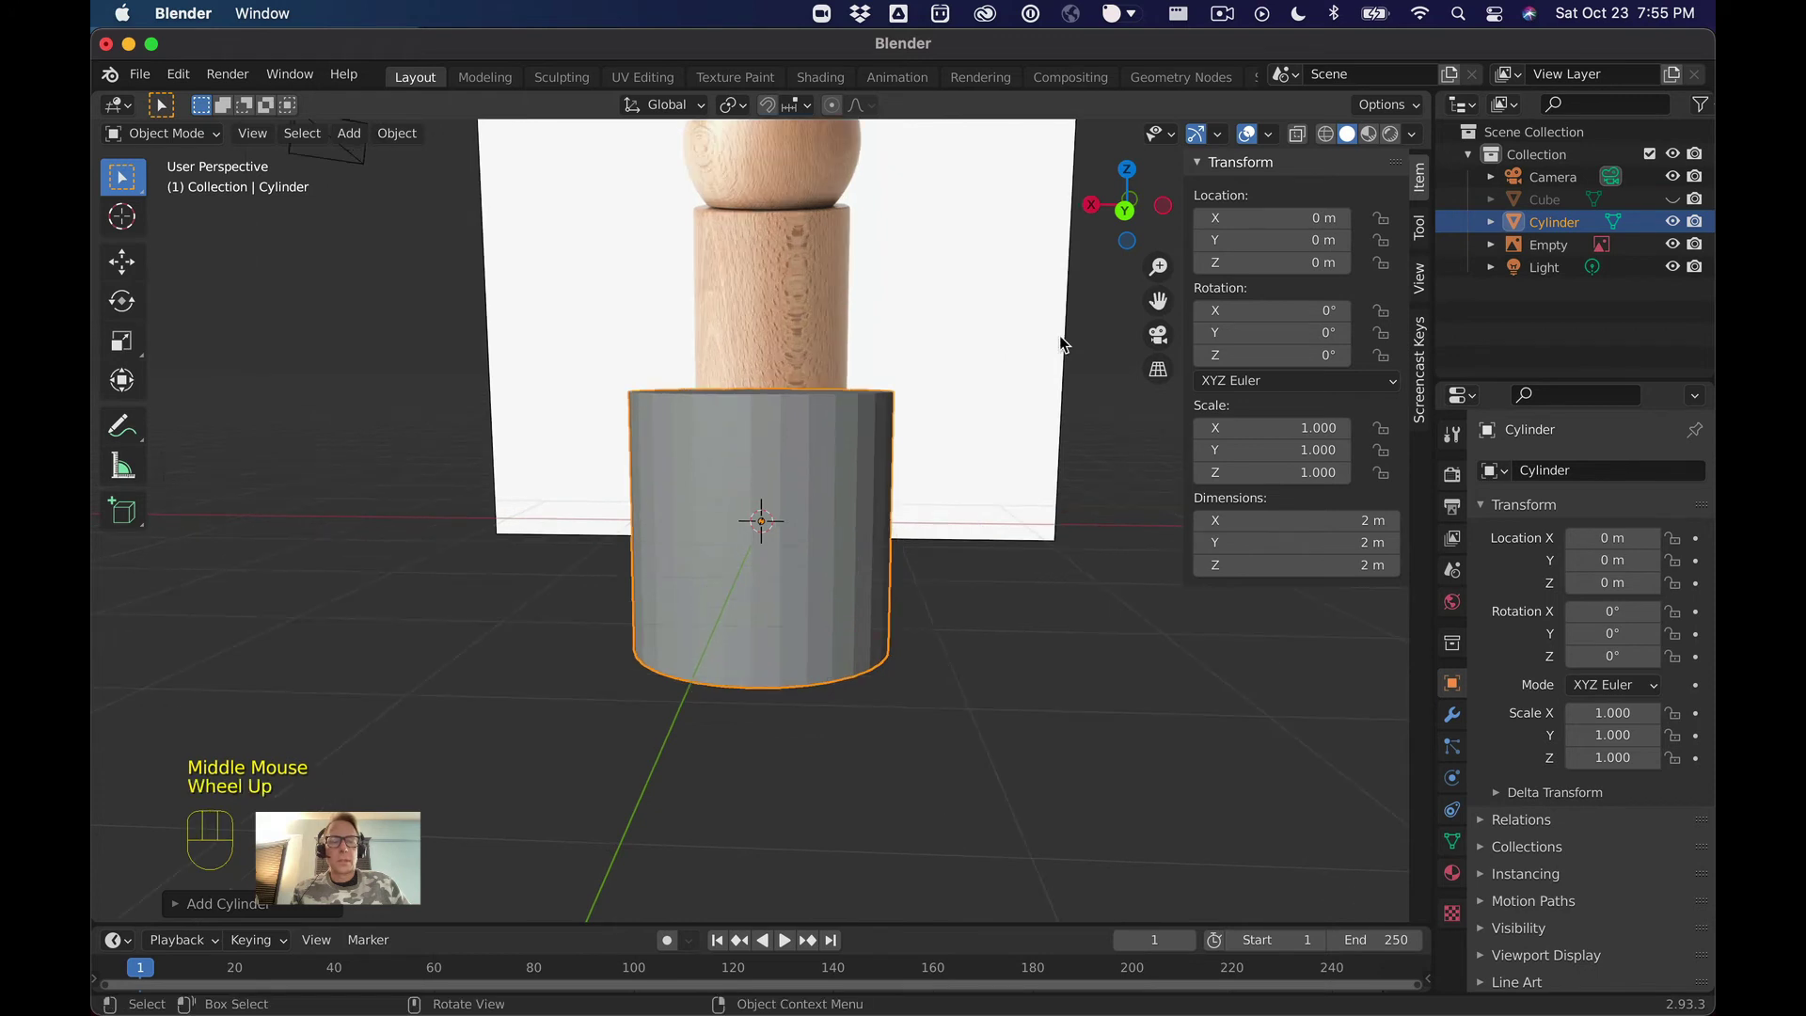
Scale the cylinder uniformly to about 0.668 so its width matches the shaker's body in the back orthographic view
key(s)
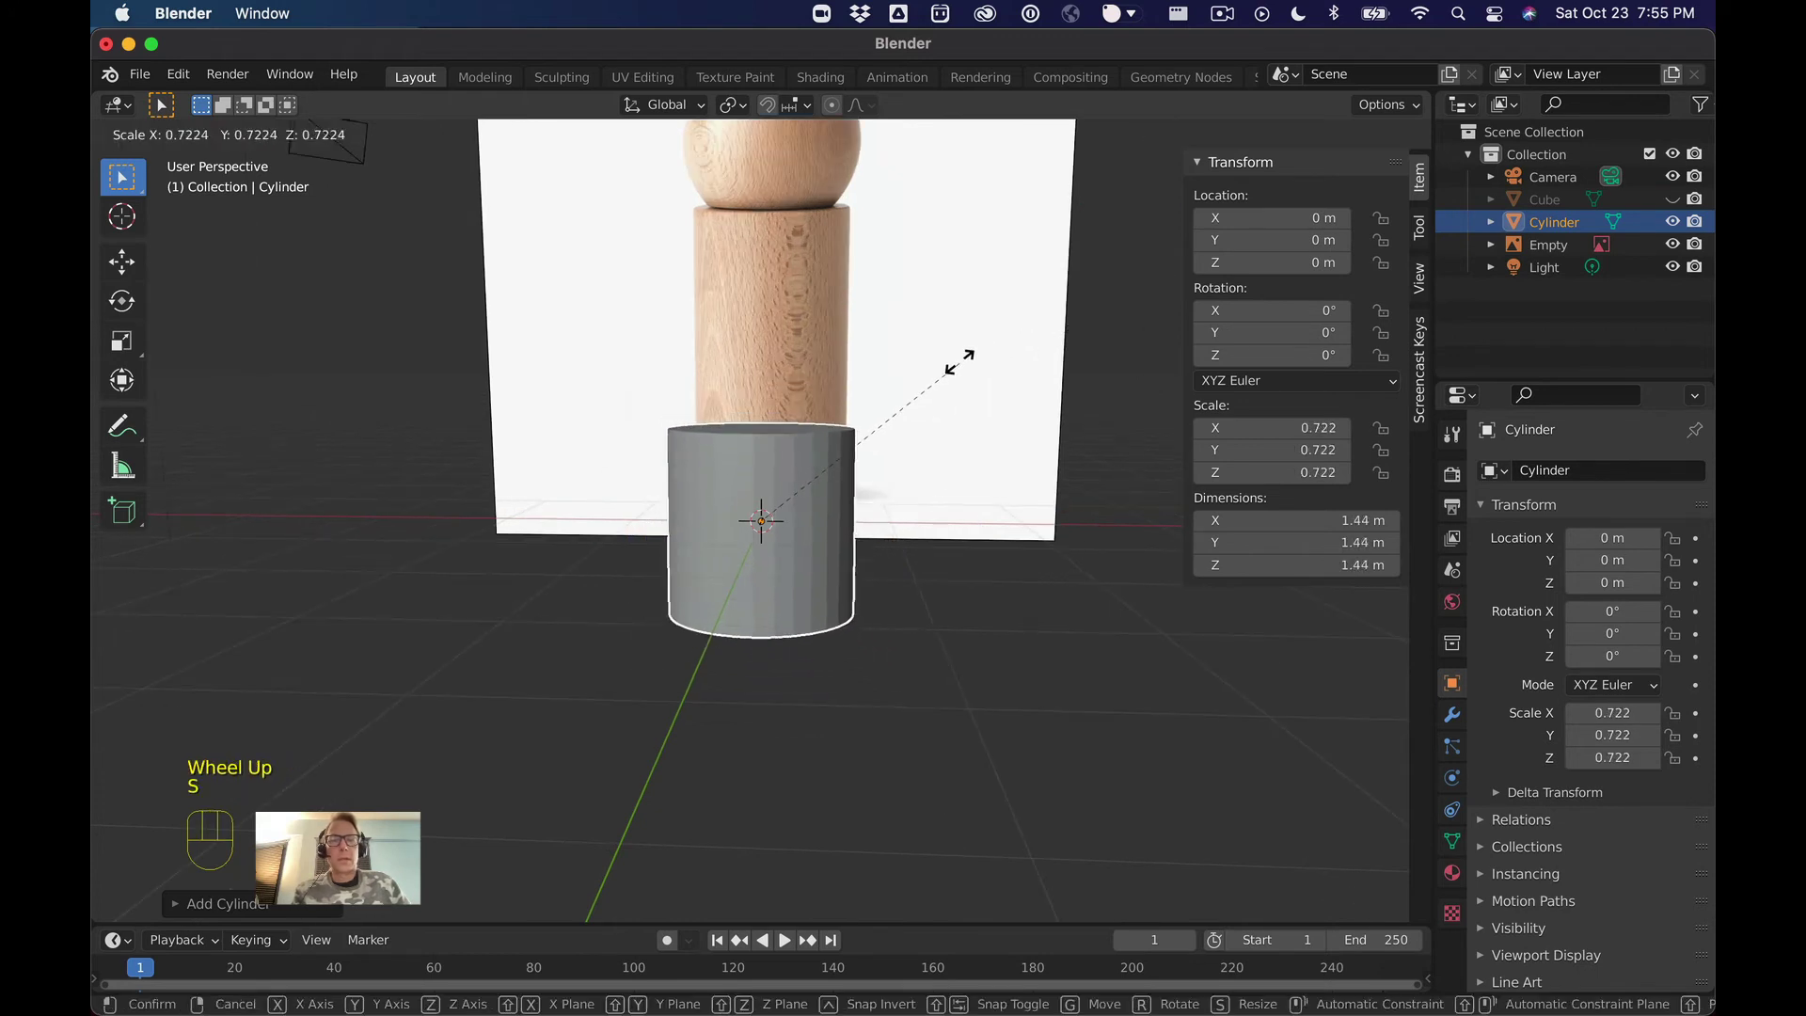
click(908, 384)
scroll(919, 387, up, 4)
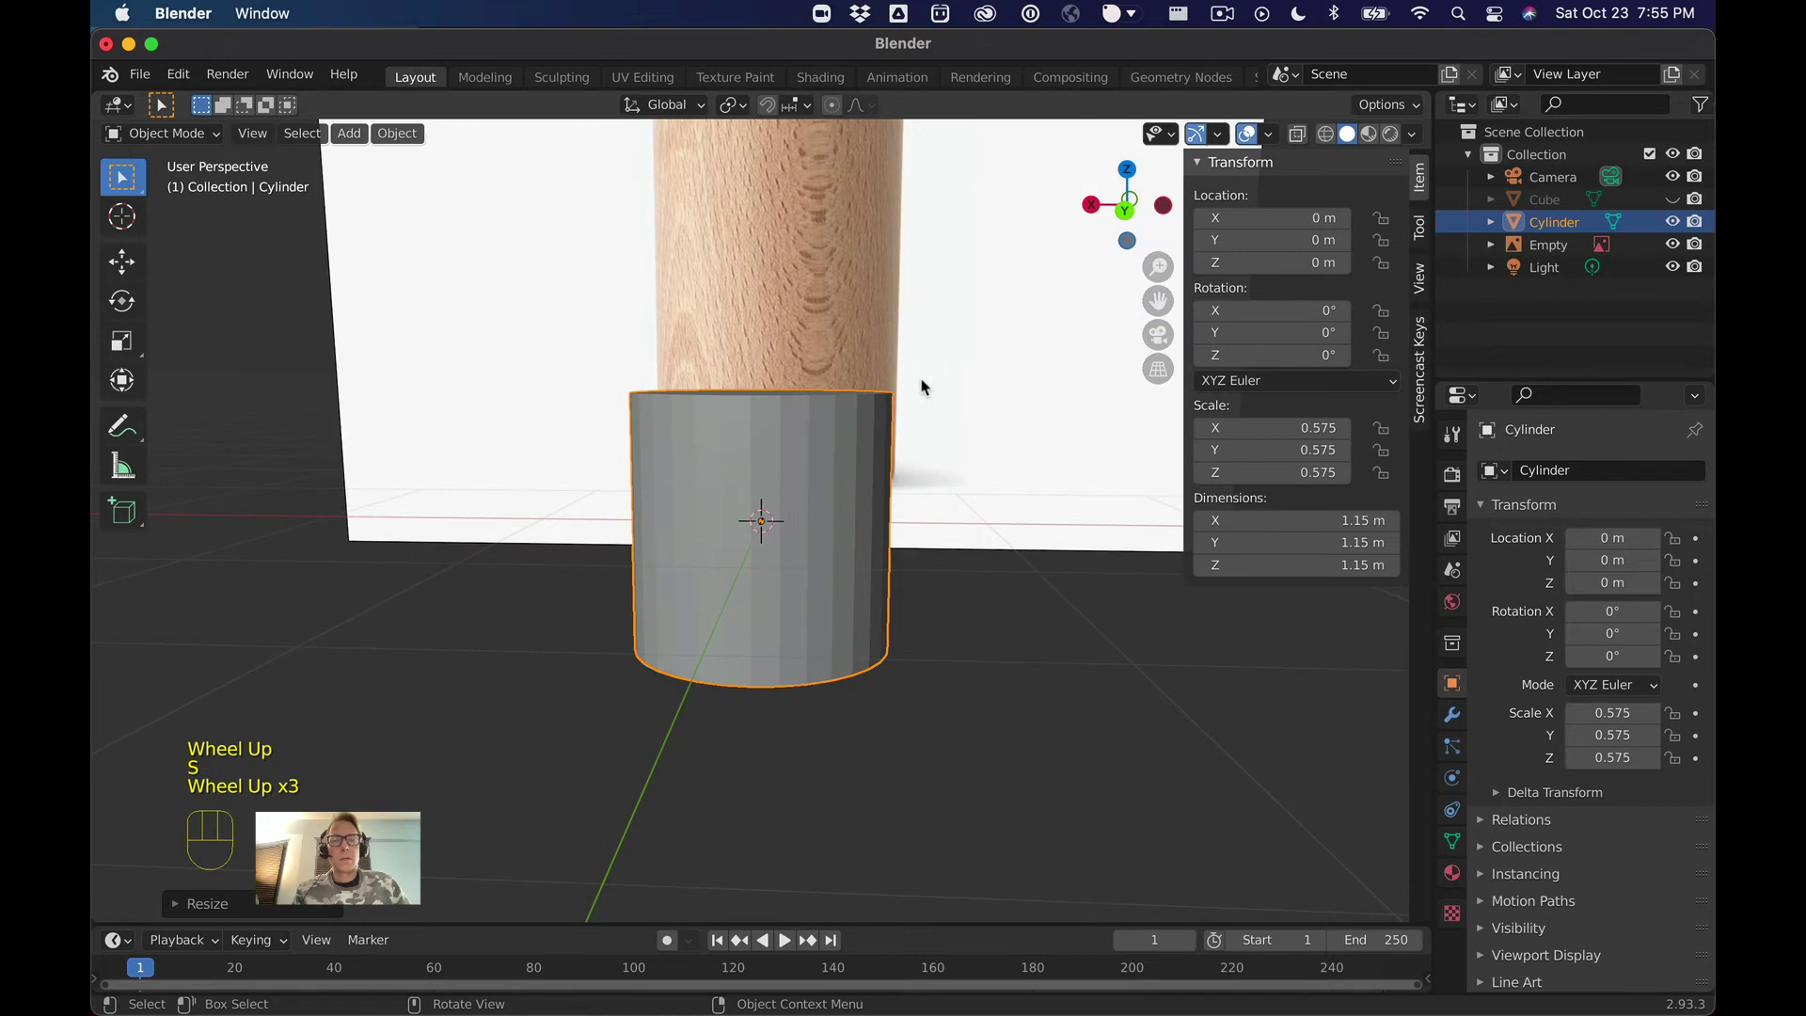
click(1123, 222)
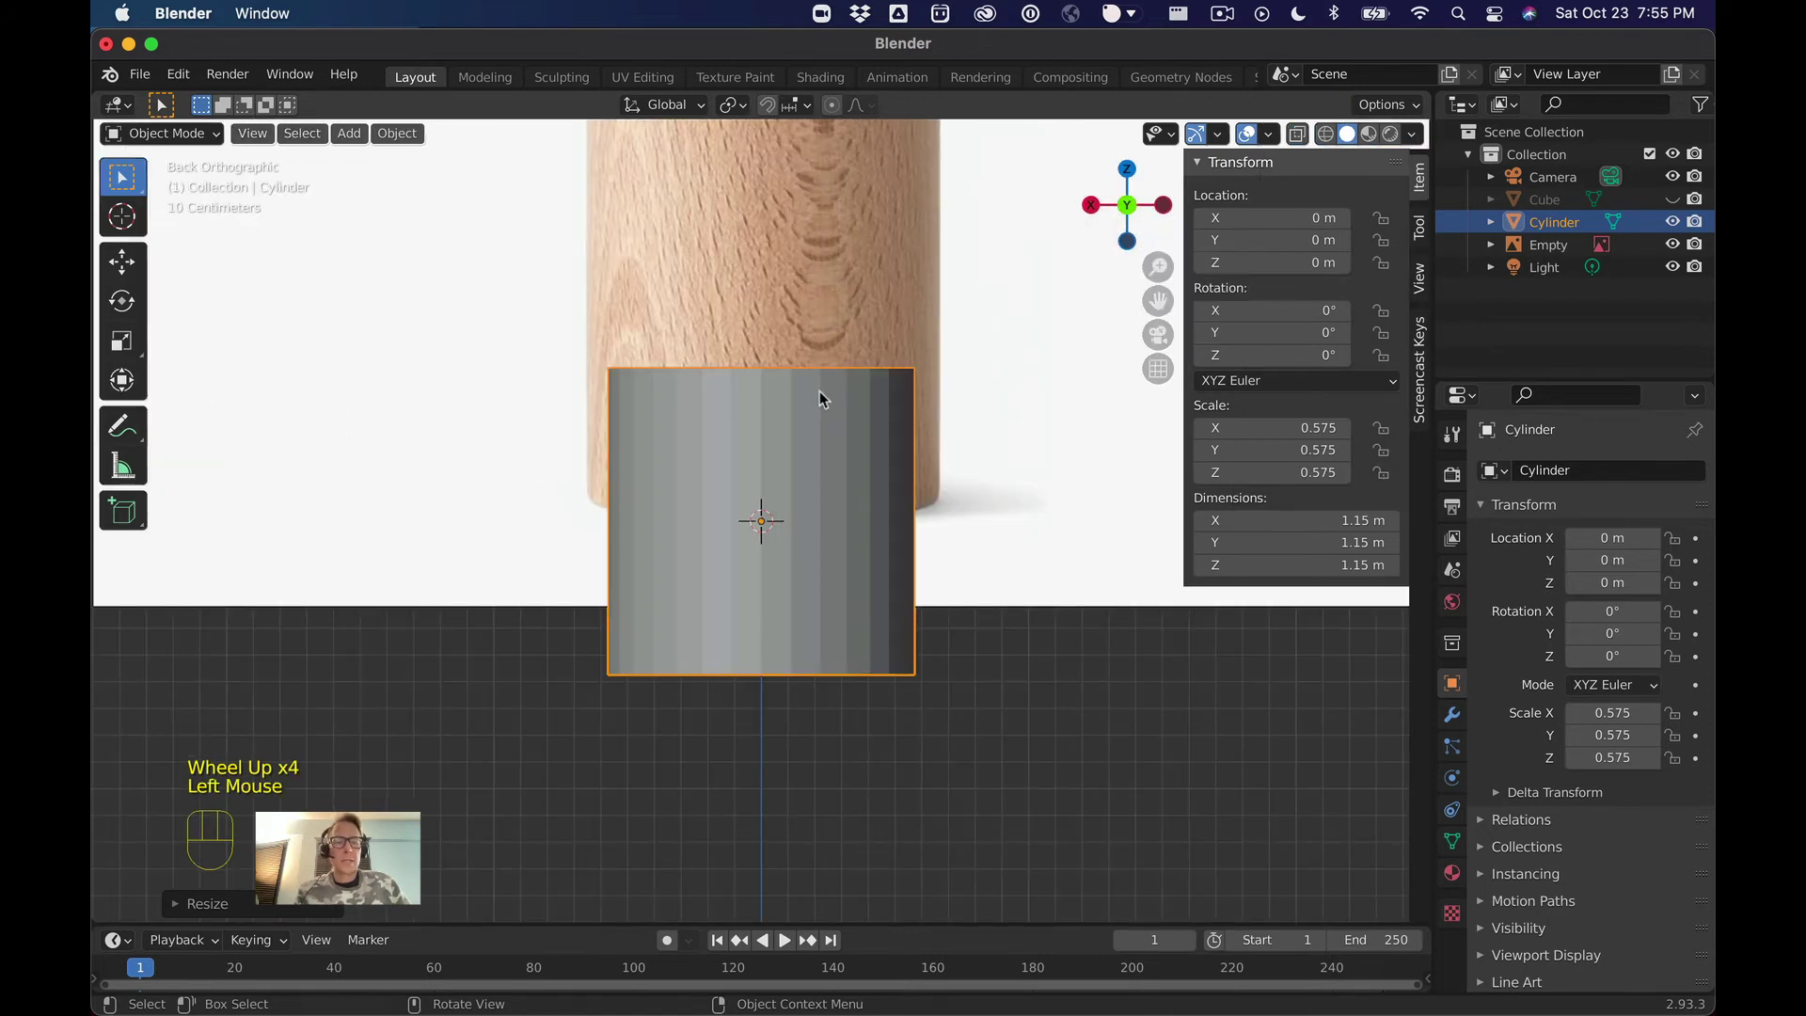
key(s)
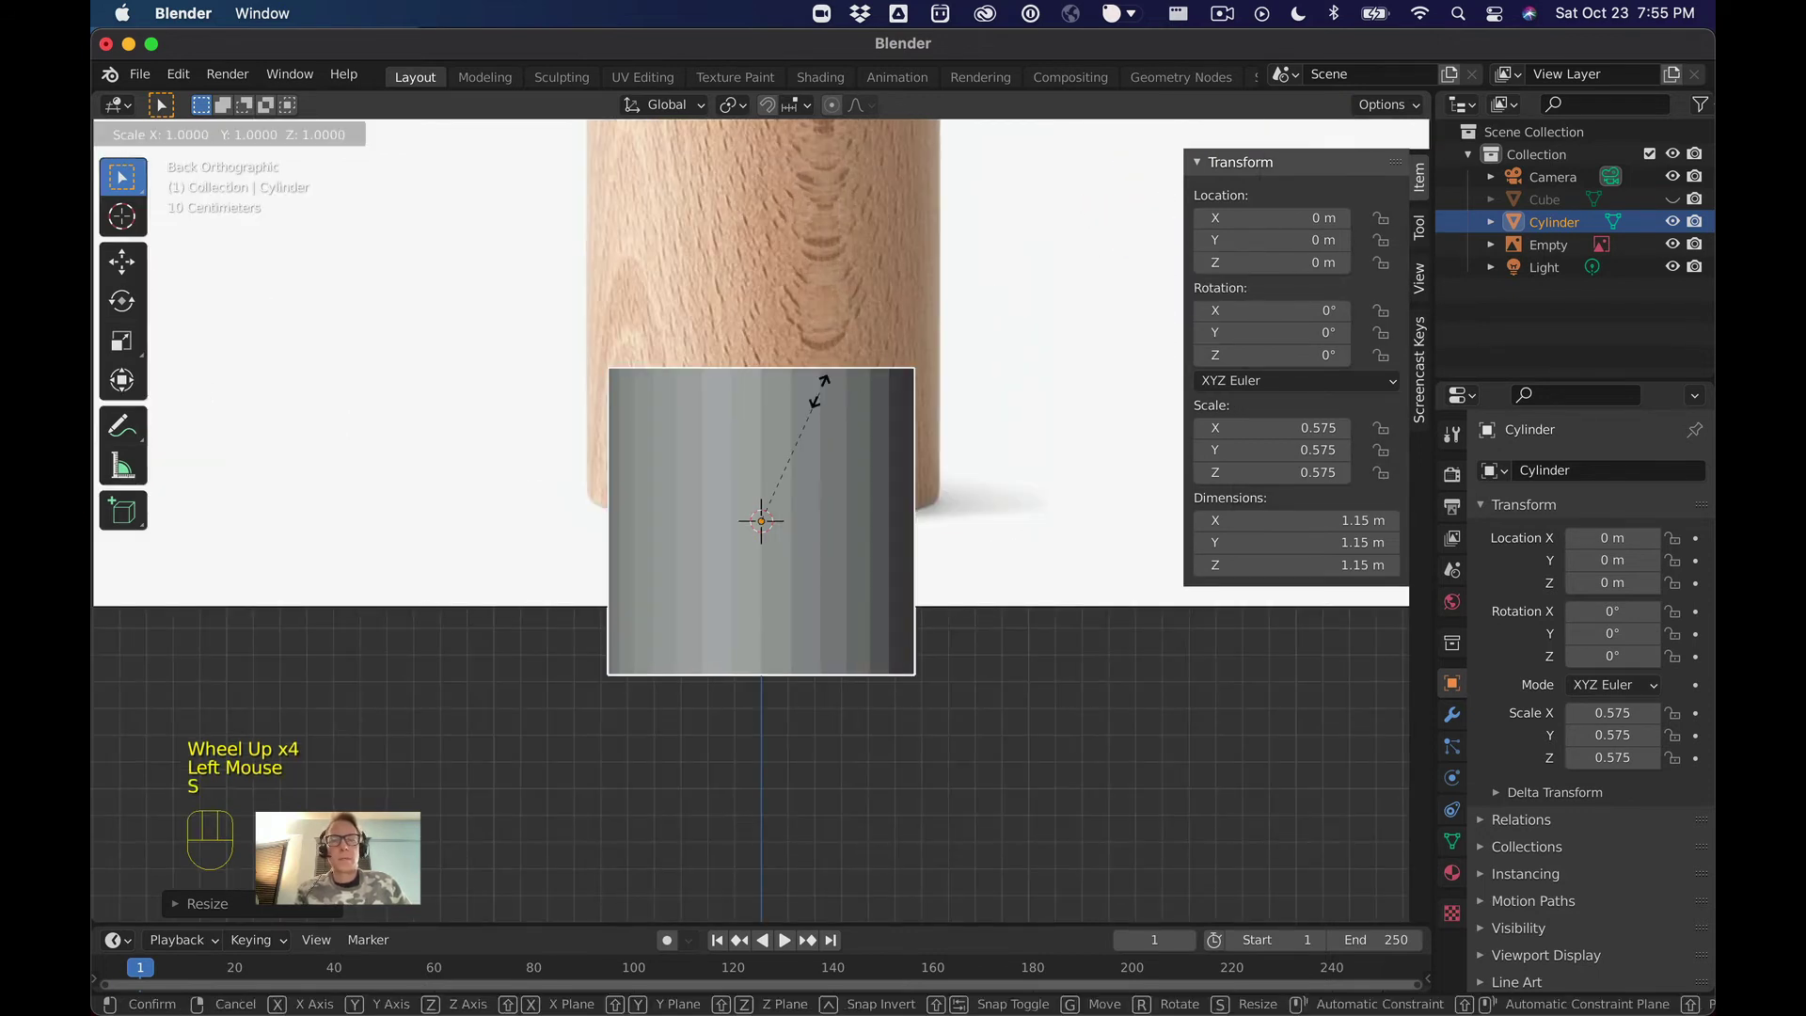
click(842, 378)
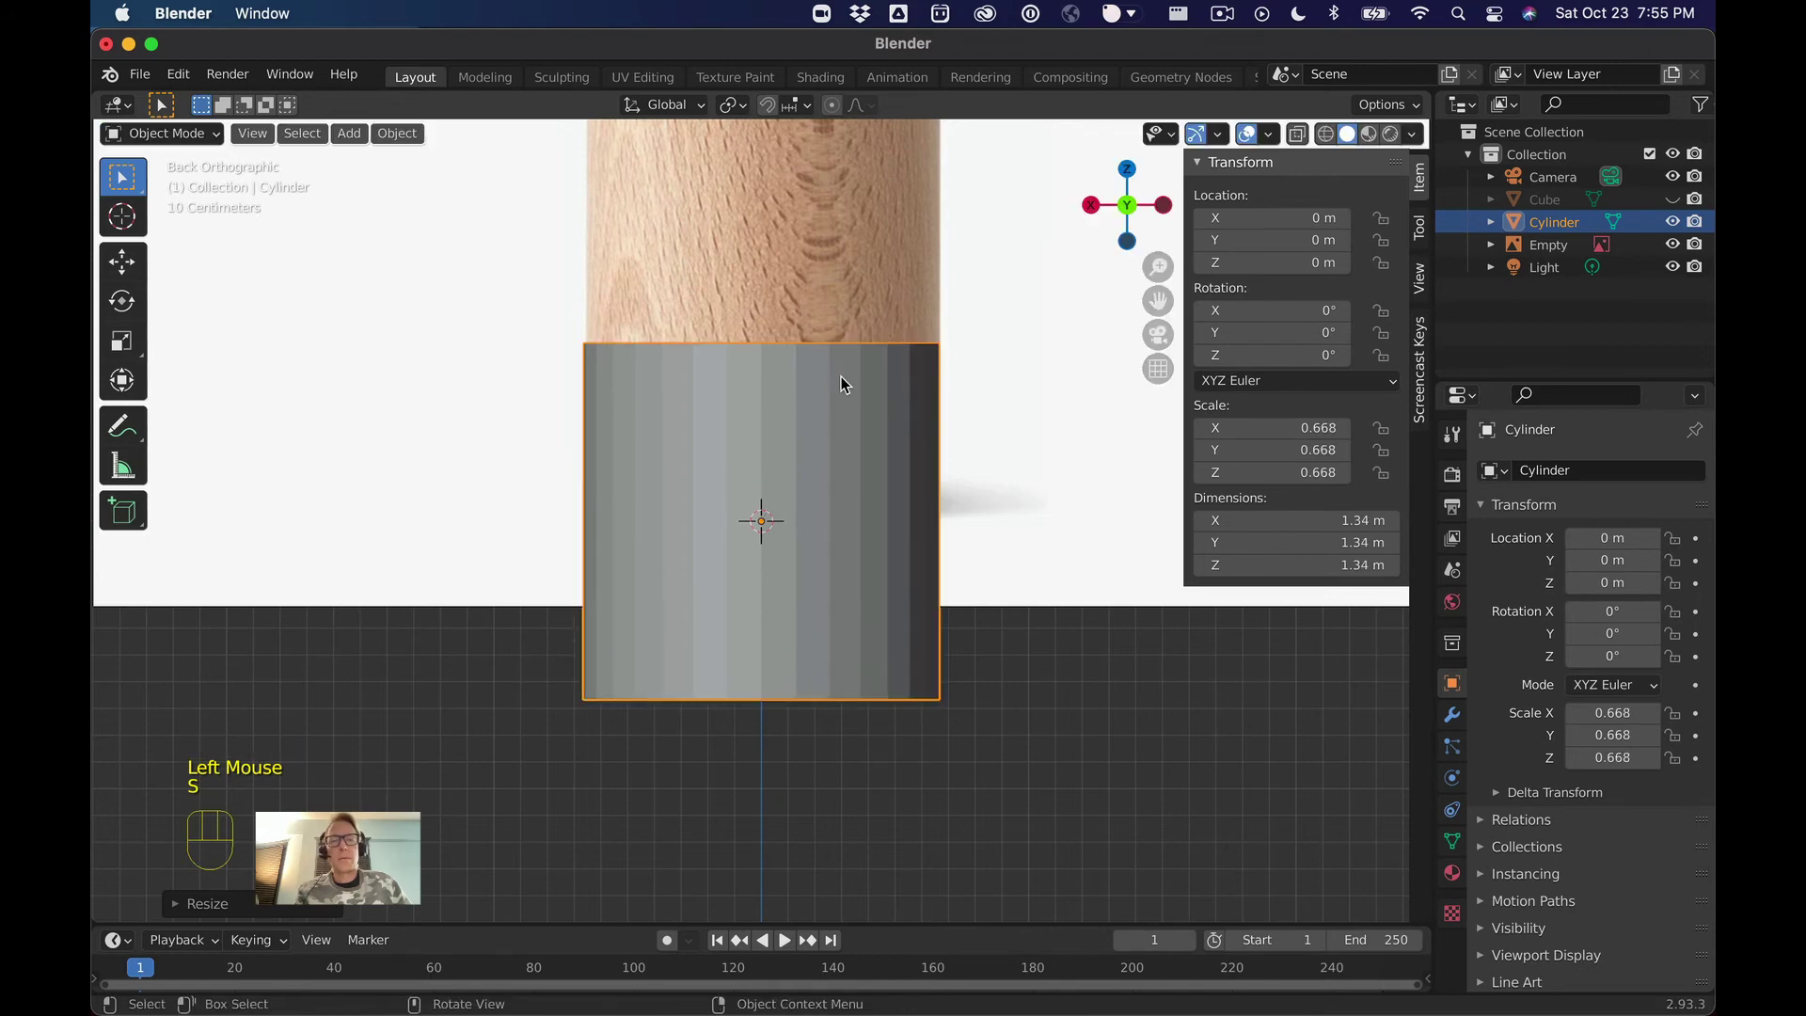
scroll(971, 346, up, 2)
middle_drag(972, 346, 987, 395)
scroll(1013, 345, up, 1)
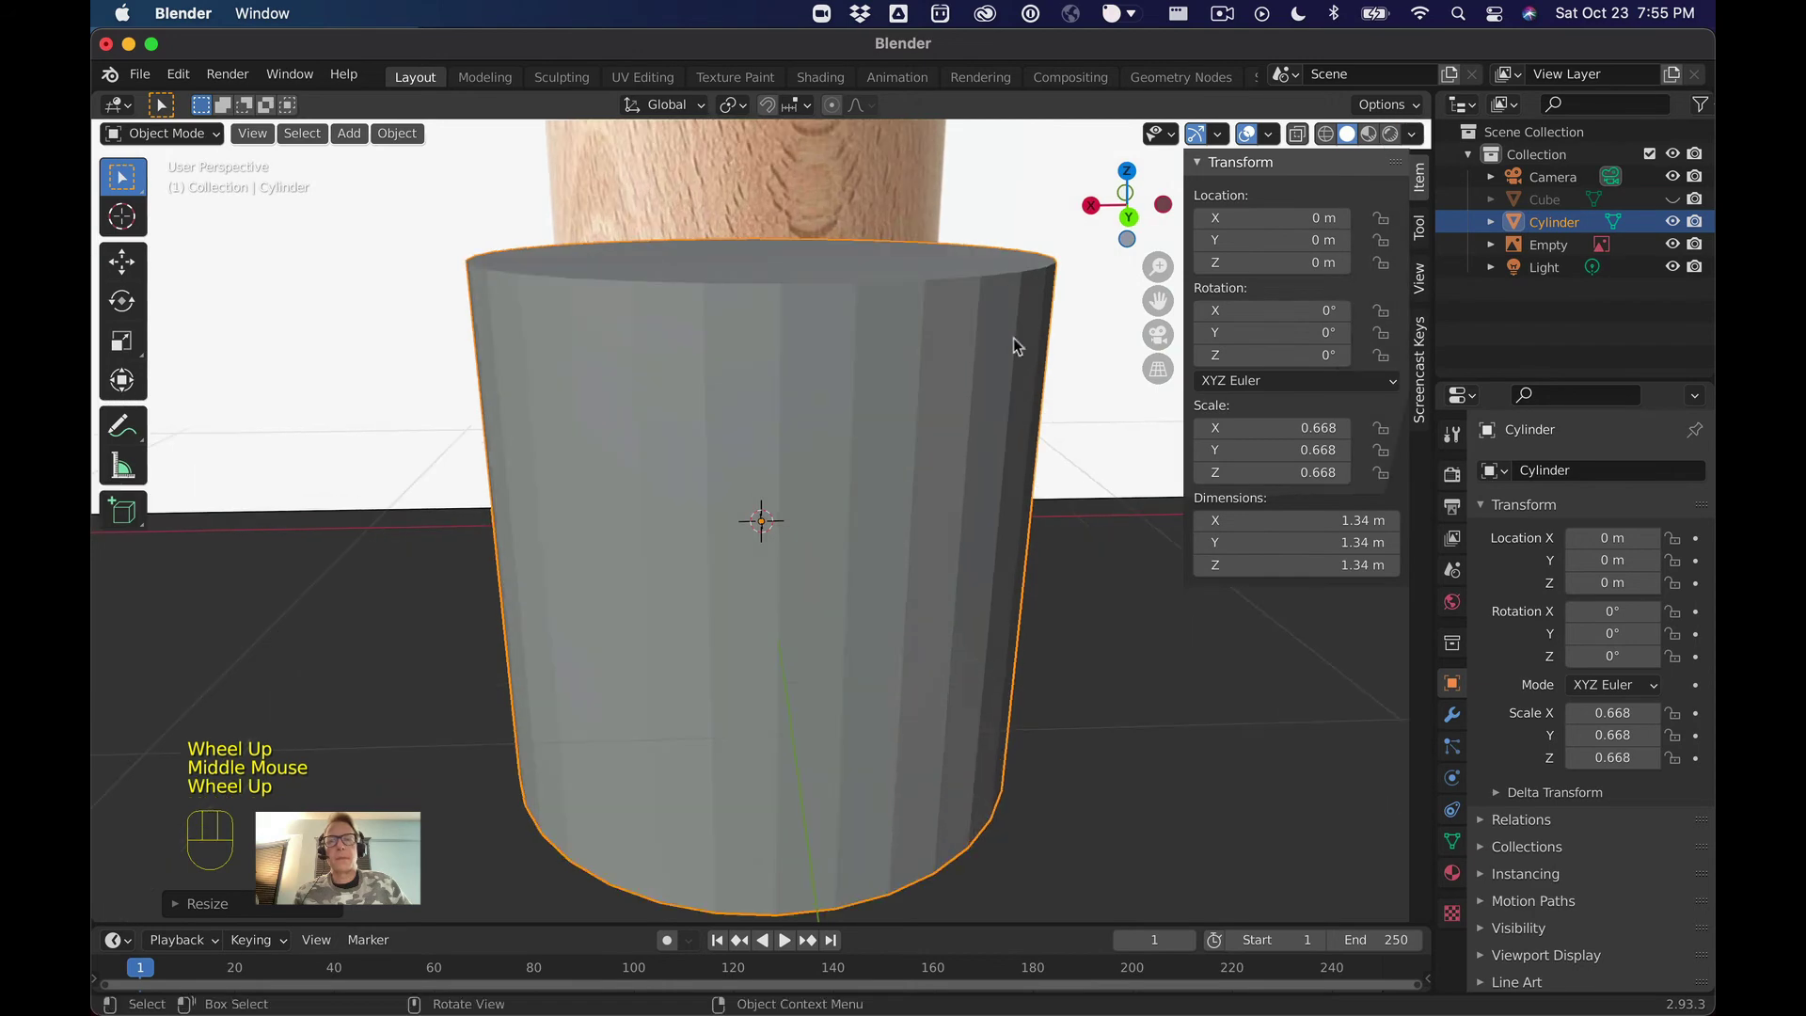
click(1128, 215)
scroll(931, 296, down, 2)
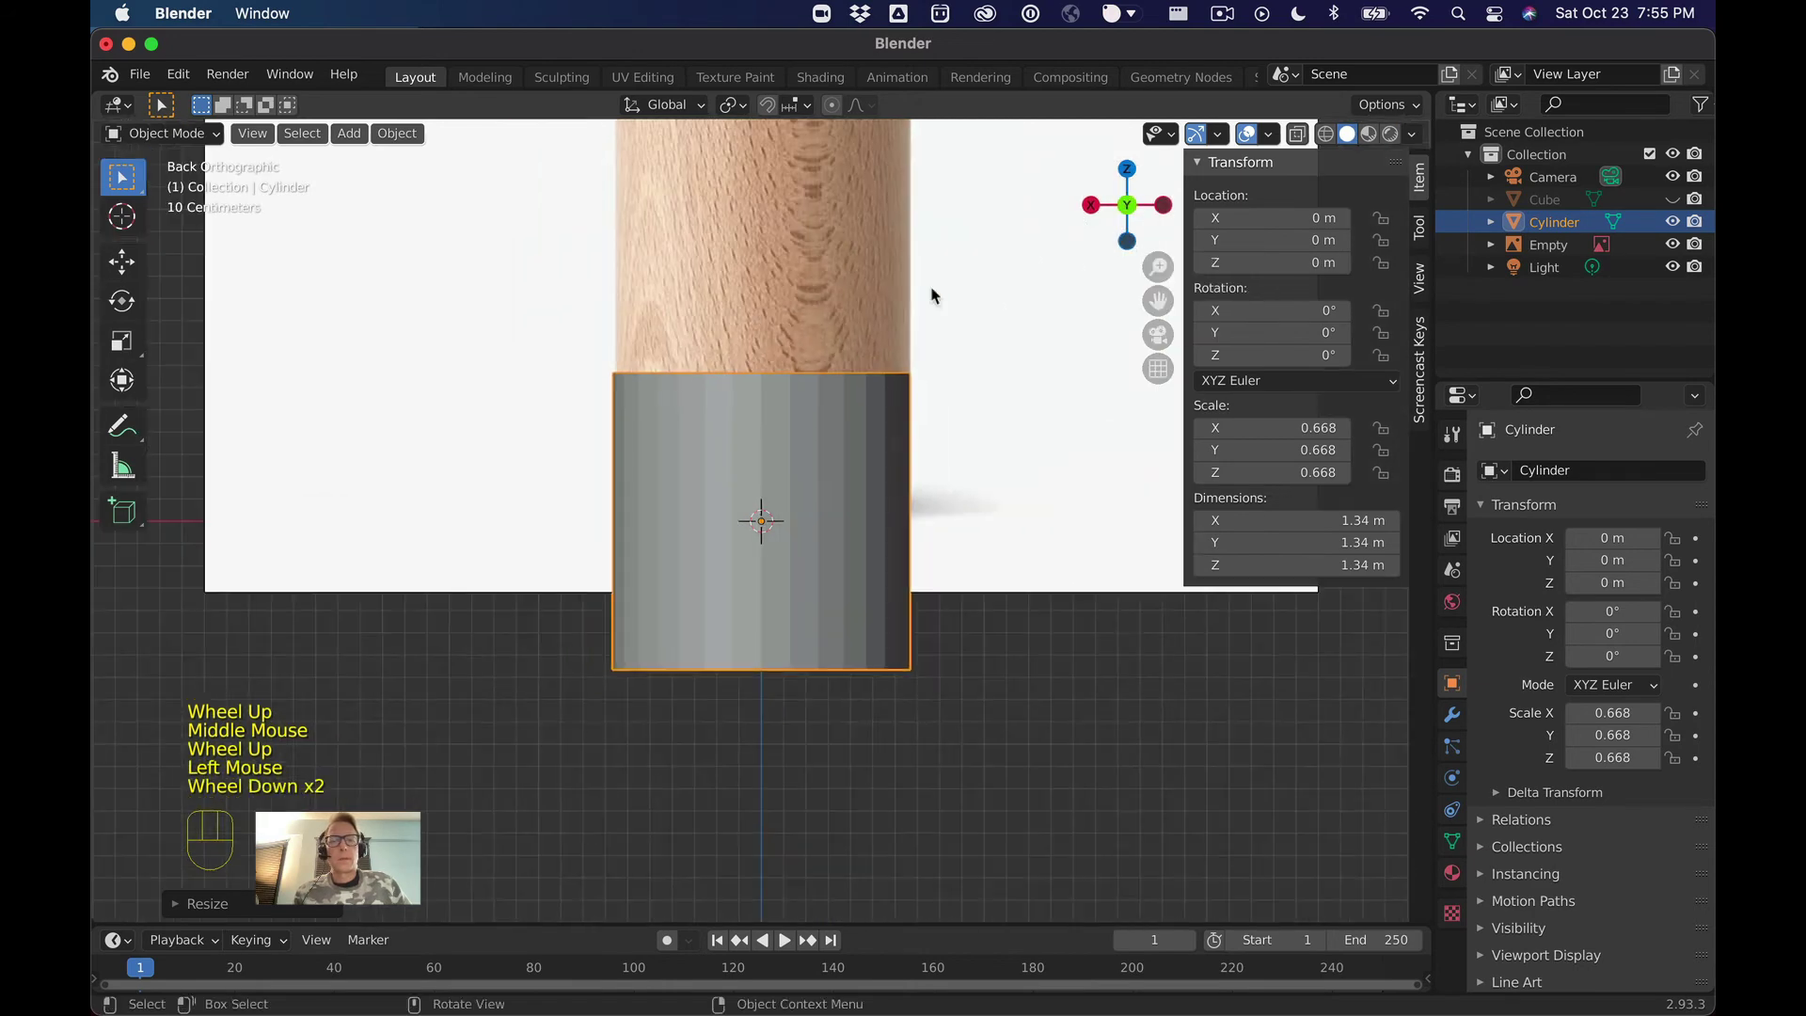
Raise the cylinder along the Z axis to about 0.665 m so its underside aligns with the shaker's base
scroll(931, 296, down, 3)
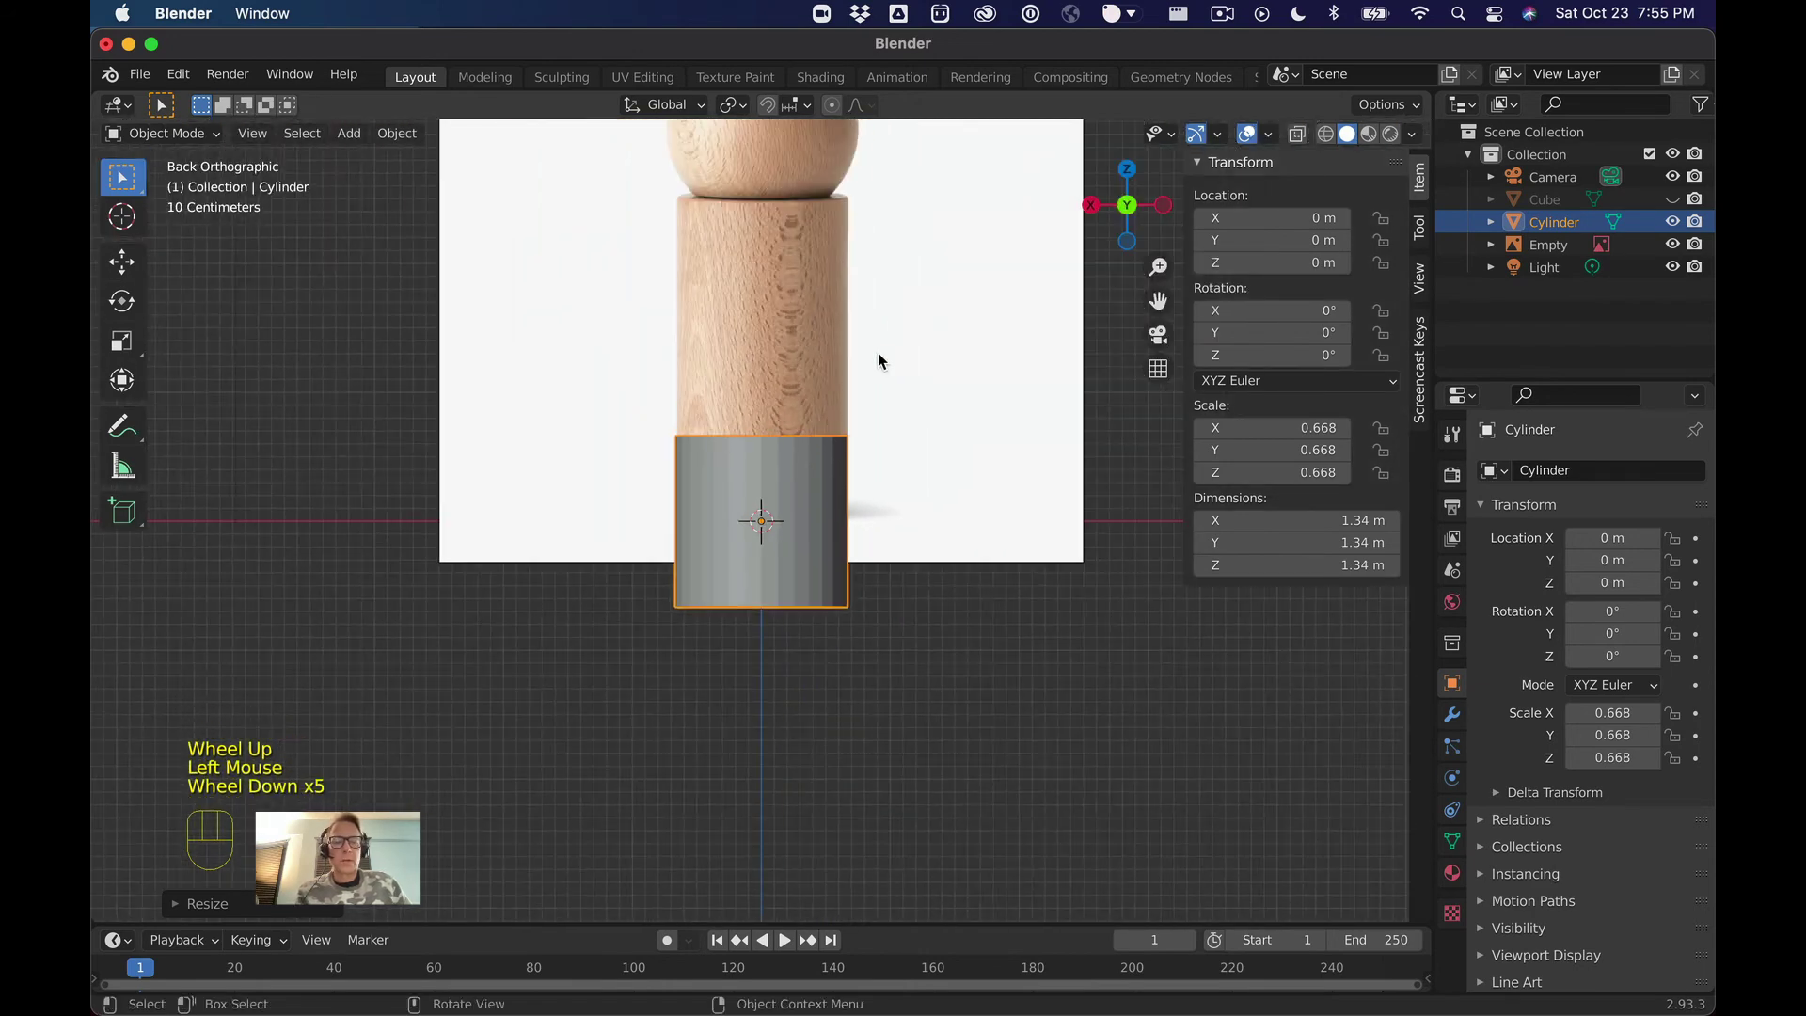
key(g)
key(z)
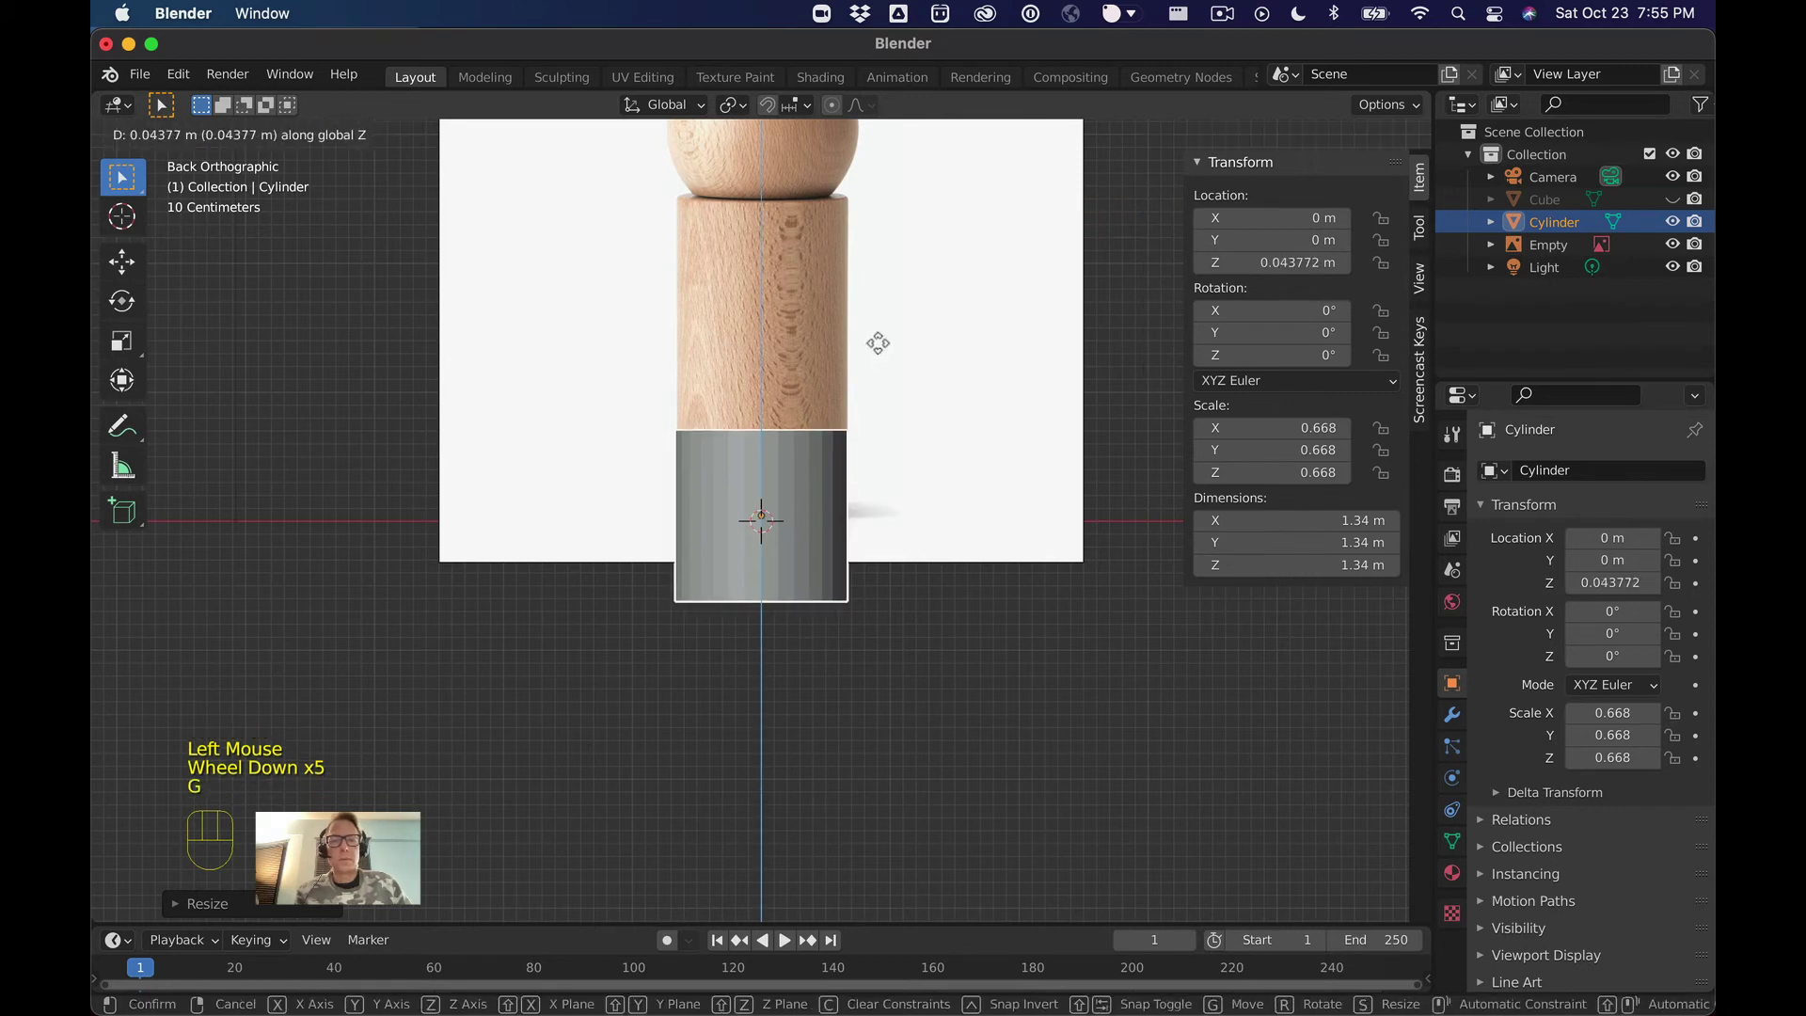
click(882, 267)
scroll(900, 275, up, 5)
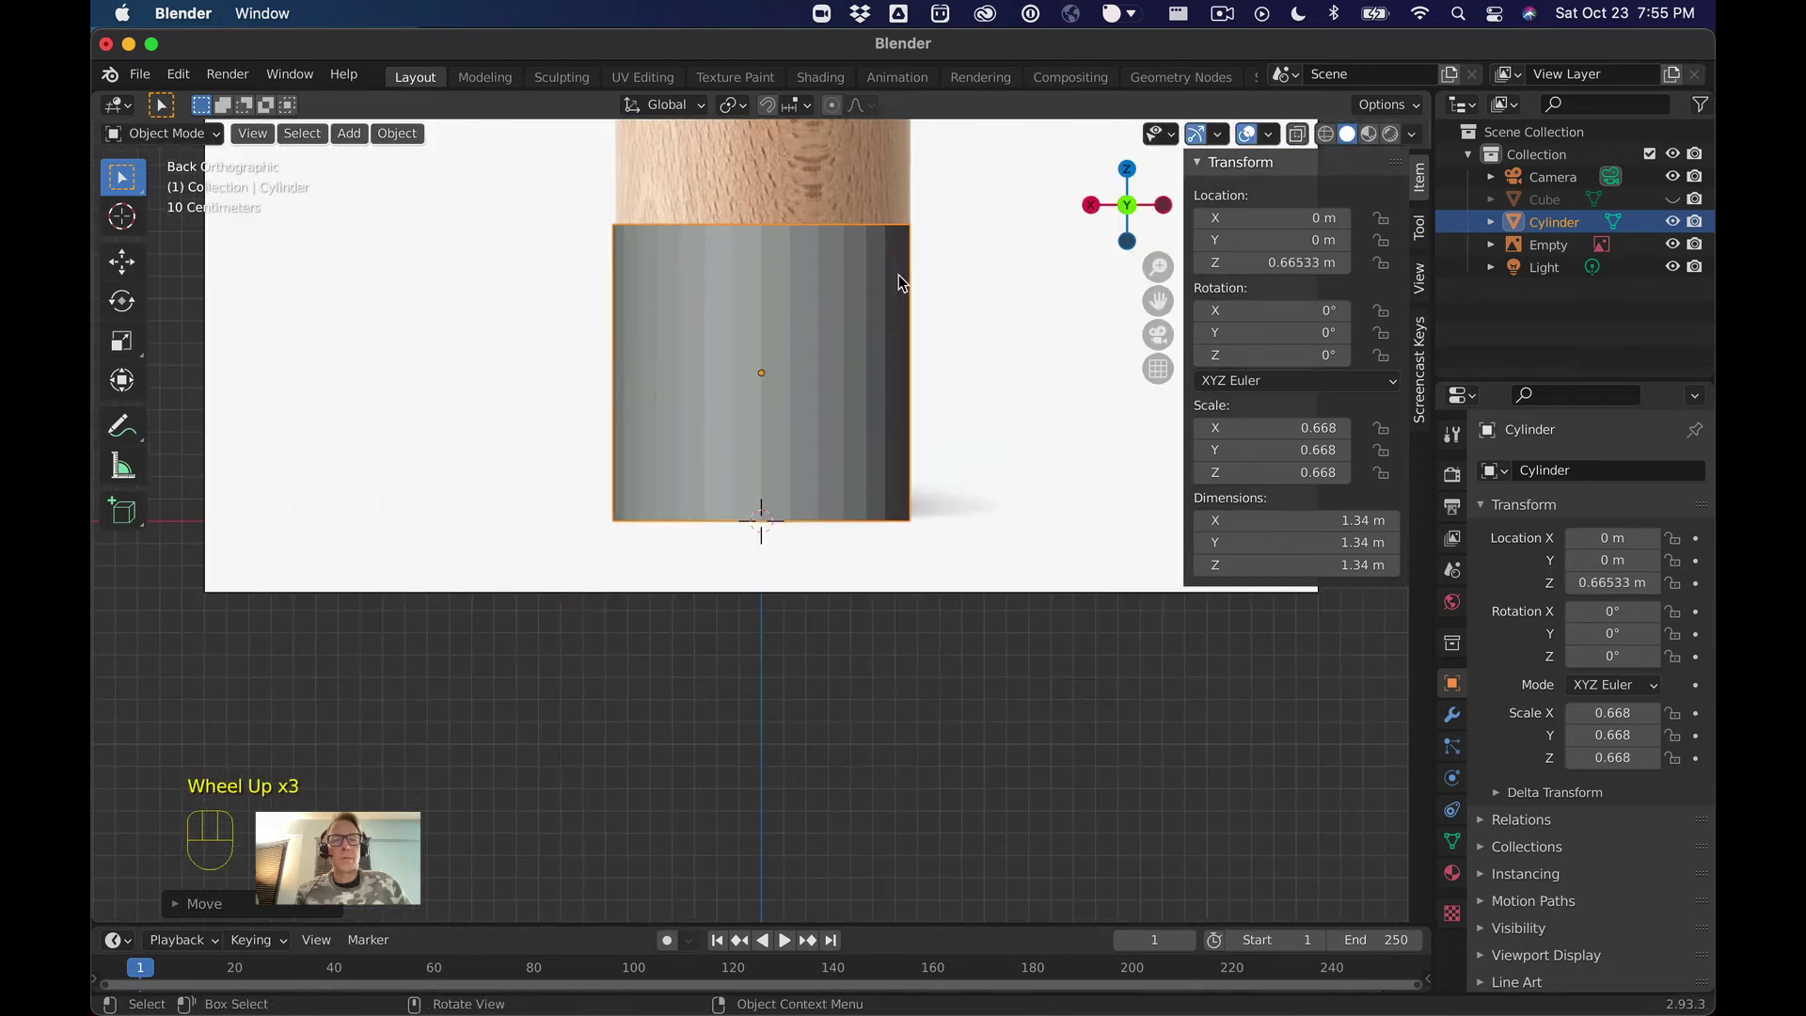
scroll(900, 275, down, 4)
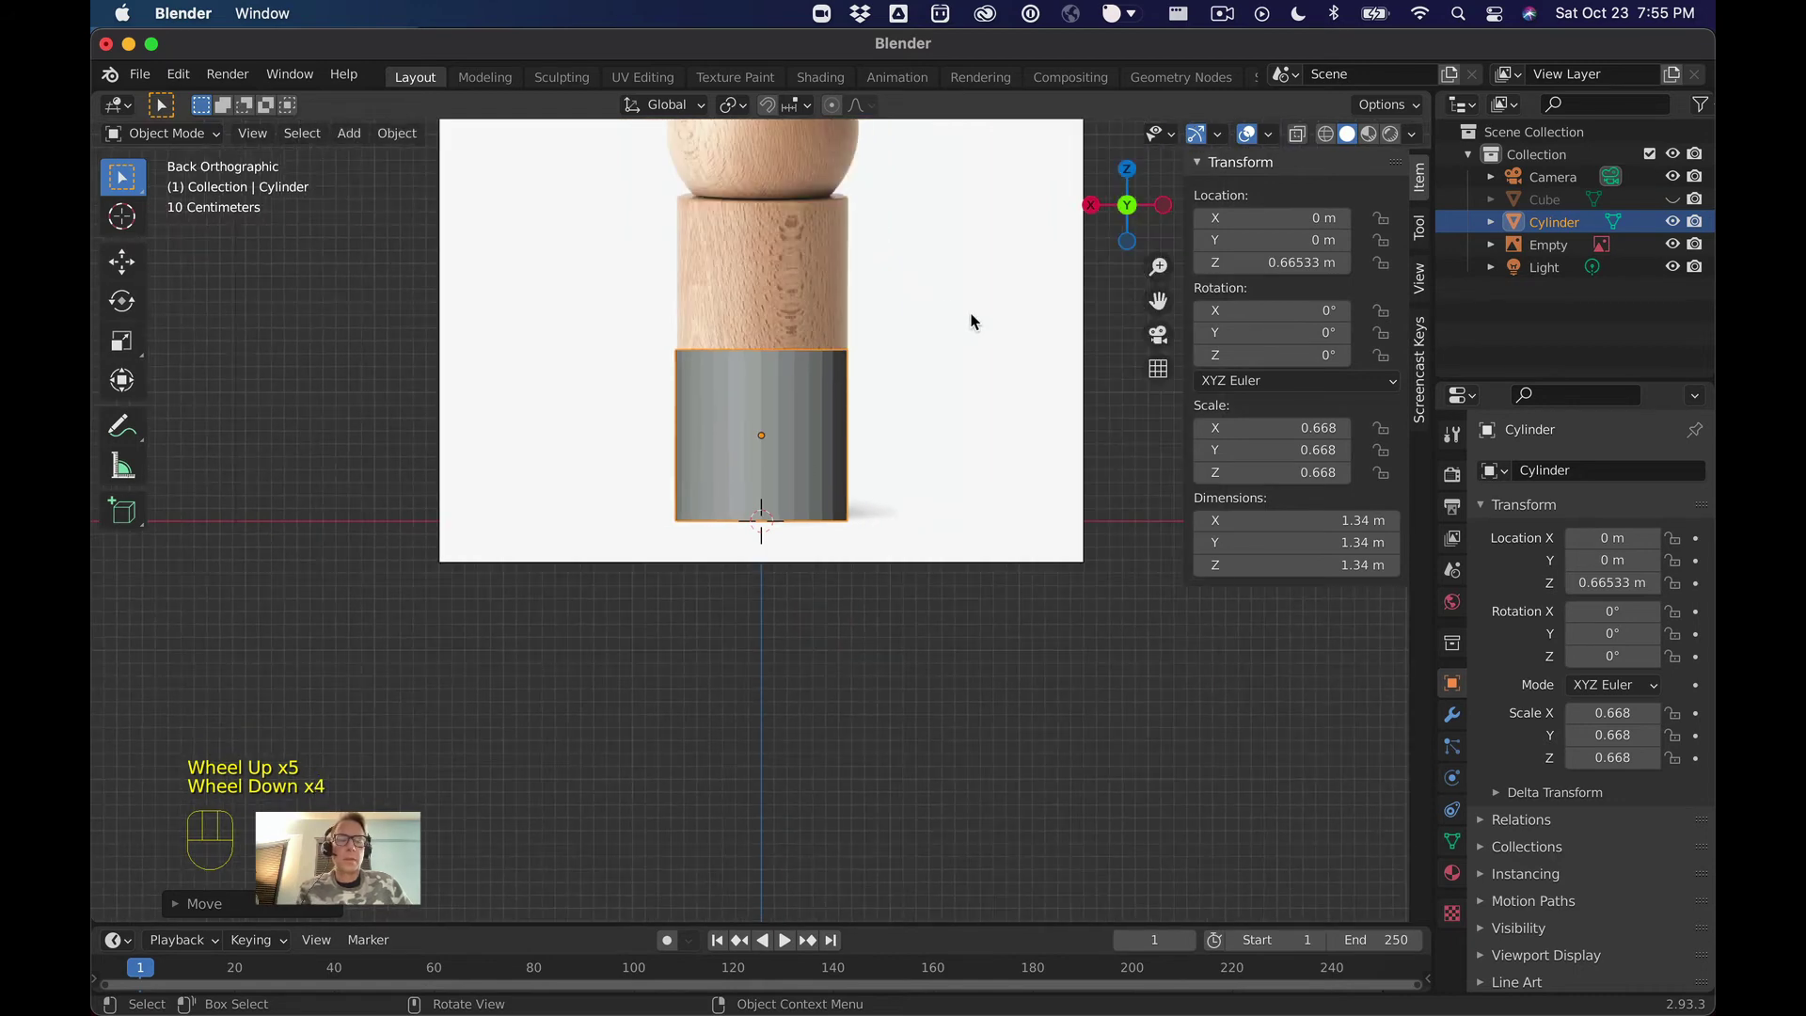
In Edit Mode, extrude the cylinder's top vertices upward about 1.17 m to reach the top of the shaker's body, just below the ball
key(e)
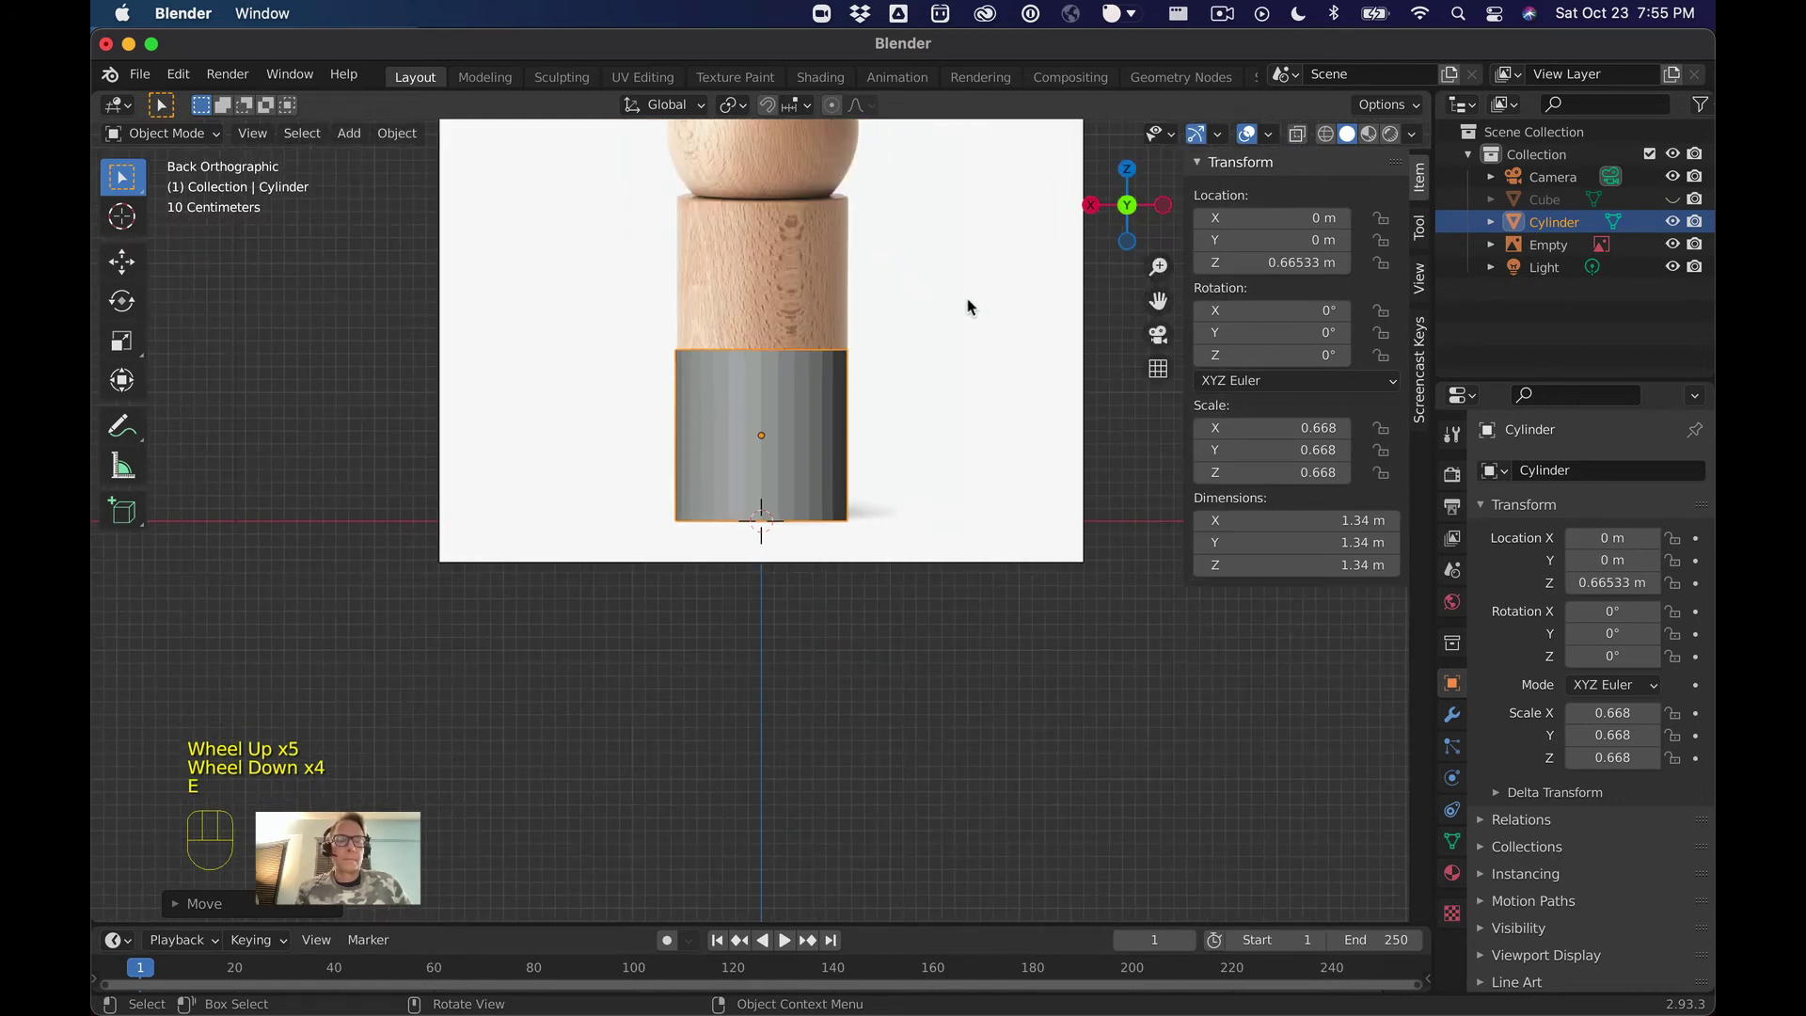
key(z)
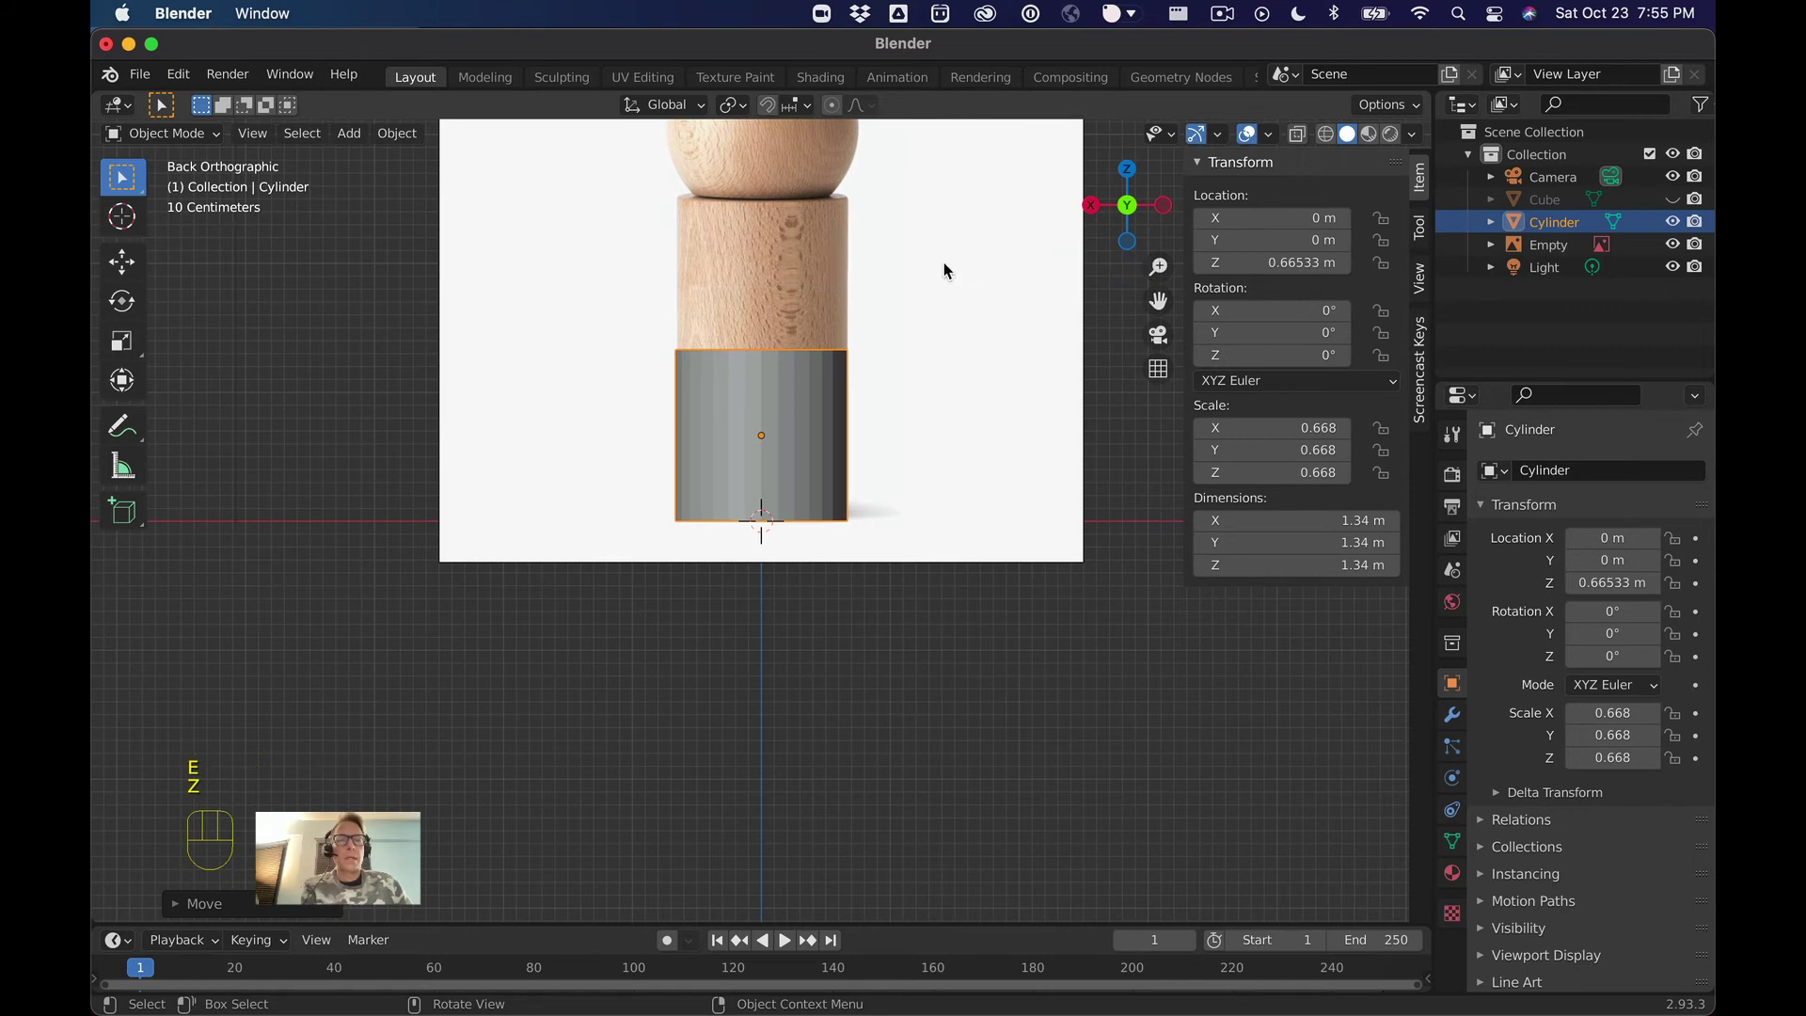
scroll(944, 270, up, 1)
middle_drag(943, 270, 940, 365)
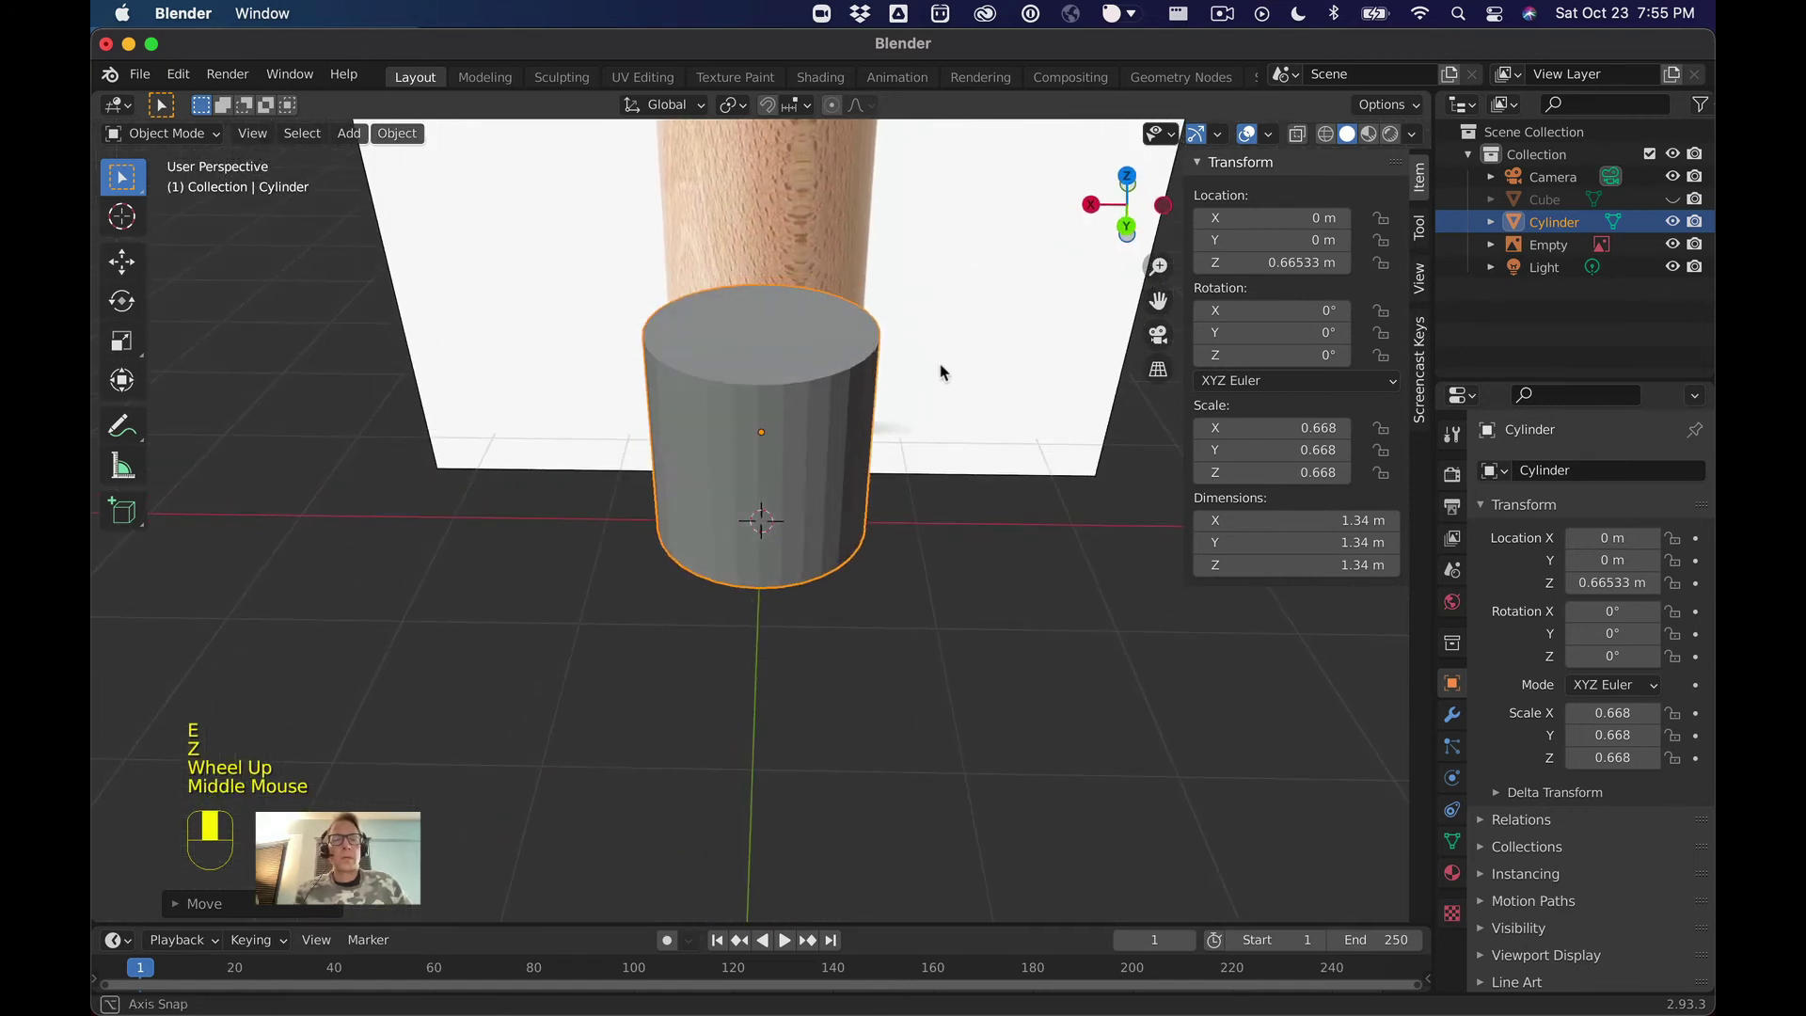
key(Tab)
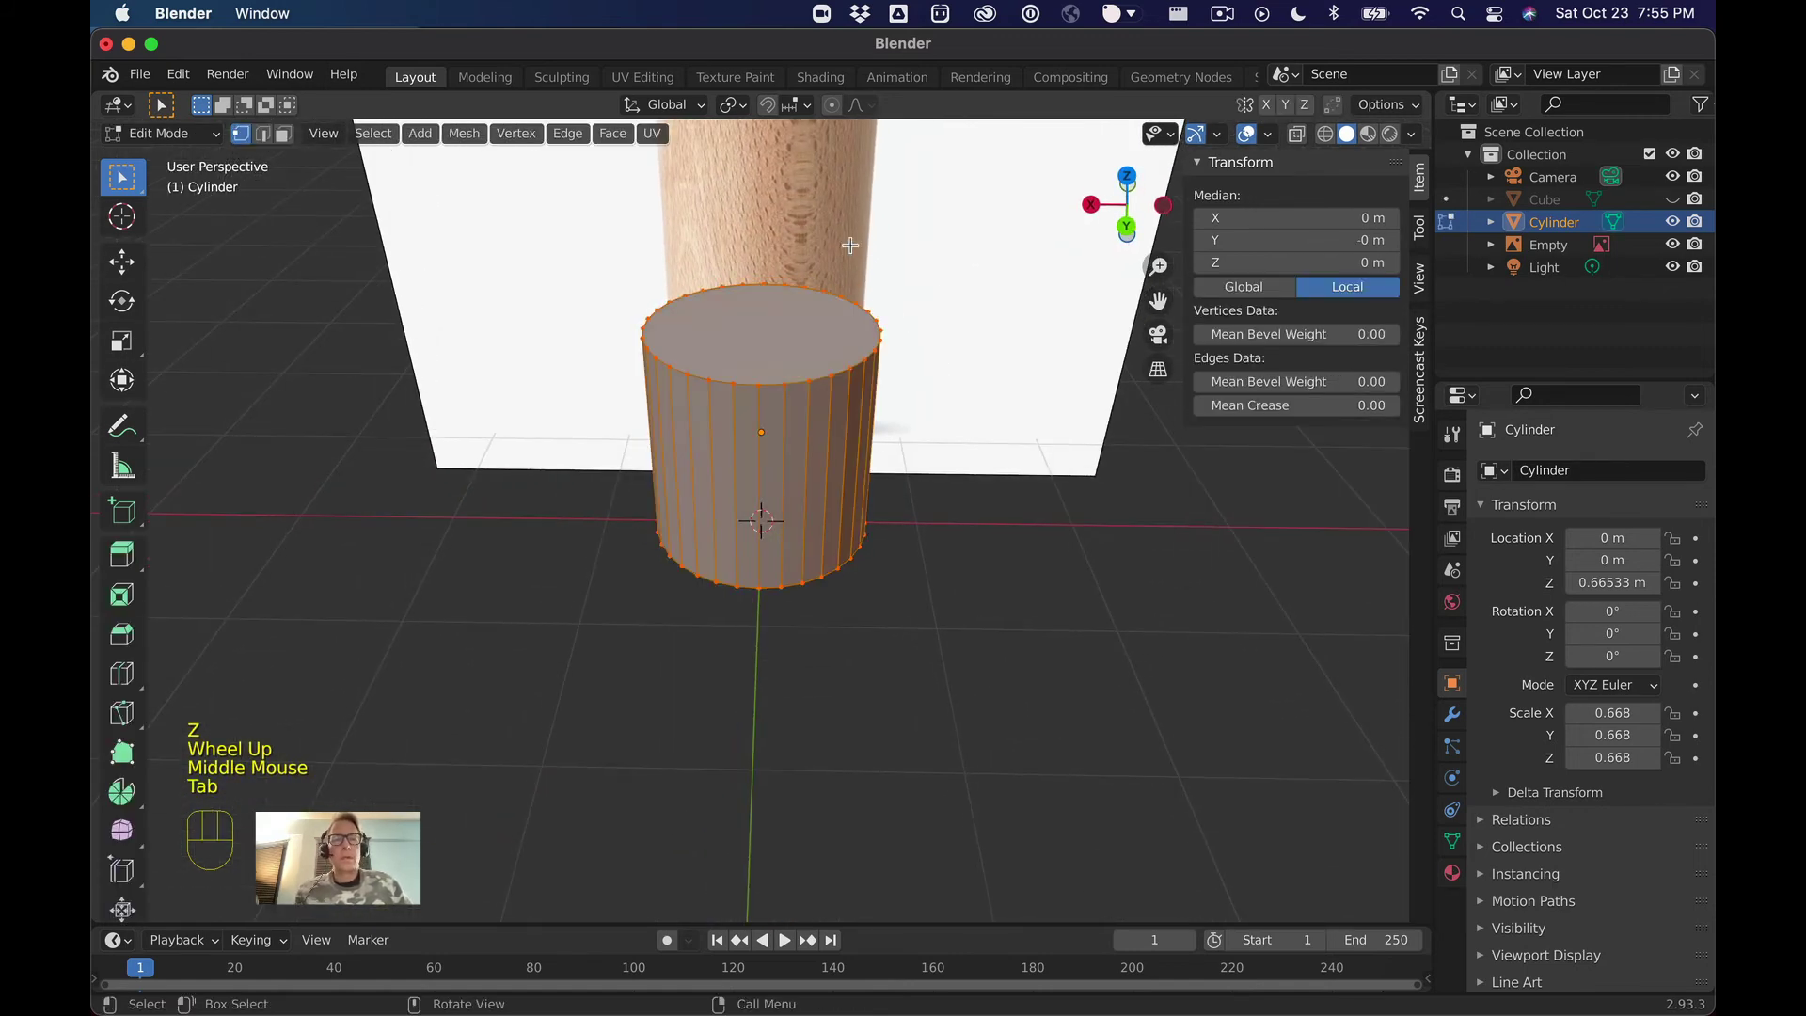
click(604, 251)
drag(605, 250, 971, 381)
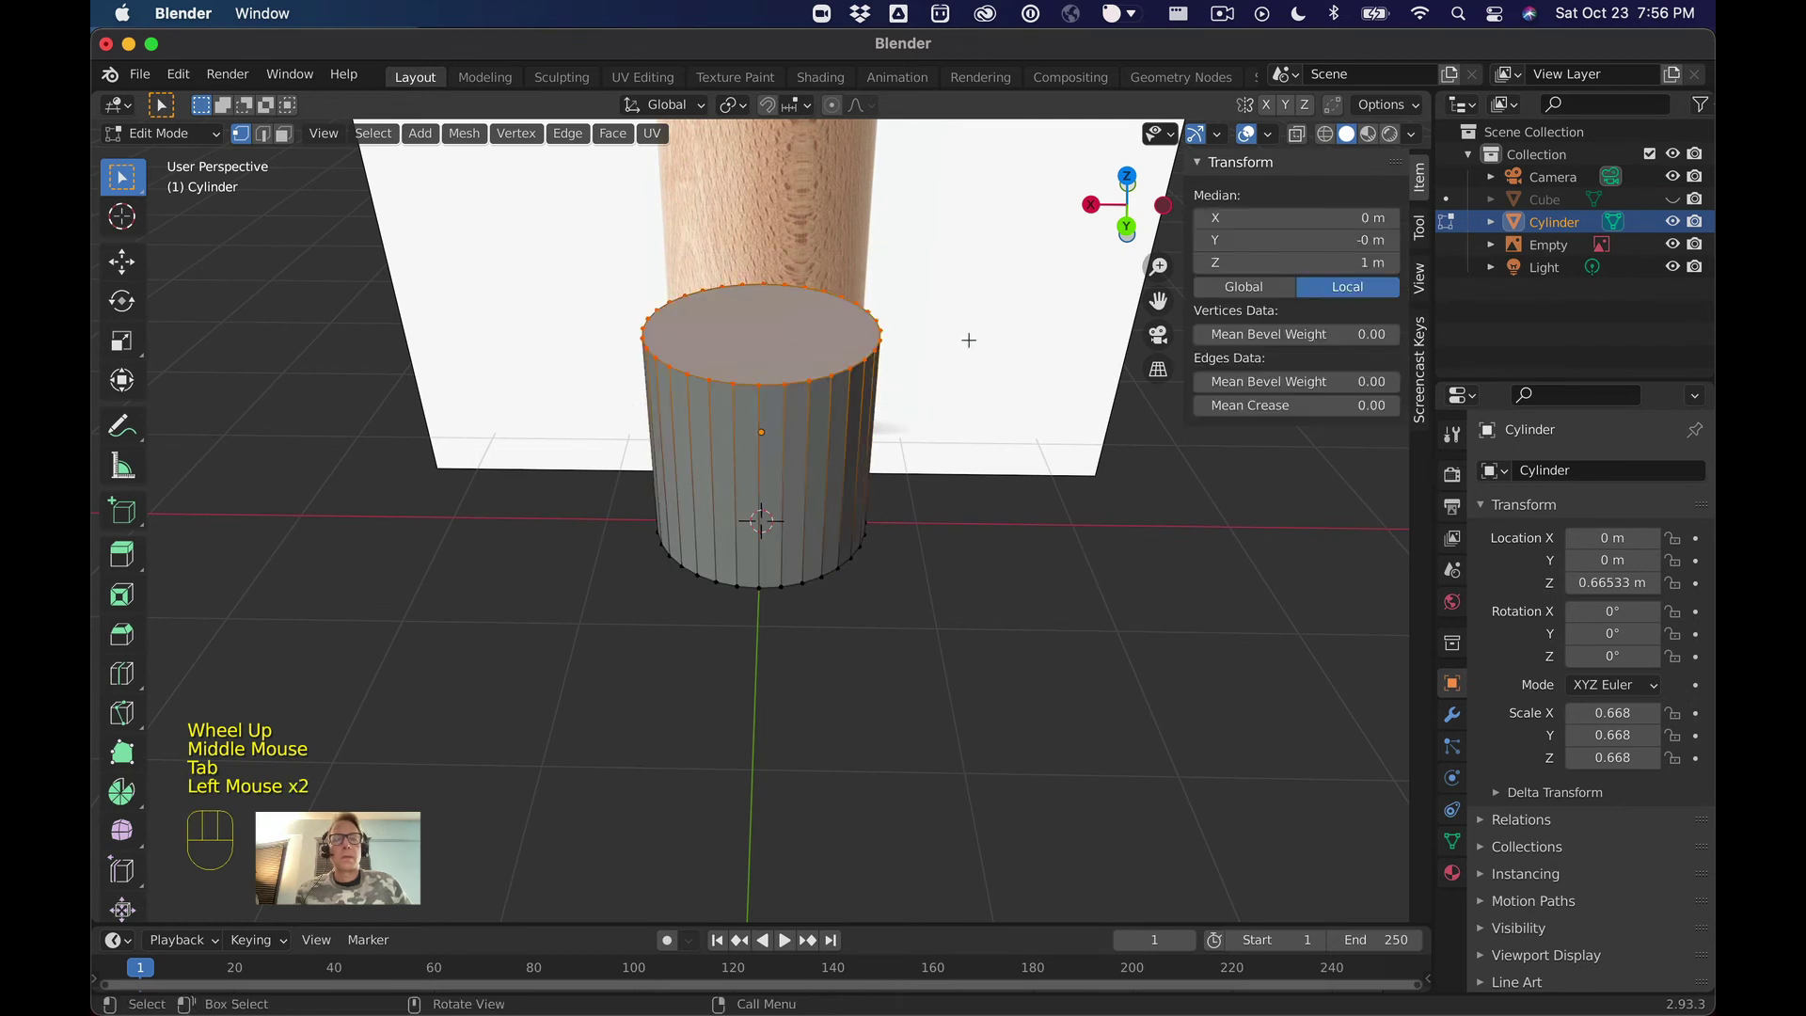
middle_drag(968, 339, 963, 282)
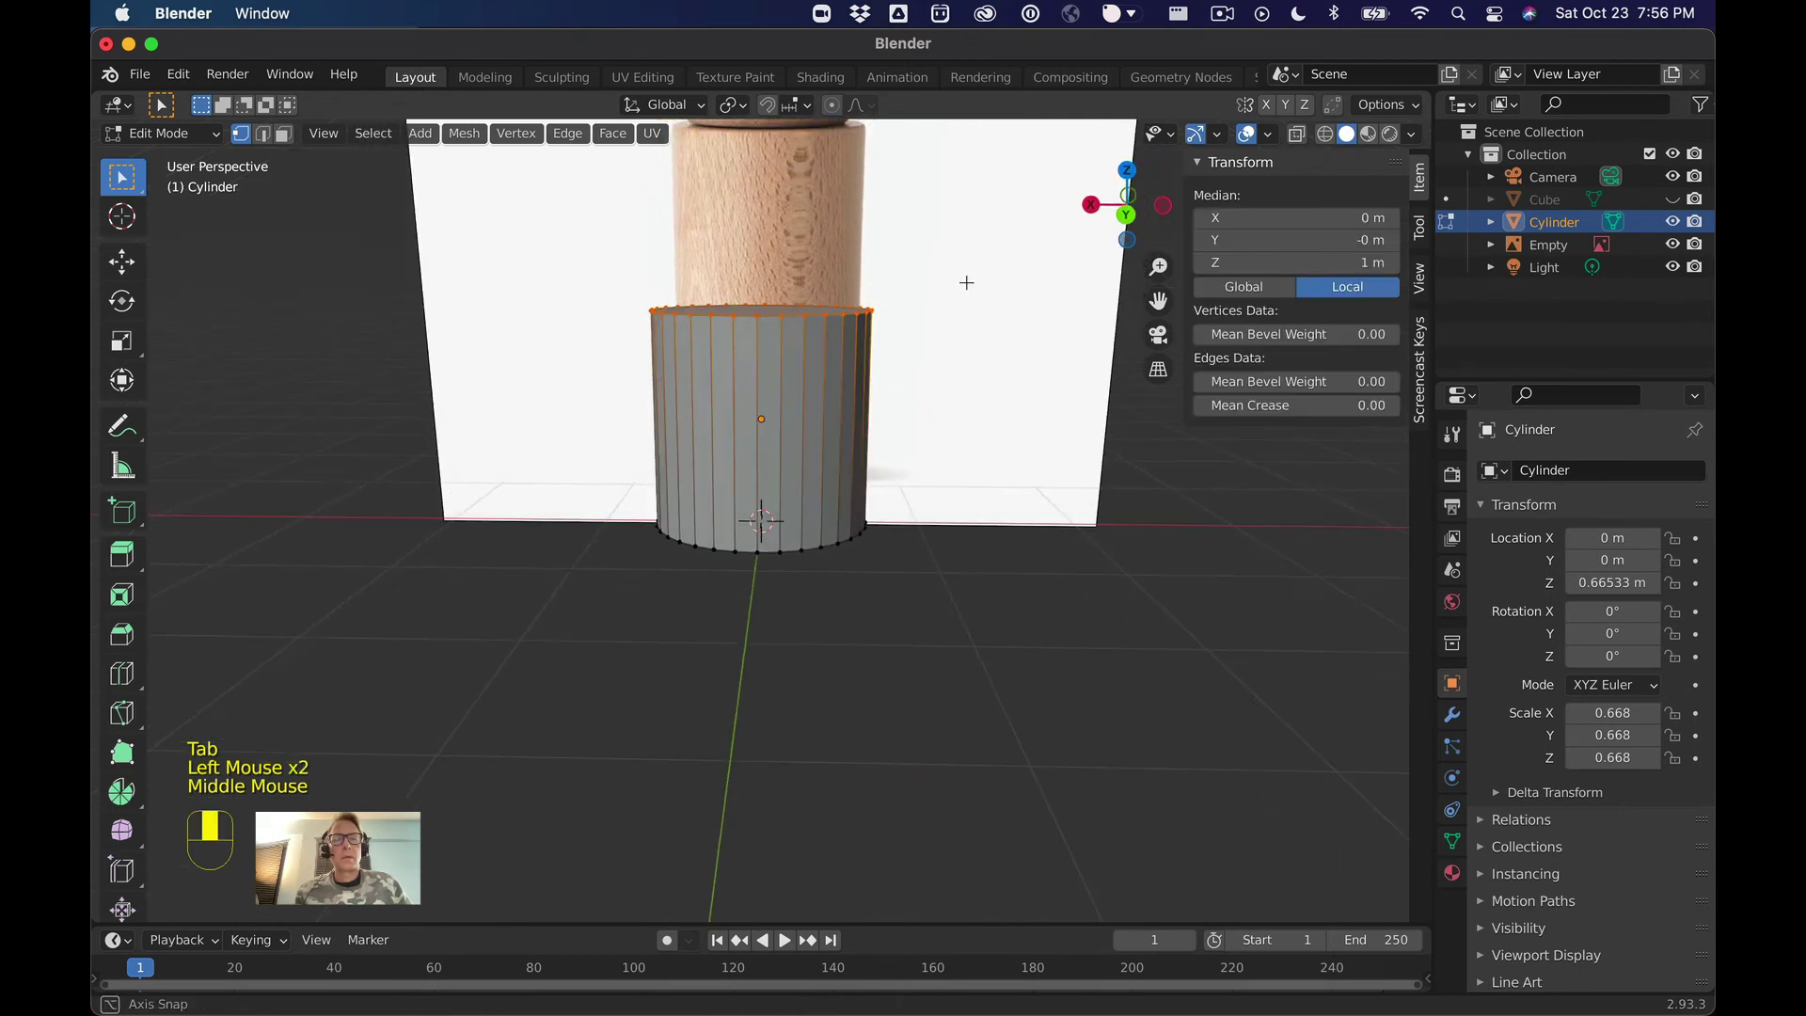
scroll(983, 268, down, 2)
click(1126, 214)
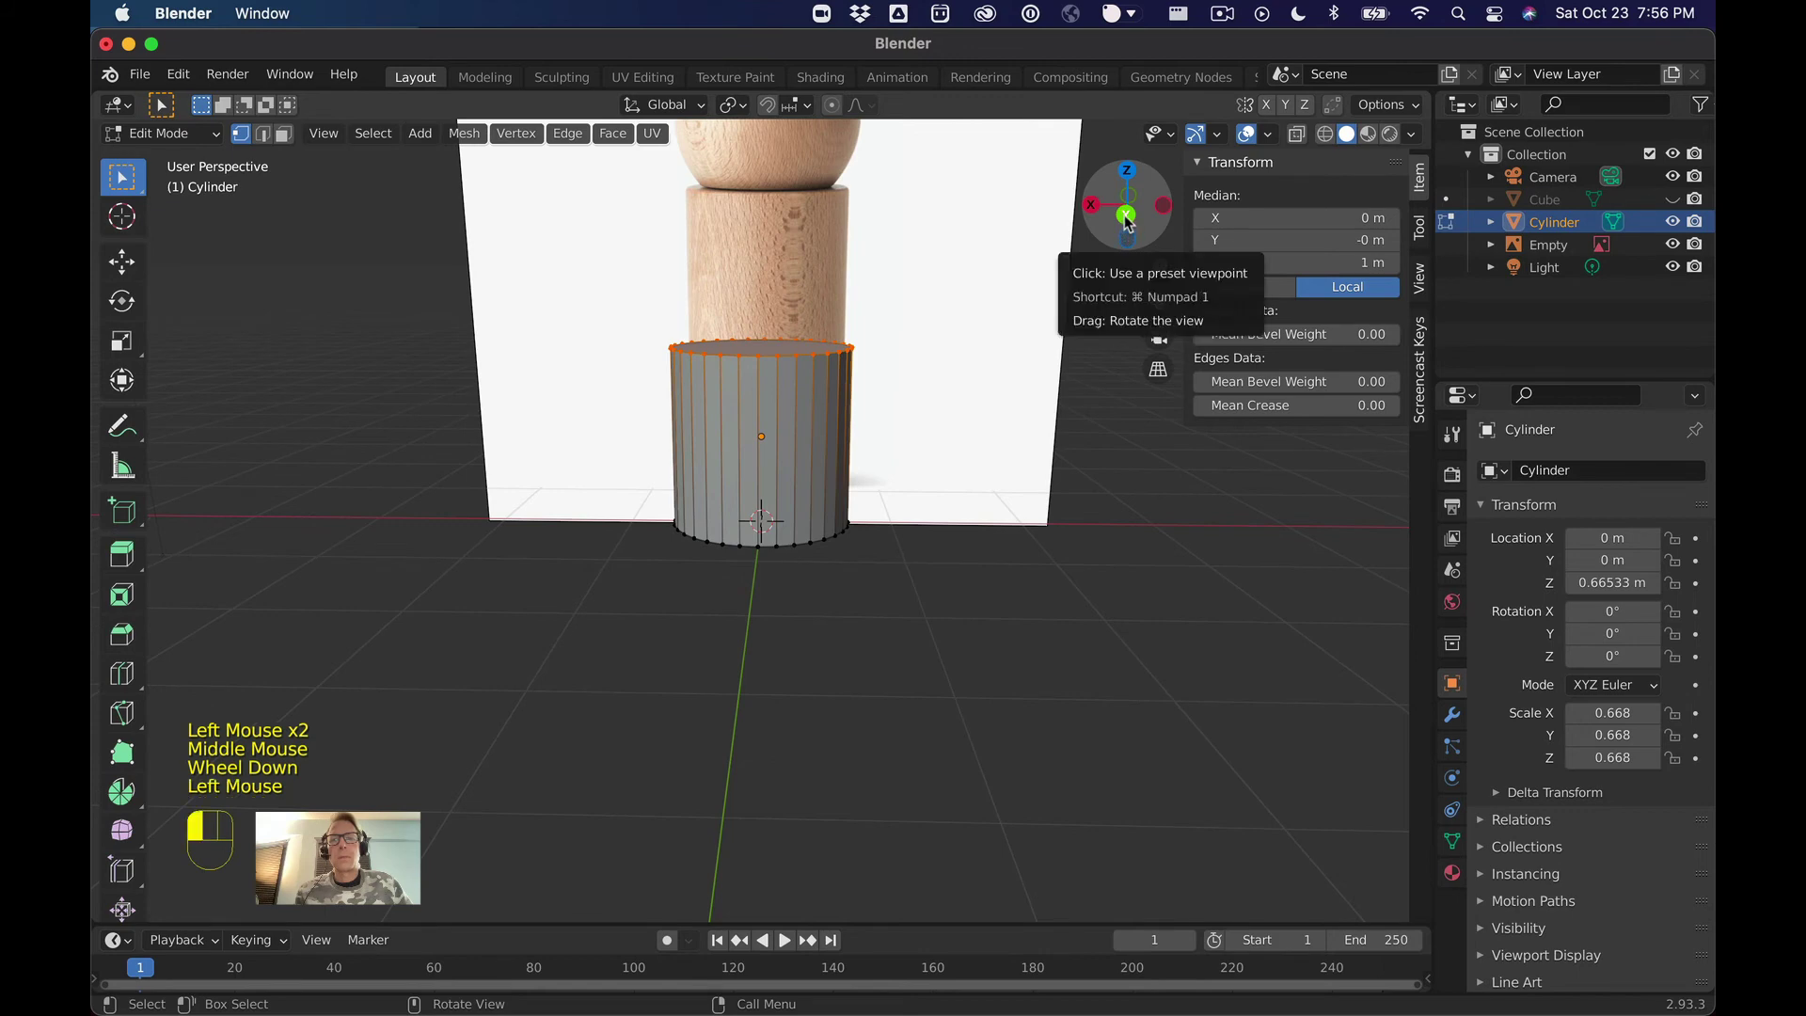
key(e)
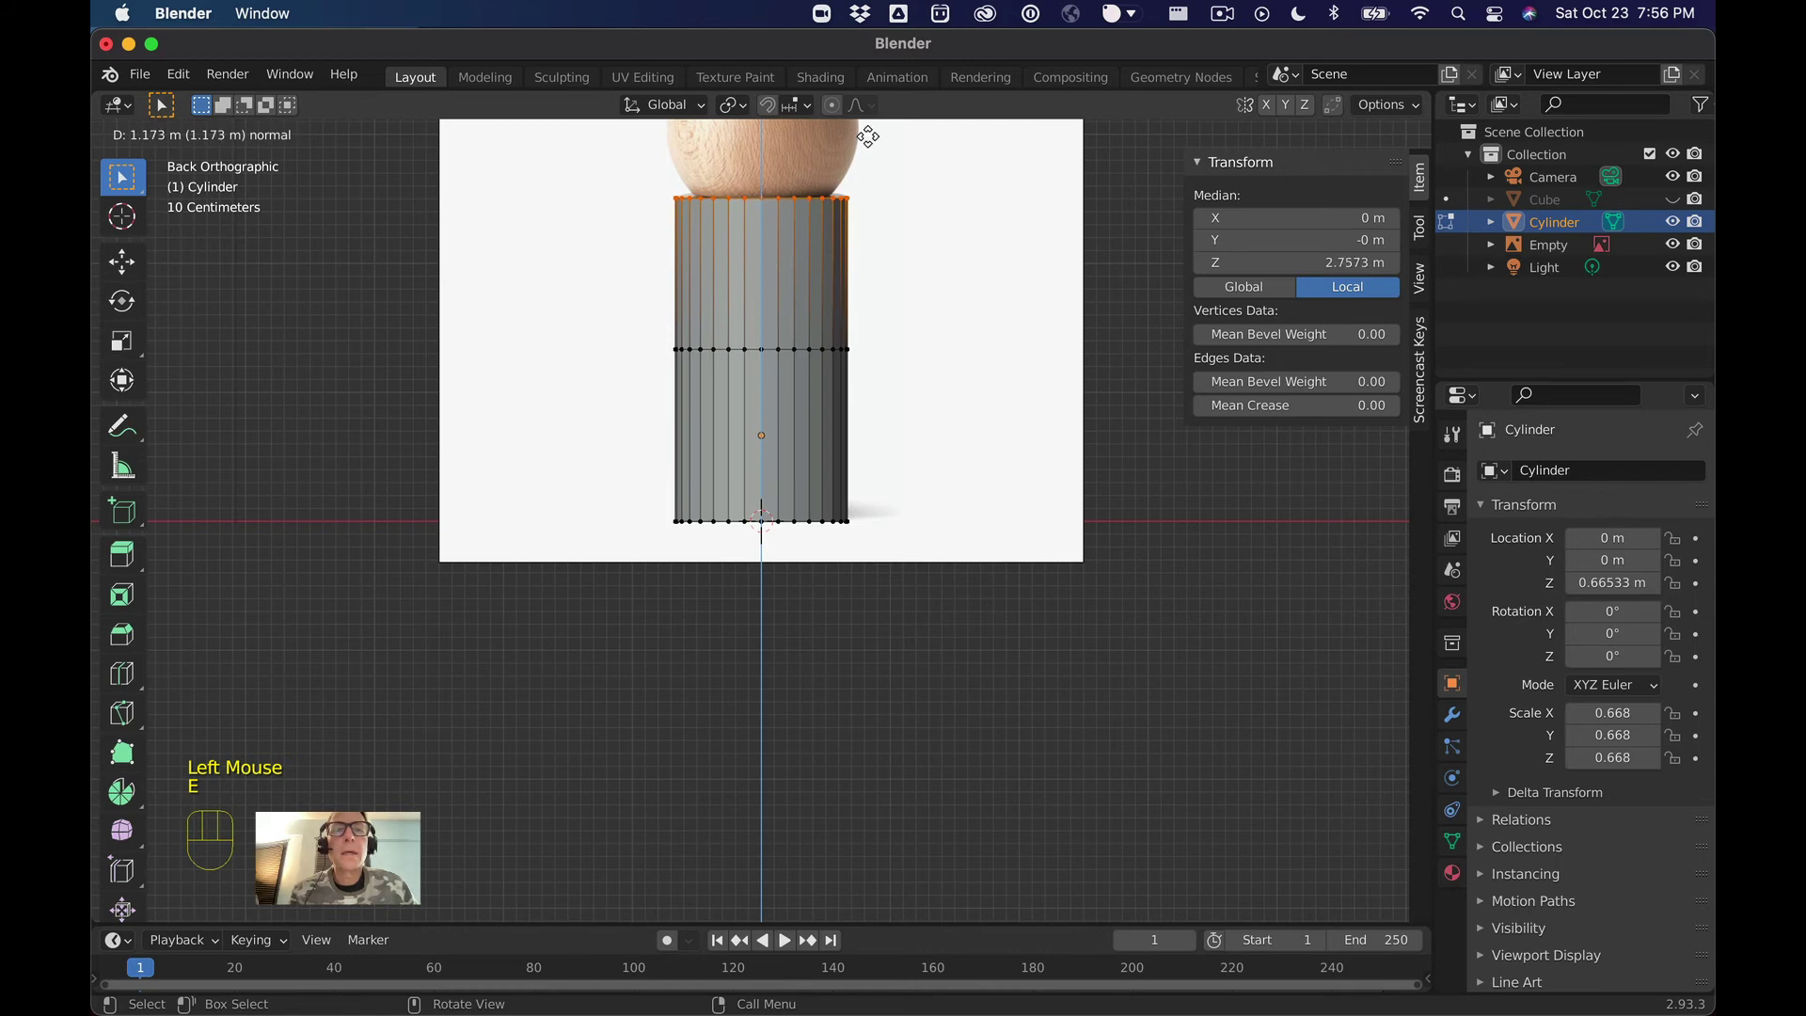
click(868, 140)
middle_drag(887, 177, 900, 267)
scroll(959, 270, down, 1)
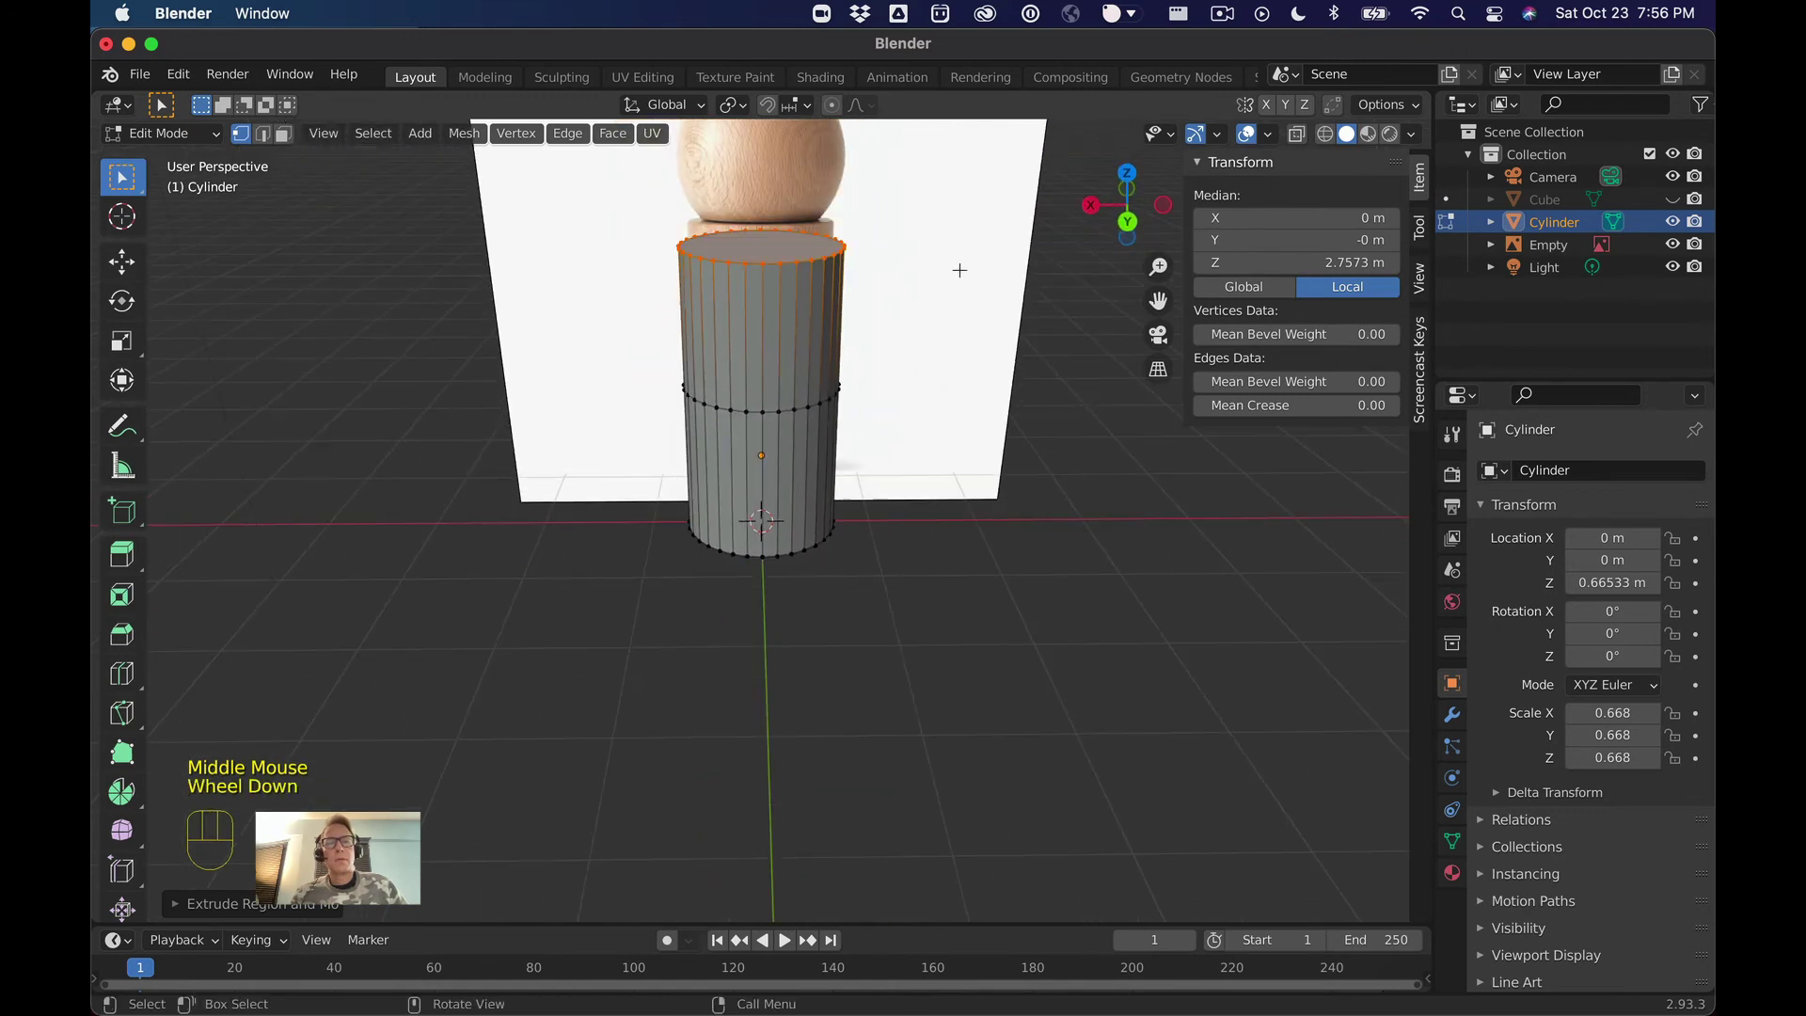
Leave the cylinder's Edit Mode for Object Mode and select the salt-shaker reference image
scroll(959, 270, down, 1)
middle_drag(920, 403, 722, 395)
middle_drag(987, 420, 379, 323)
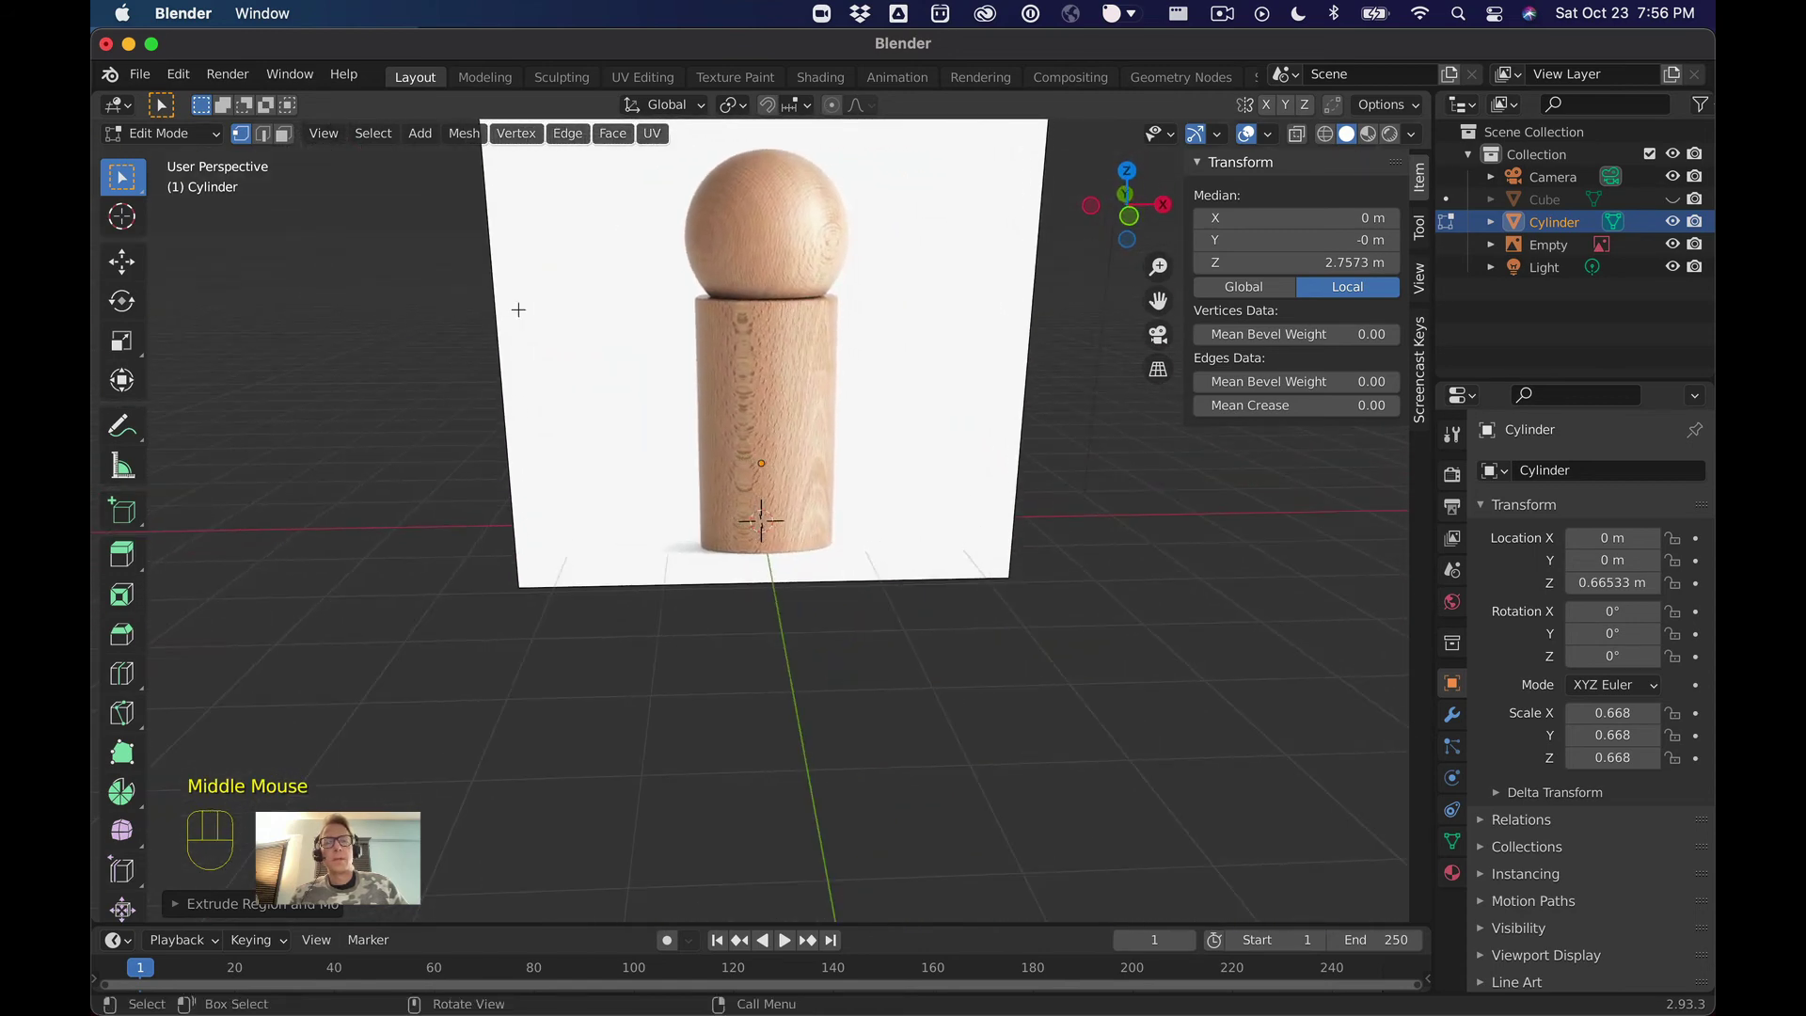
click(520, 310)
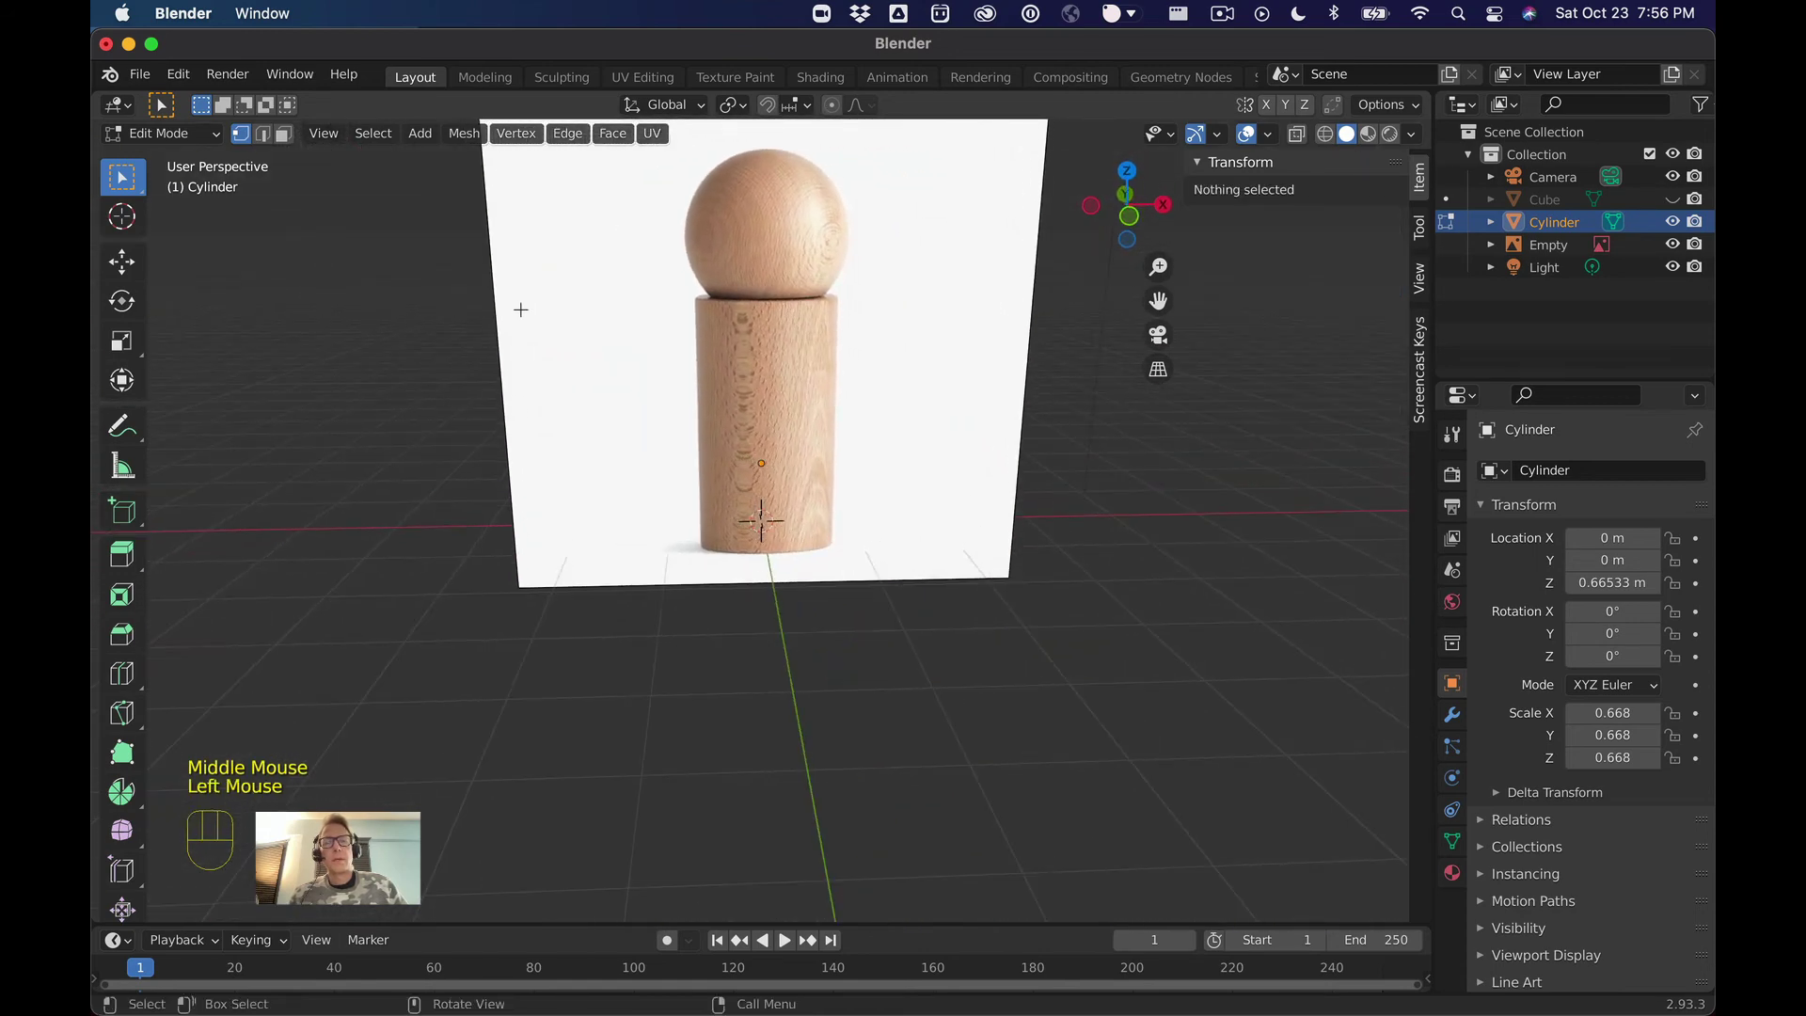
double_click(1535, 247)
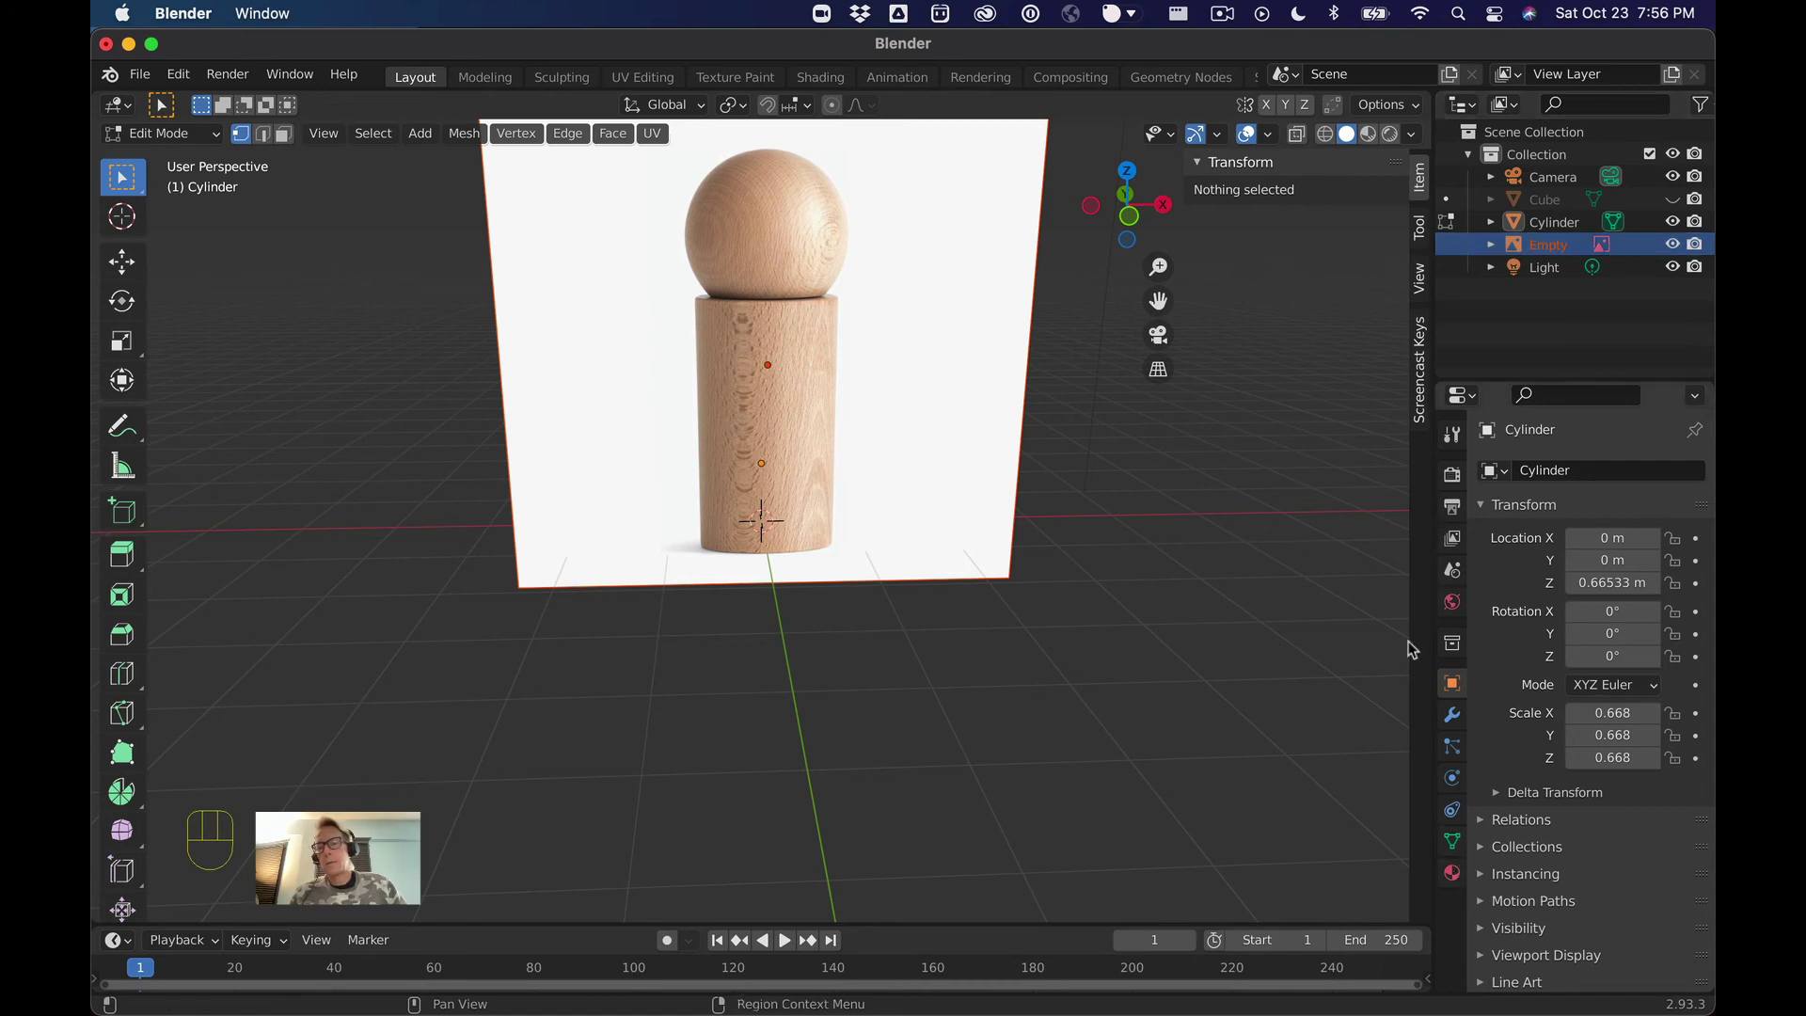
click(1159, 559)
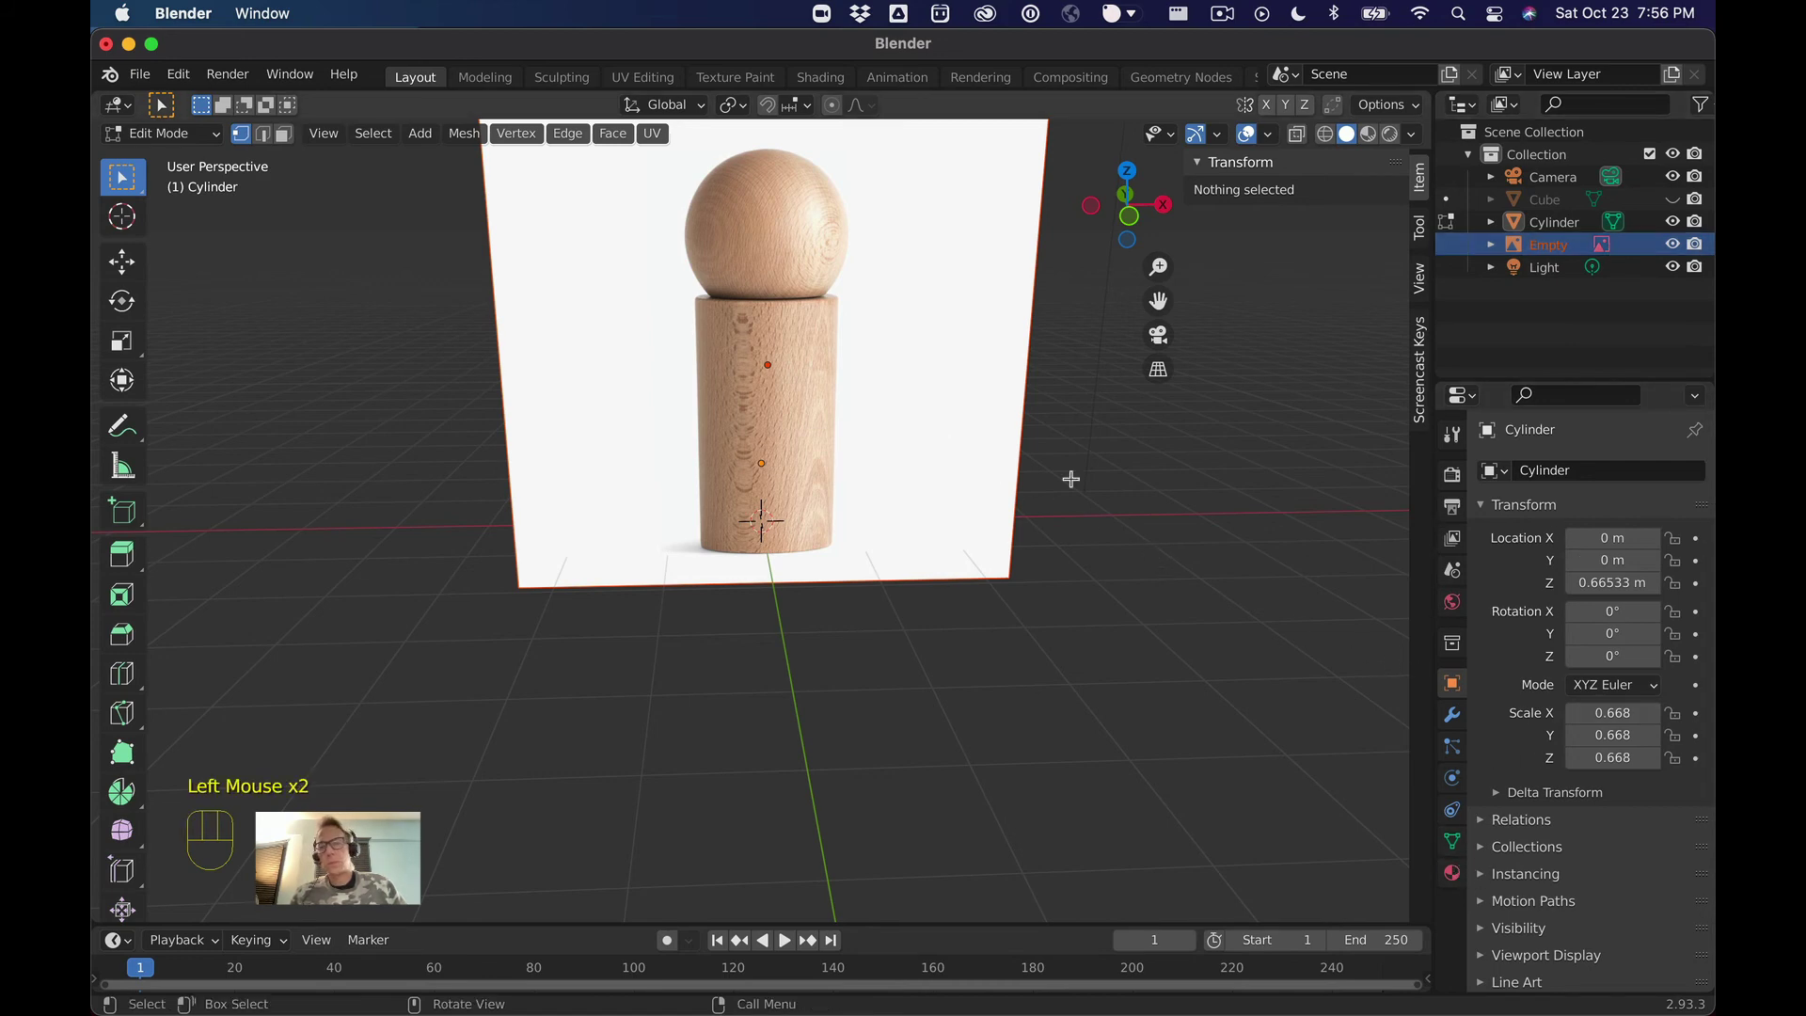
key(Tab)
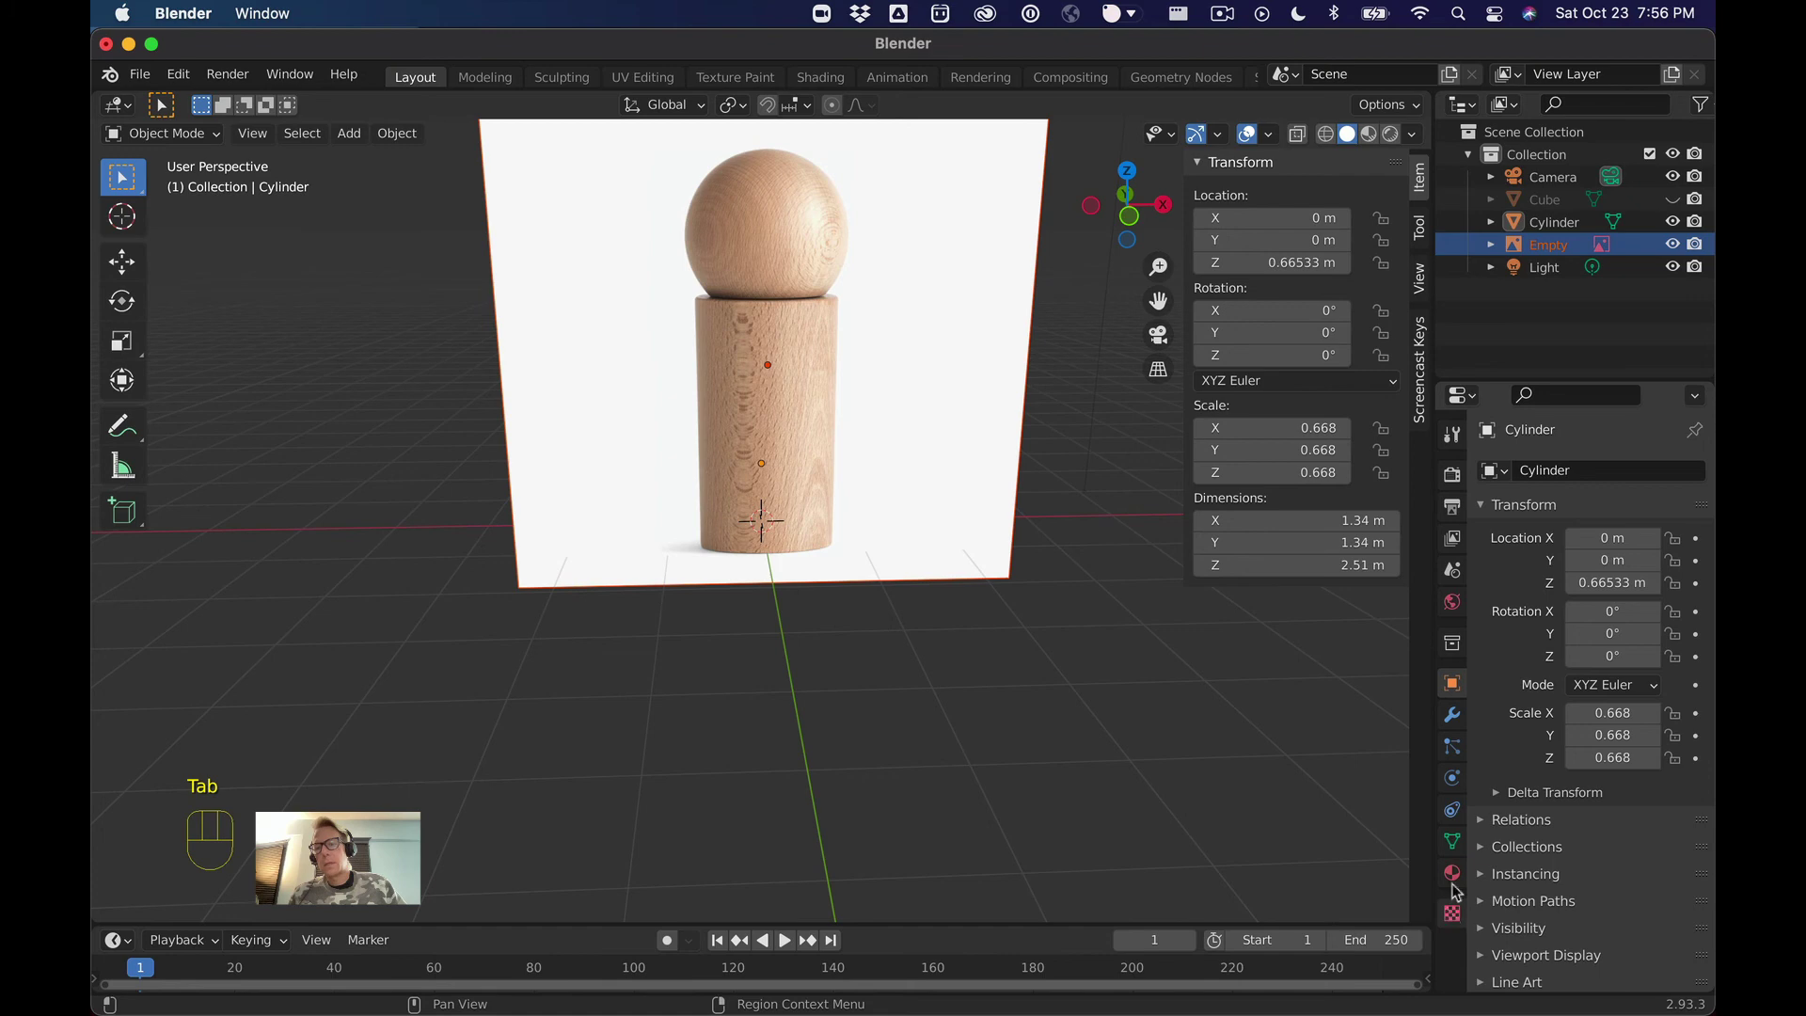
click(968, 423)
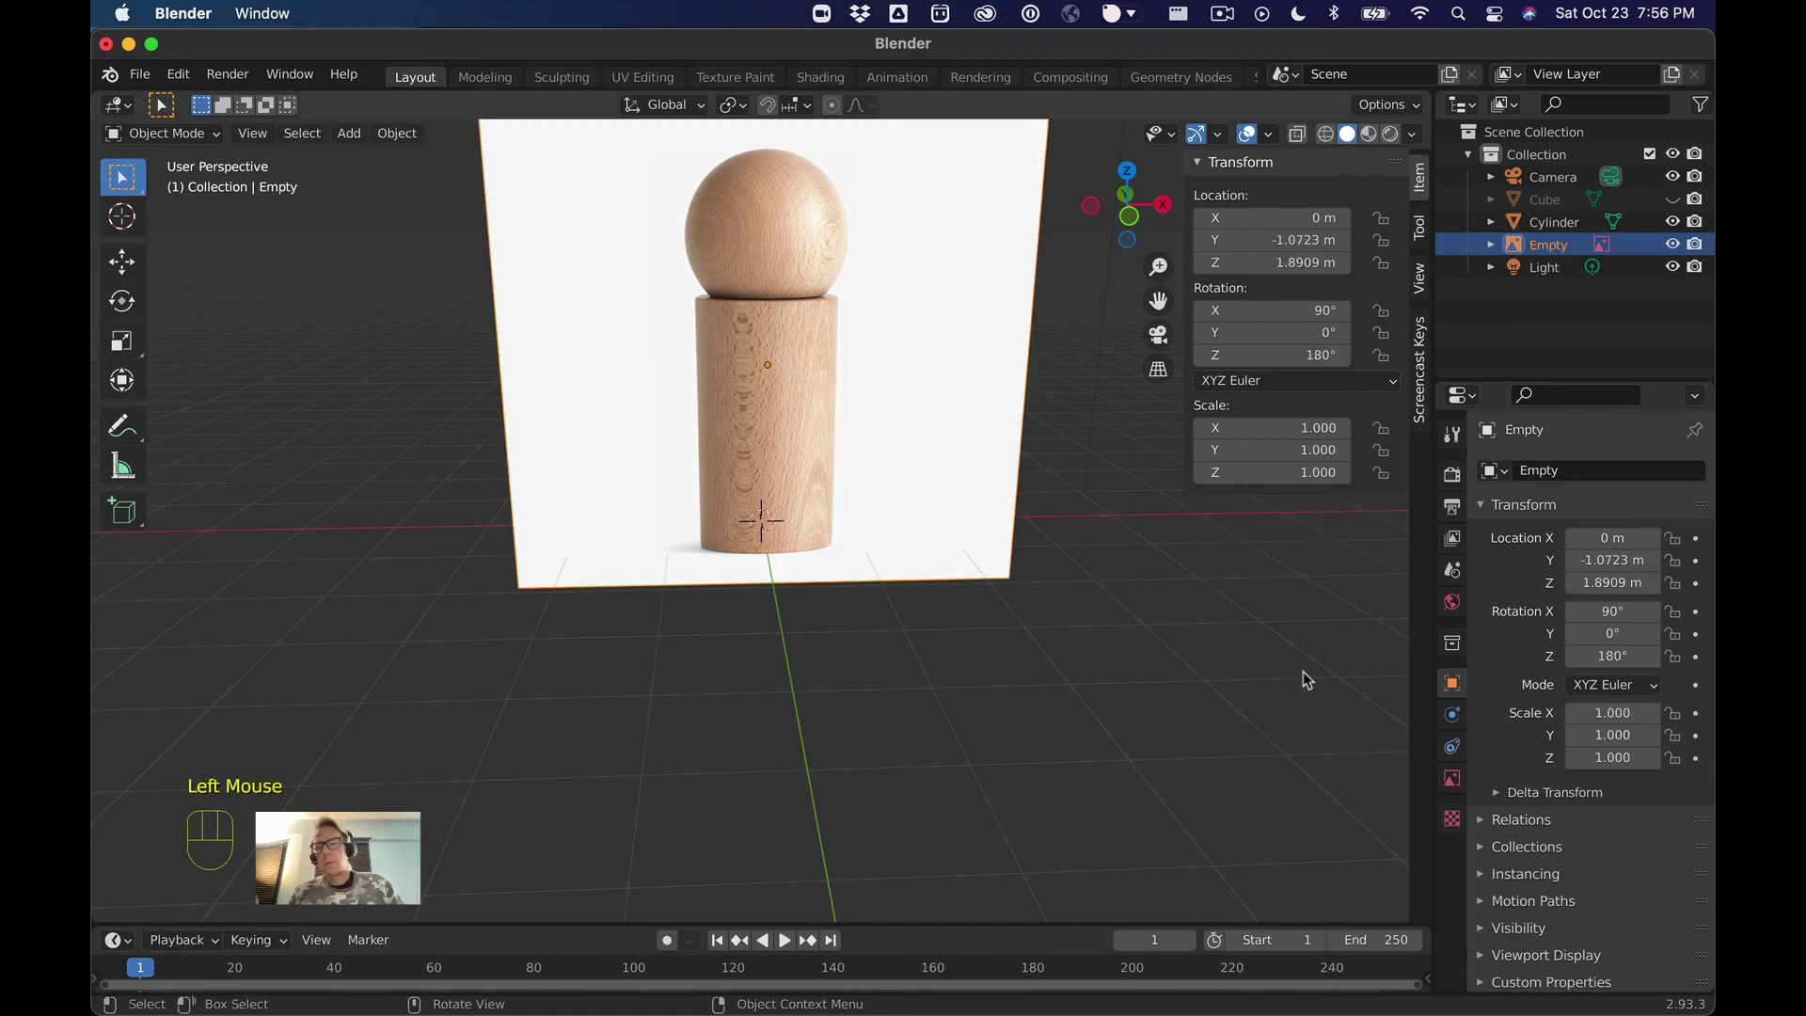
Enable opacity on the reference image and lower it to about 0.407 so the cylinder shows through it
click(1459, 785)
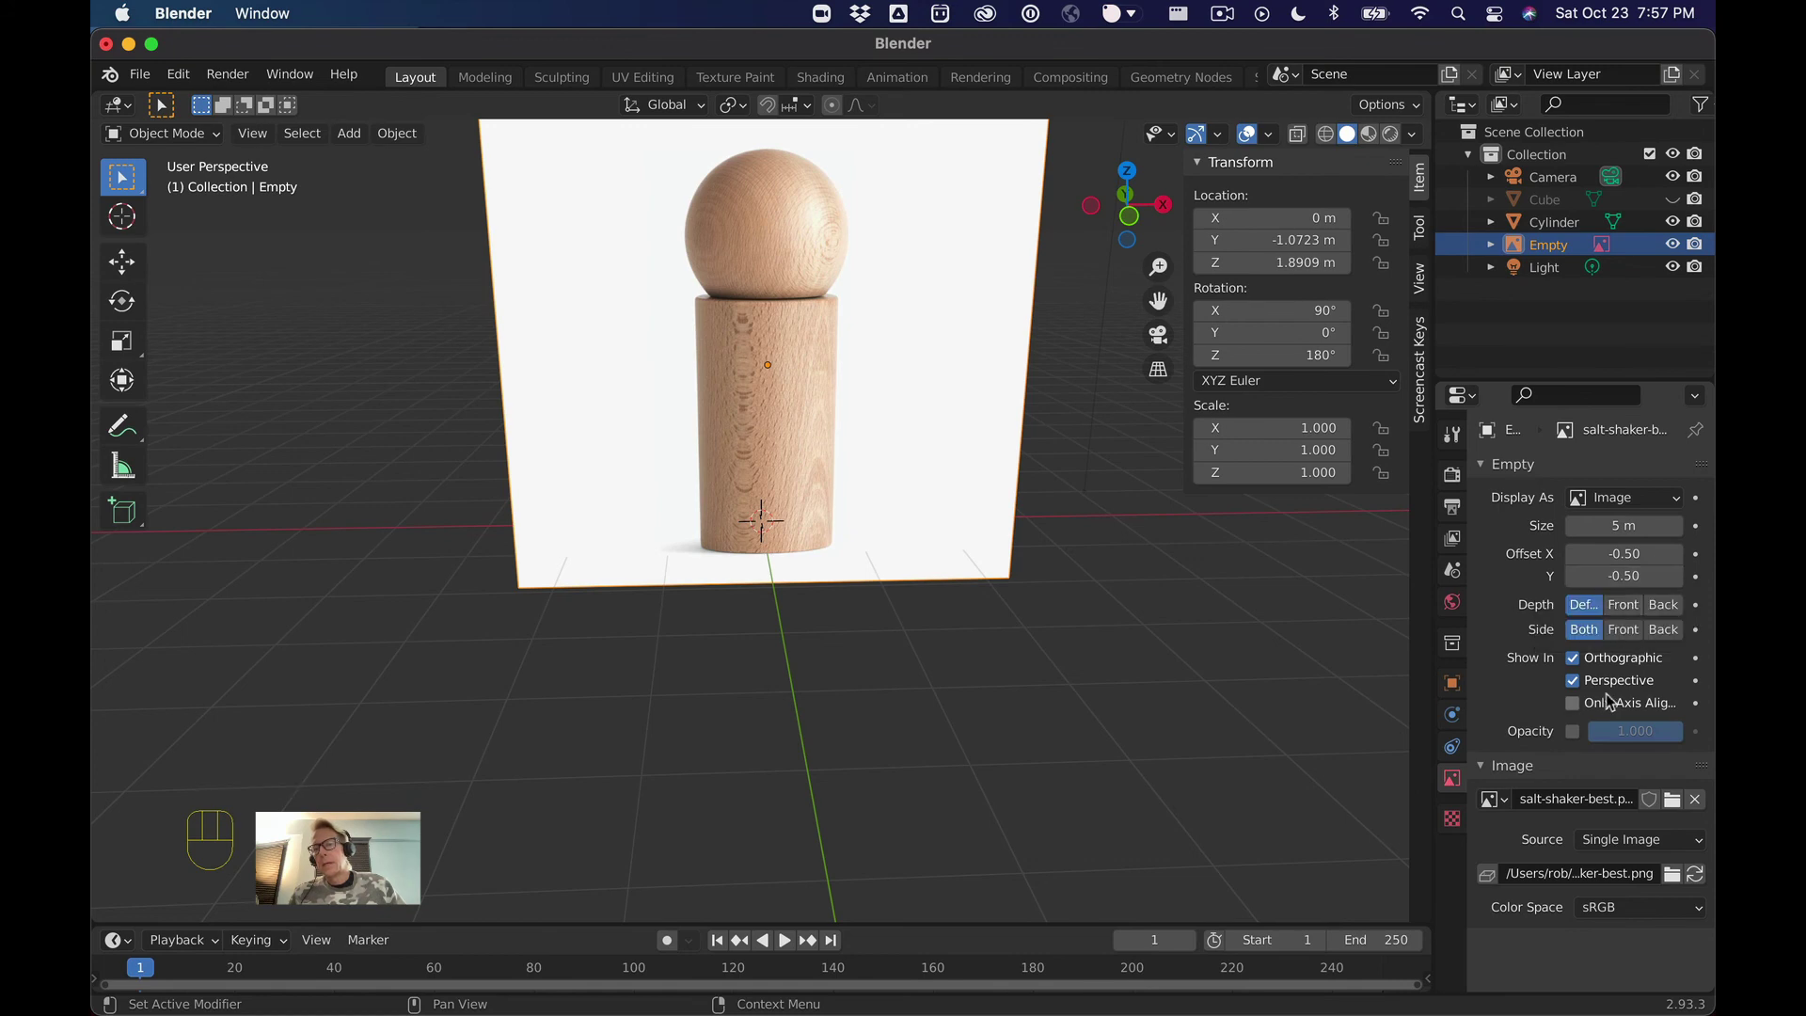
click(1573, 732)
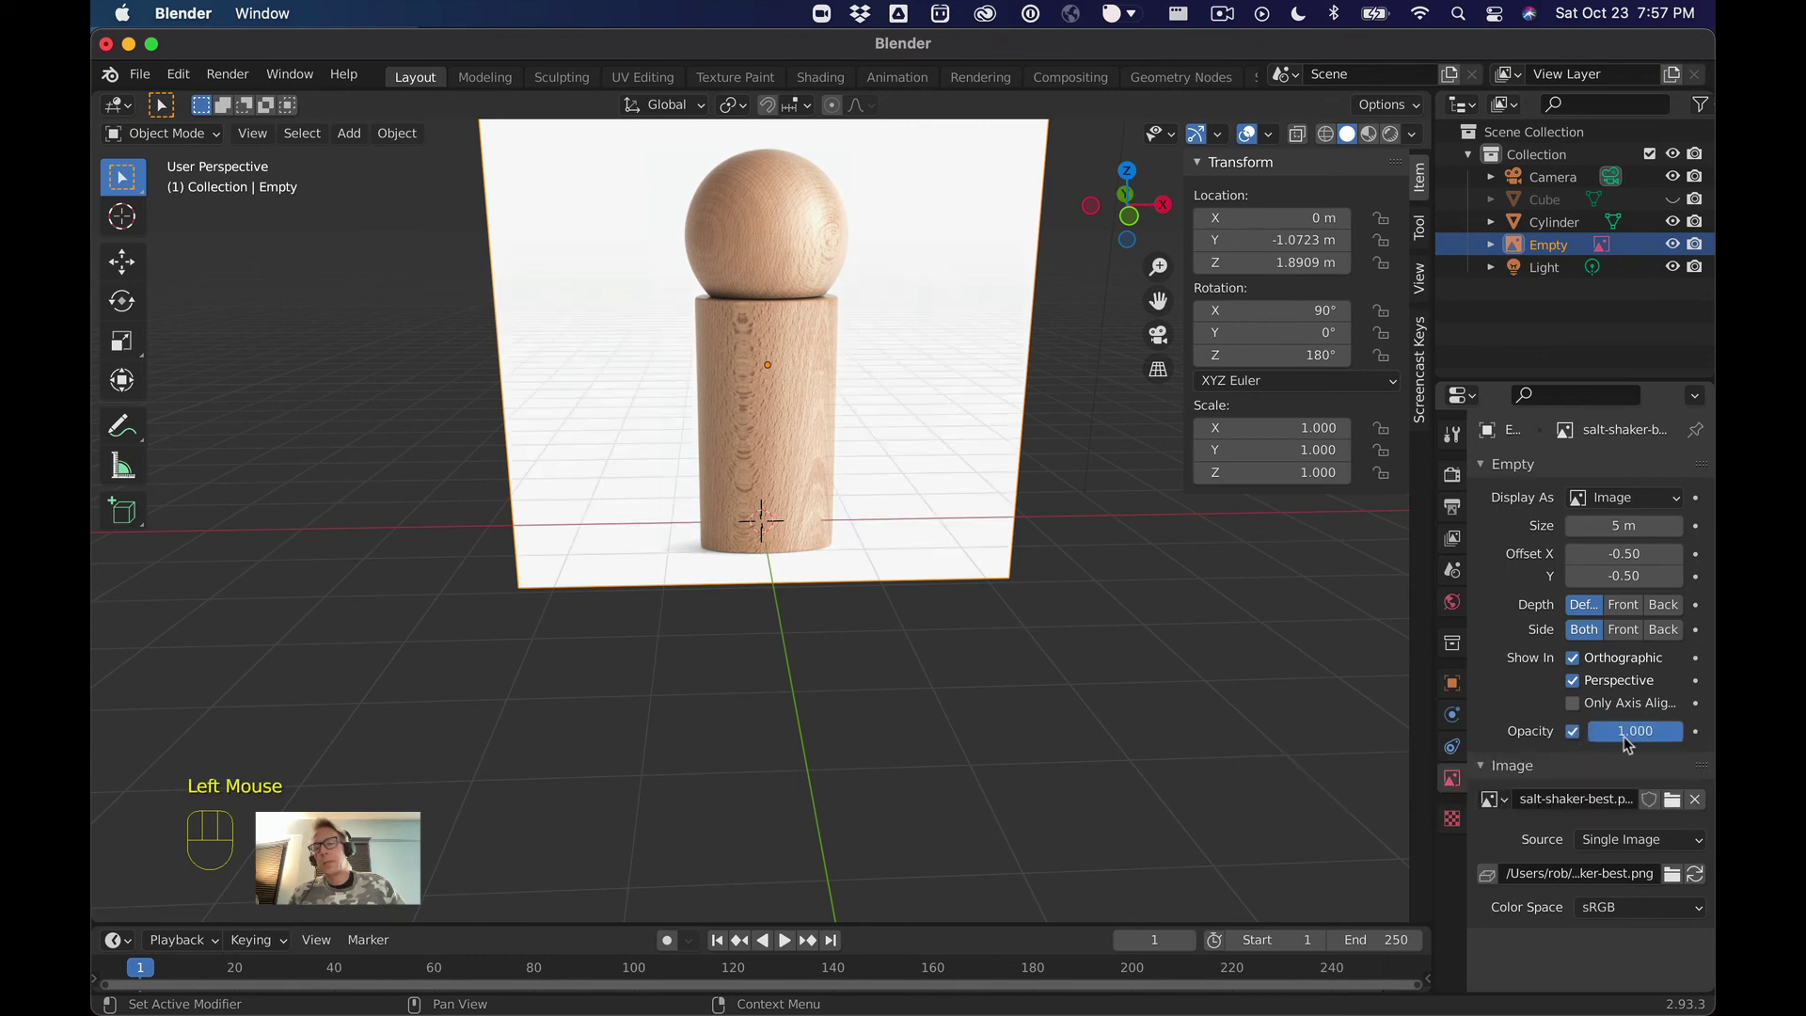
drag(1648, 744, 1609, 731)
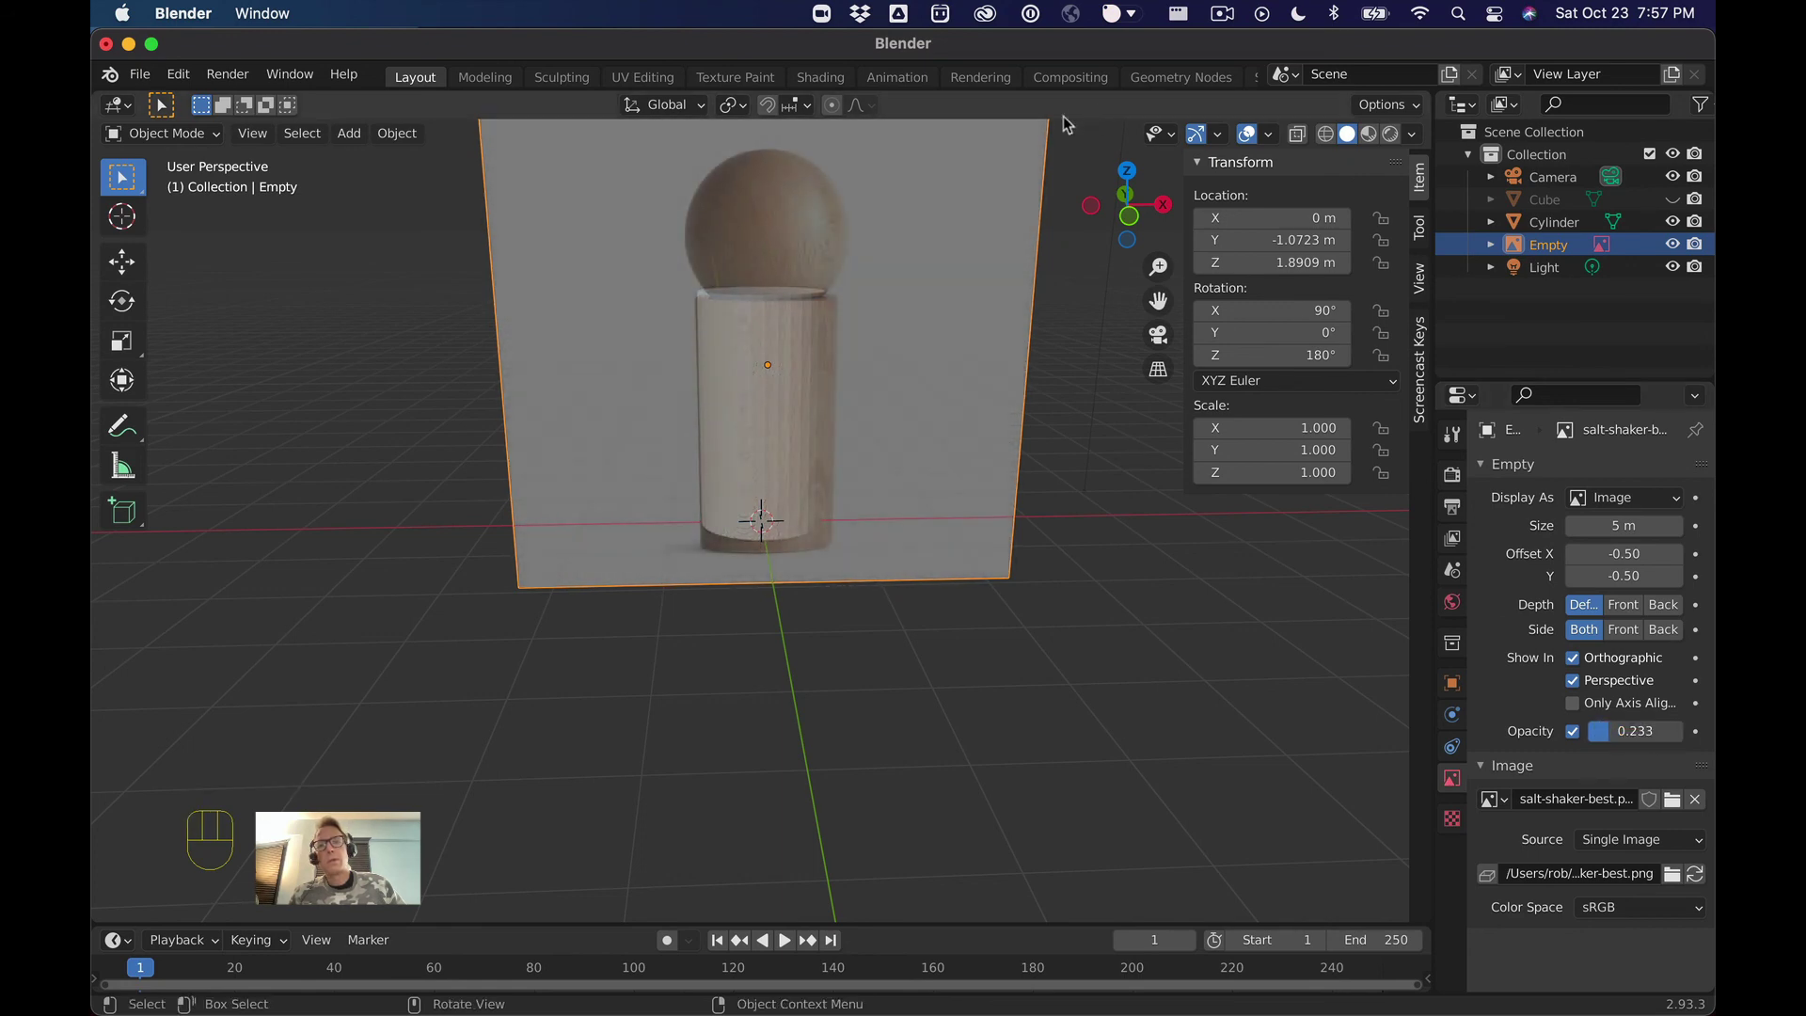
click(1120, 230)
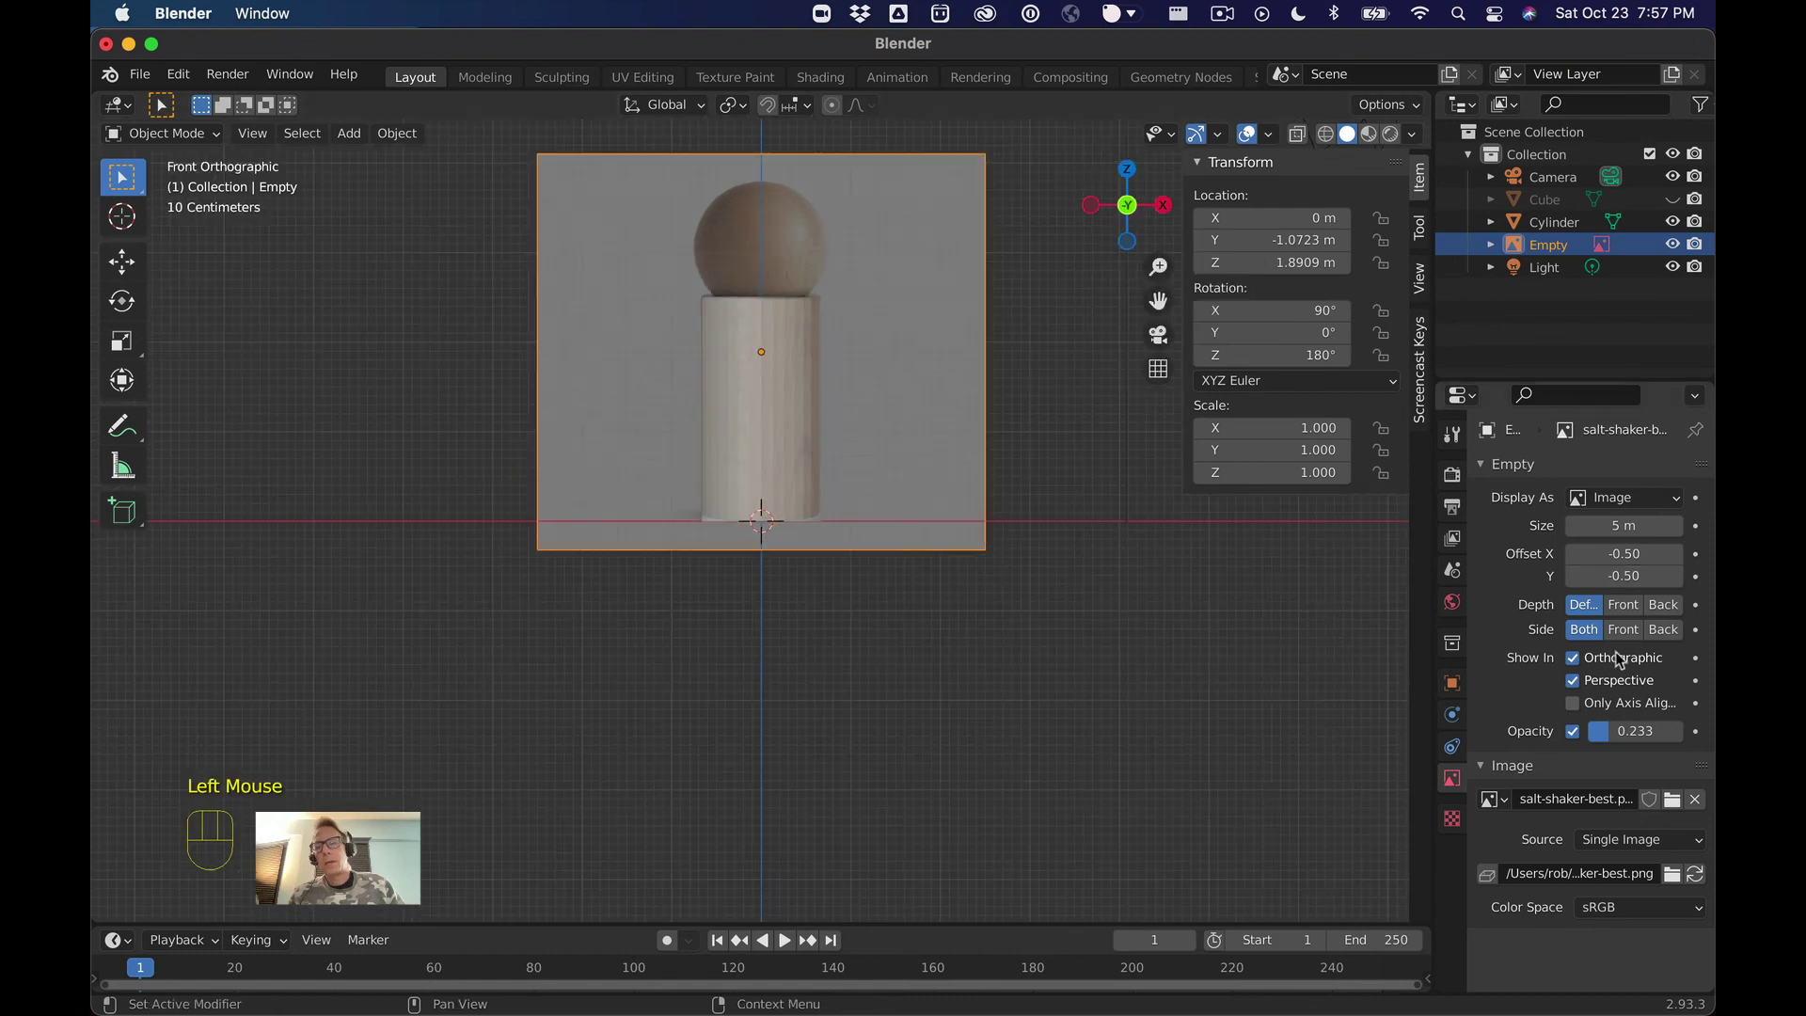
drag(1614, 734, 1629, 734)
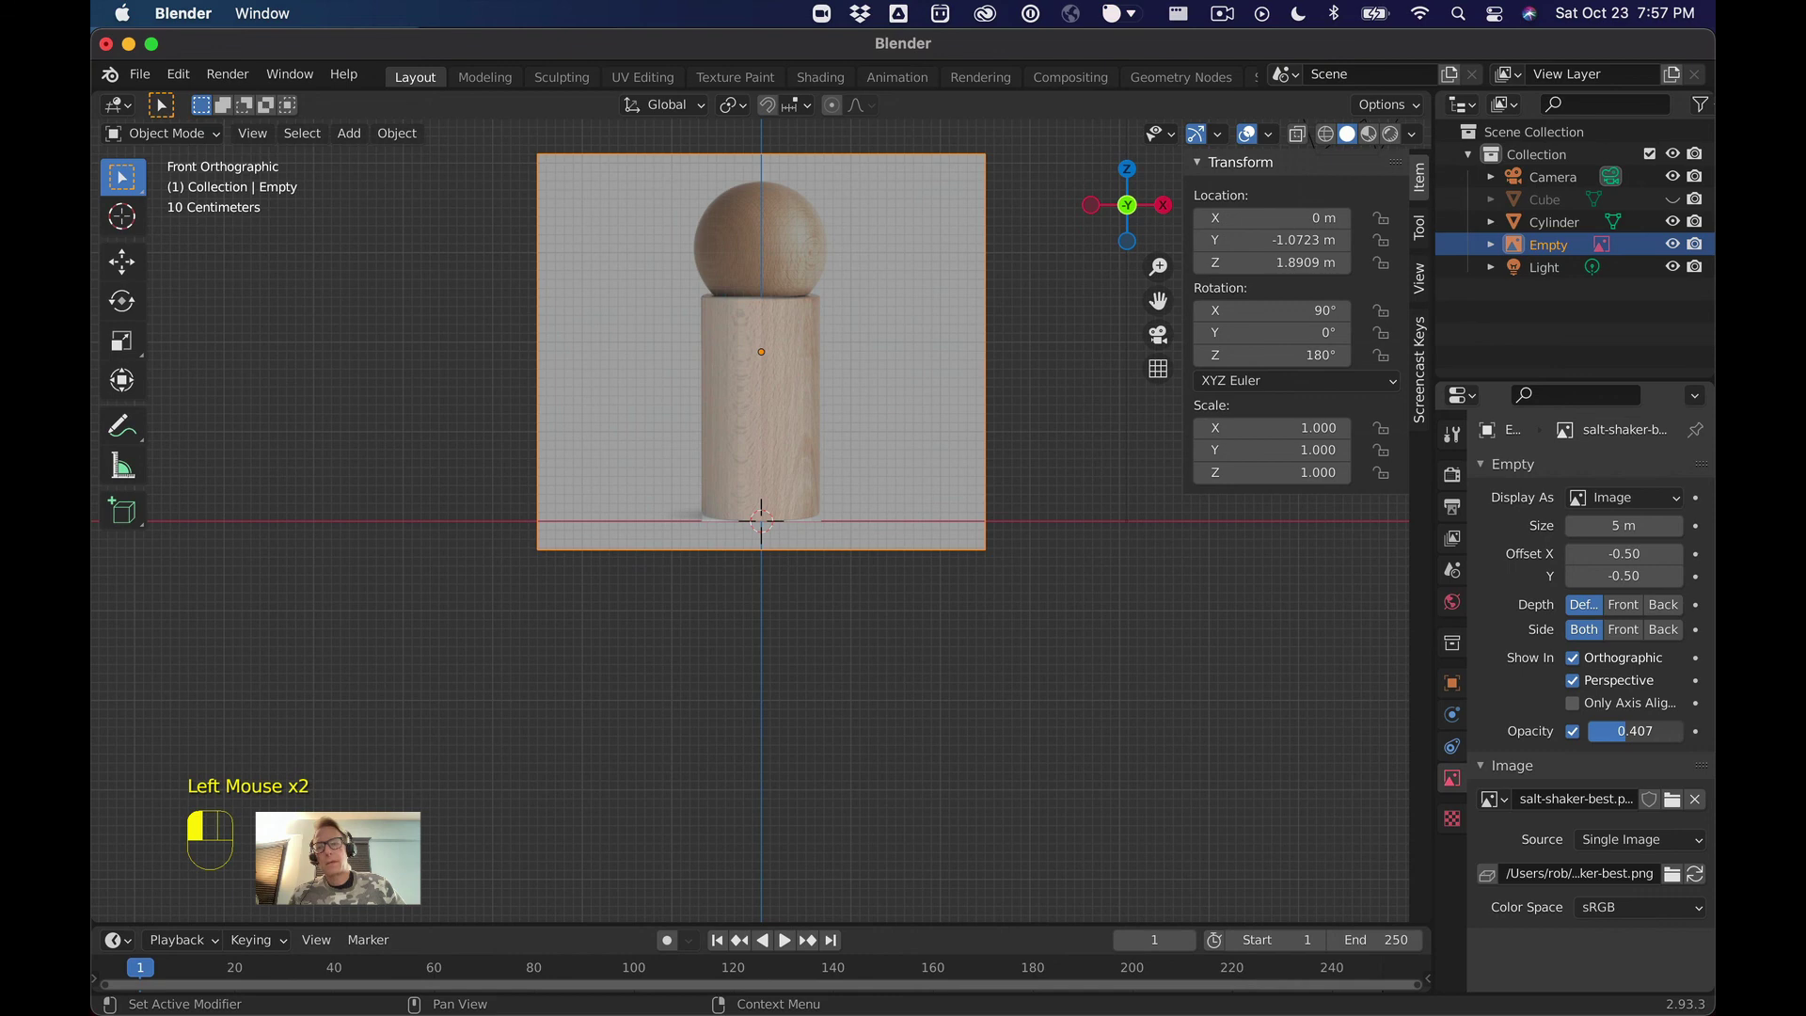
drag(1629, 734, 1629, 734)
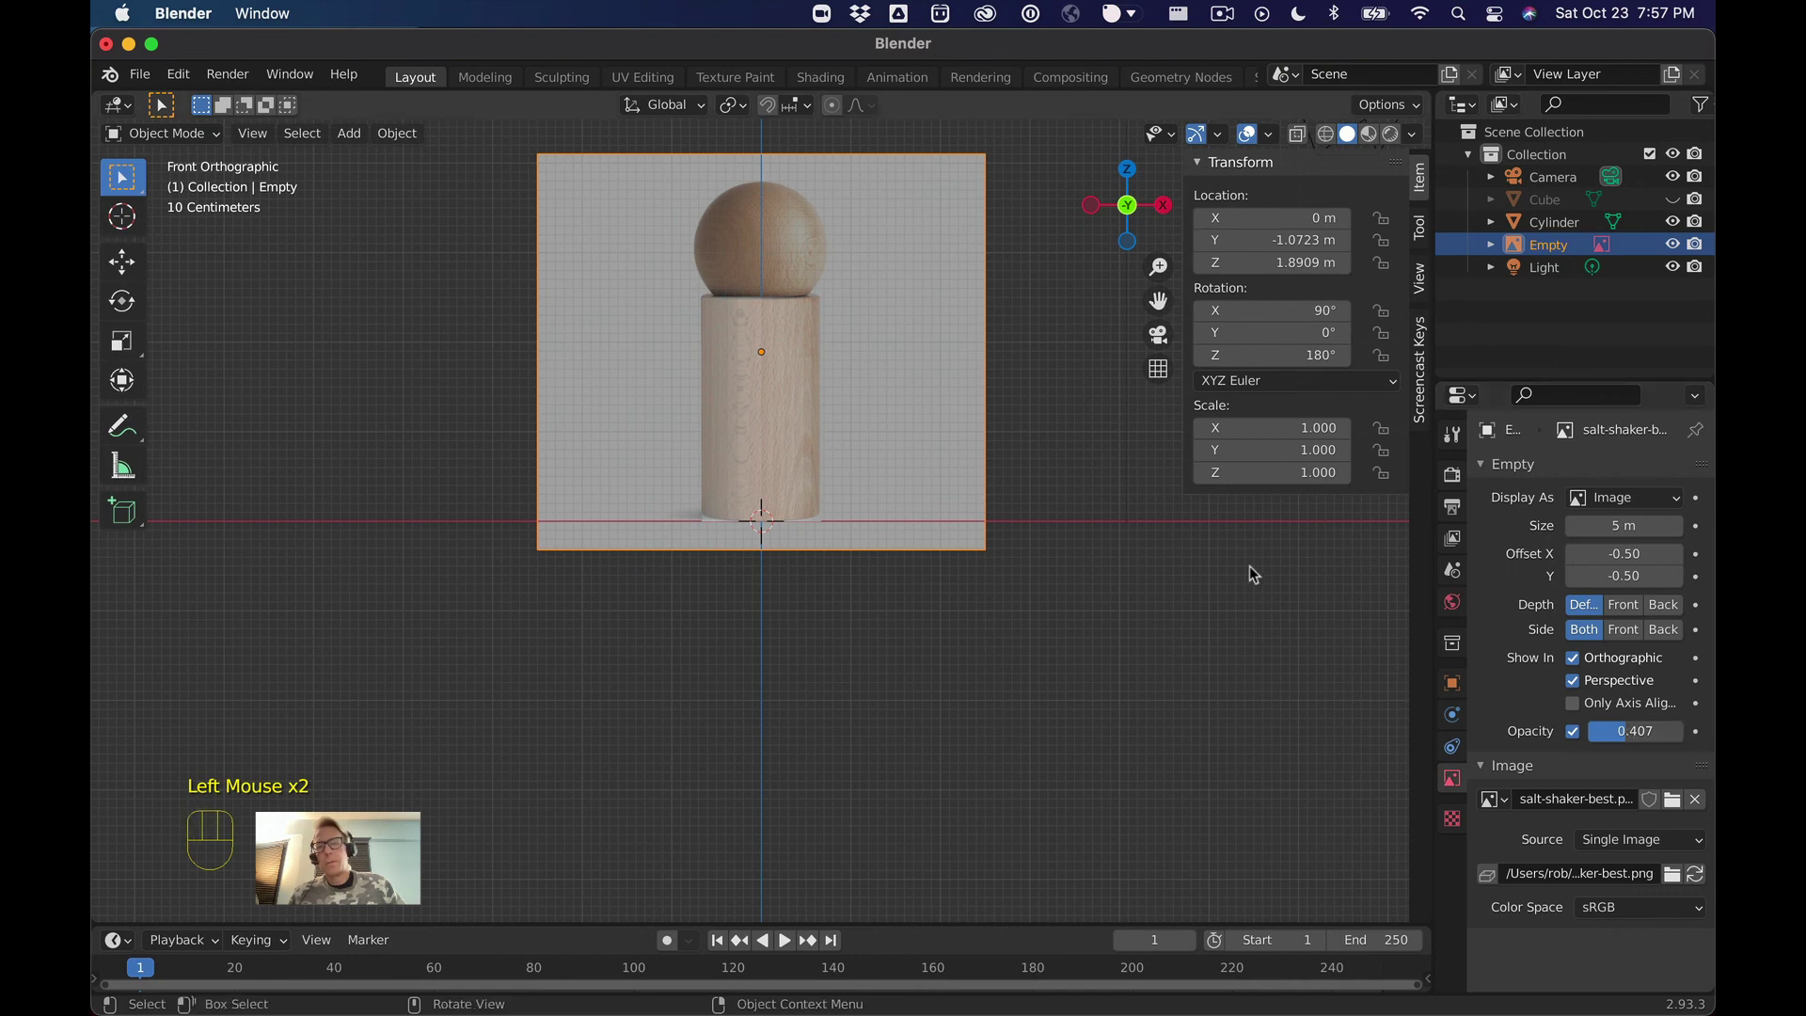
Examine how the cylinder lines up with the semi-transparent reference image in perspective and in the front and back orthographic views
click(1131, 481)
scroll(1072, 437, up, 2)
middle_drag(1077, 439, 1141, 476)
scroll(1116, 471, up, 3)
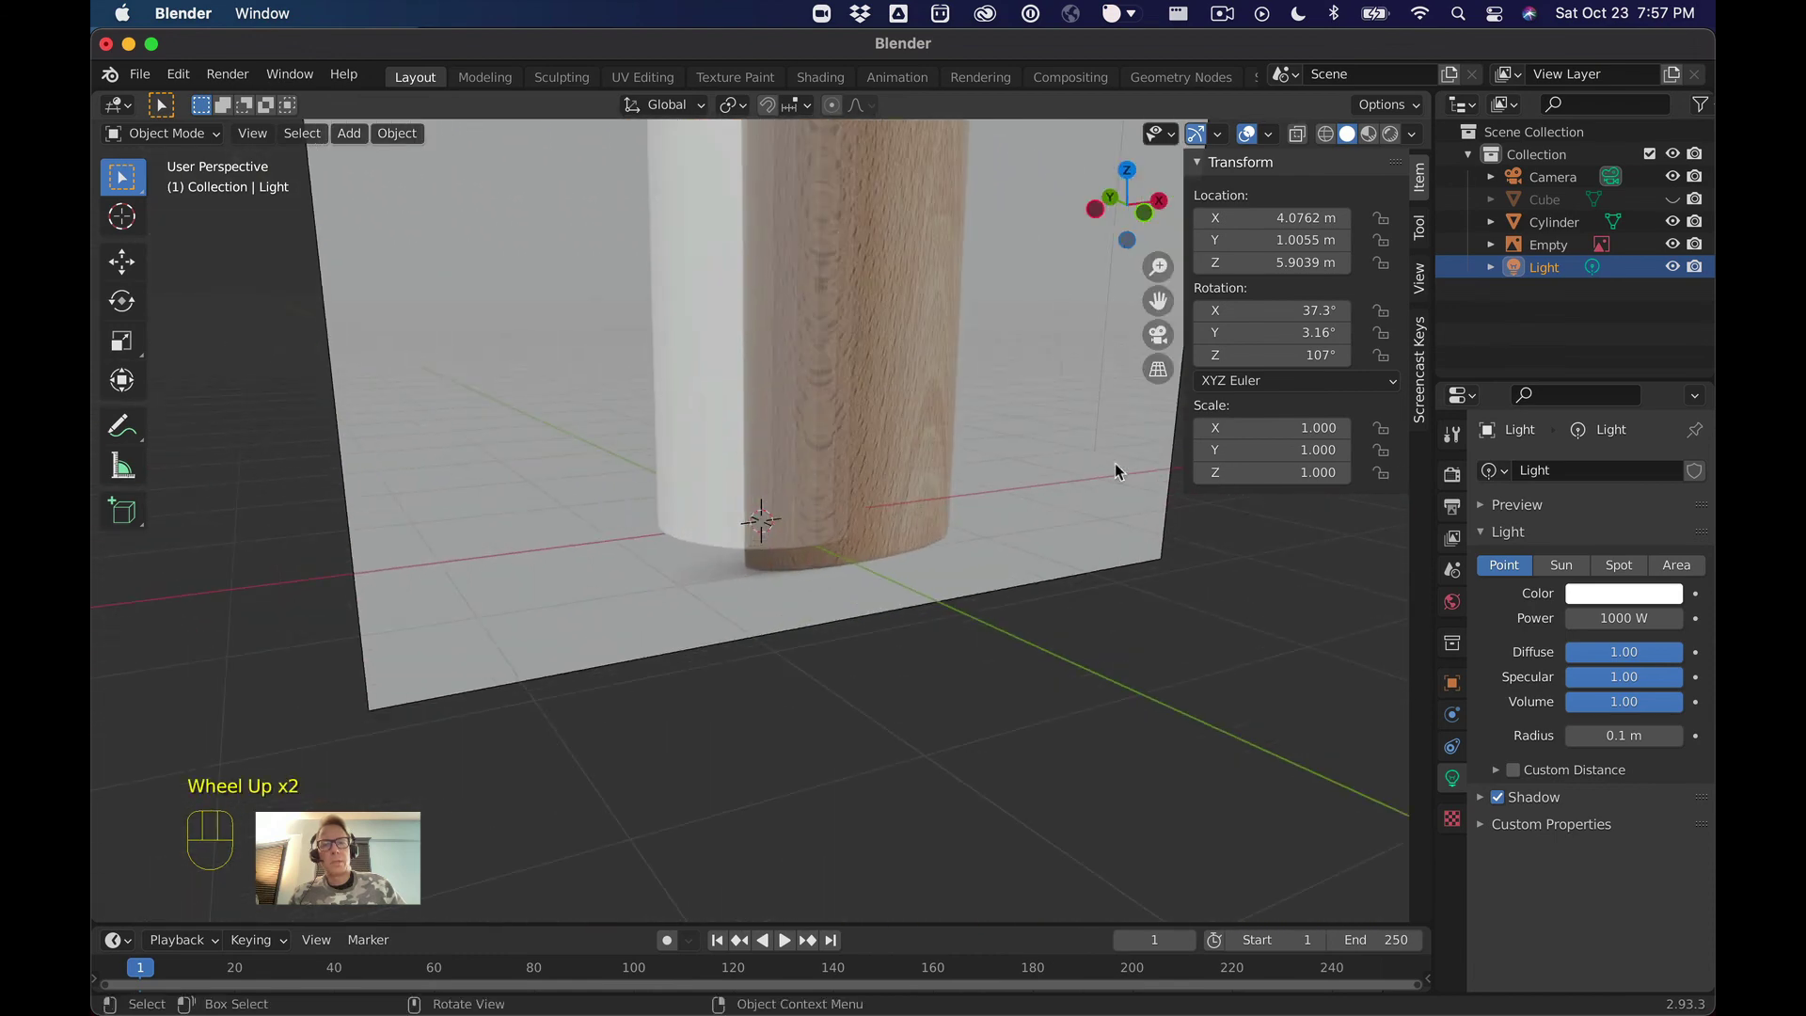
scroll(1116, 470, down, 4)
middle_drag(1070, 418, 853, 220)
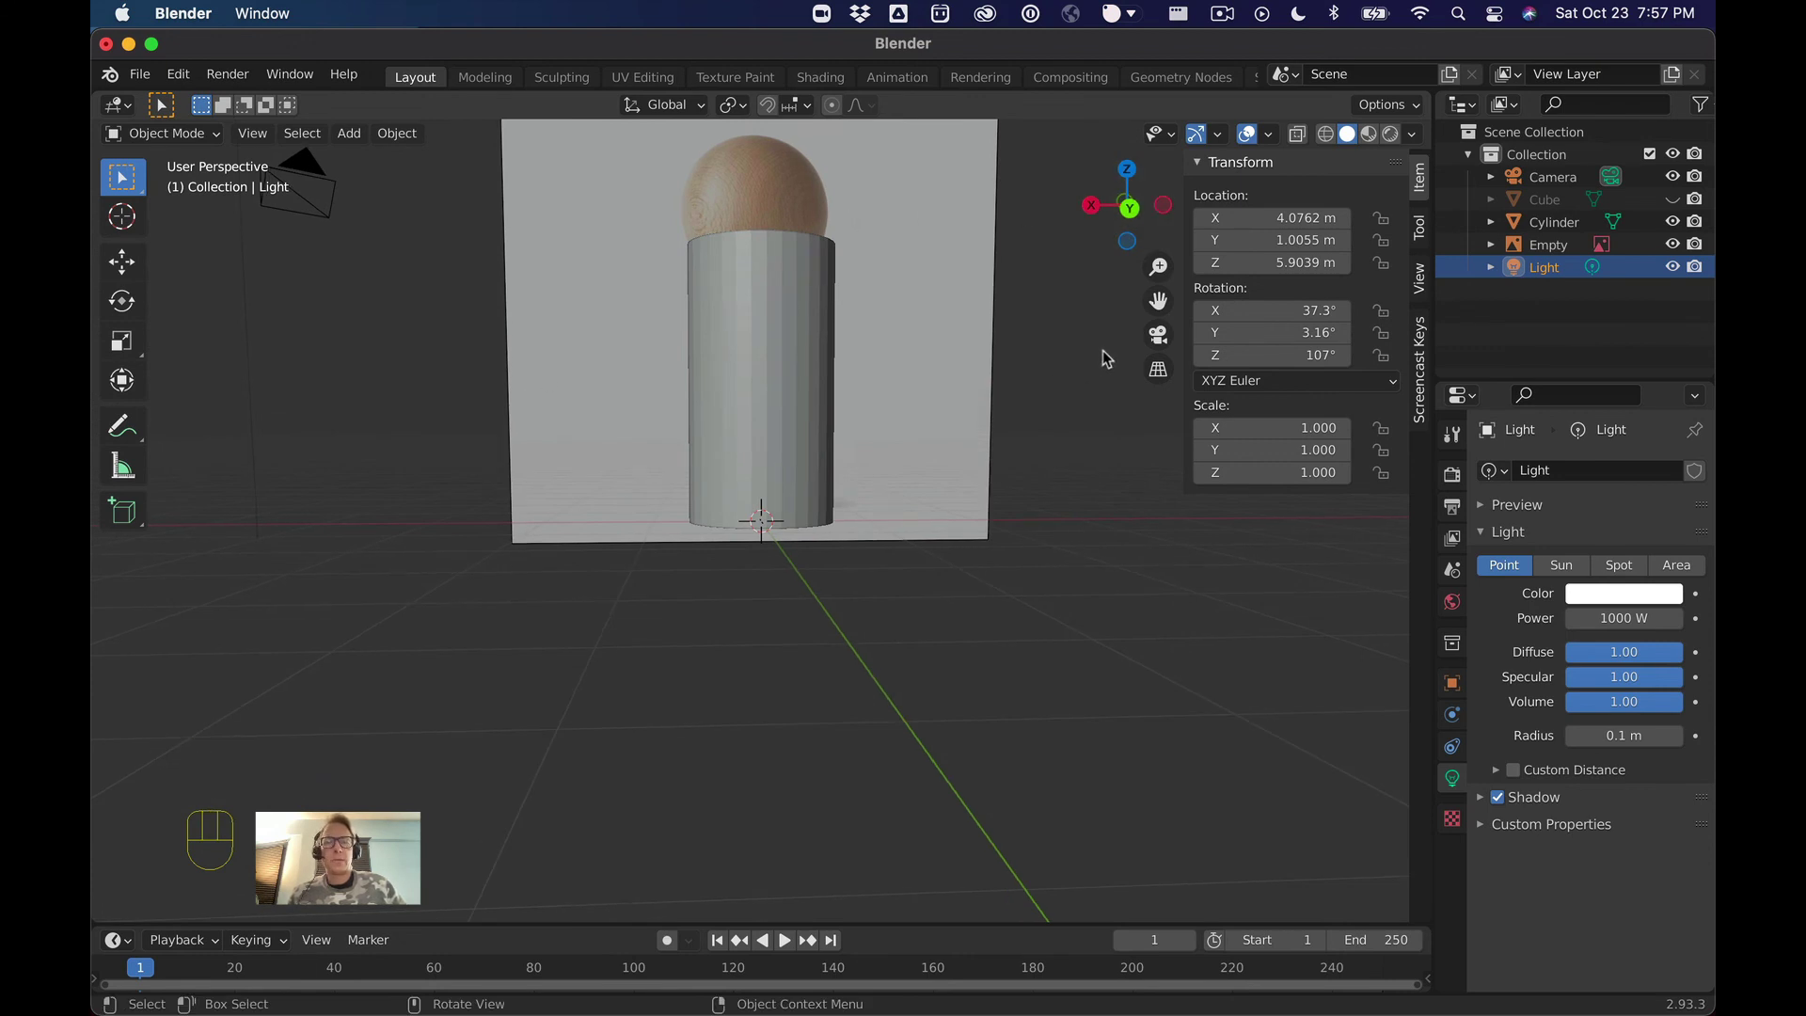
click(1128, 206)
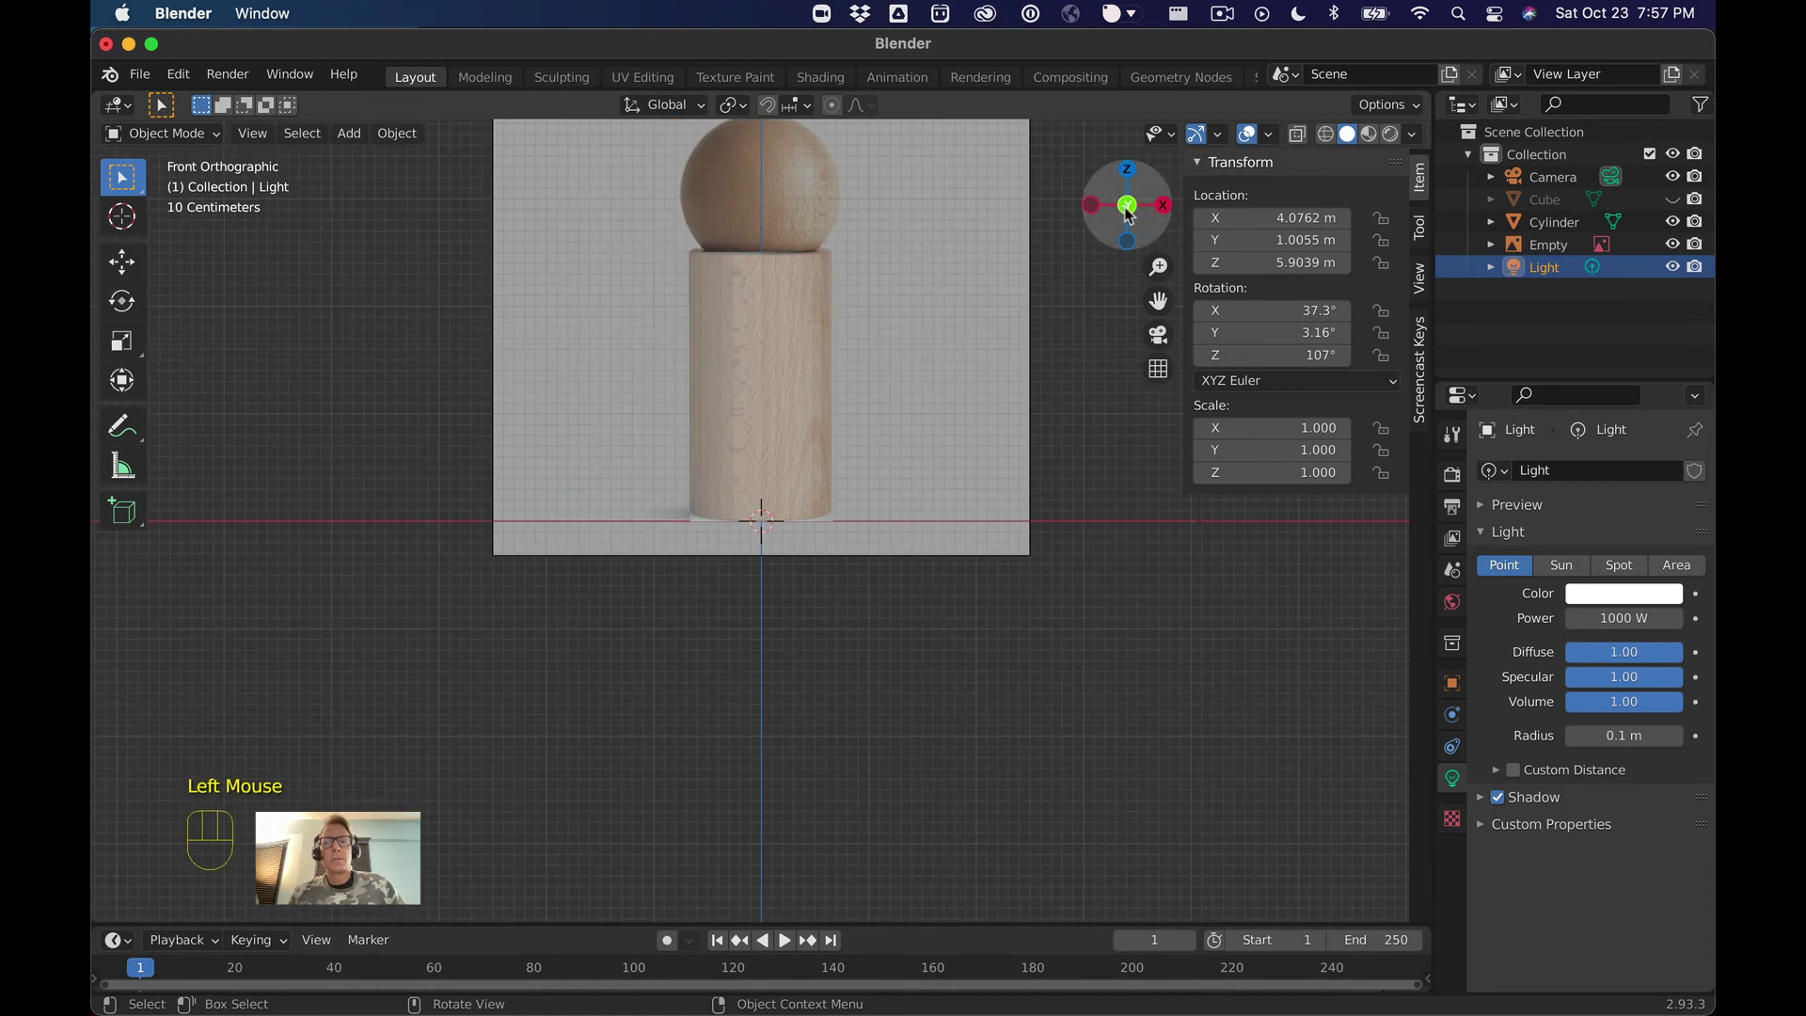
click(1129, 209)
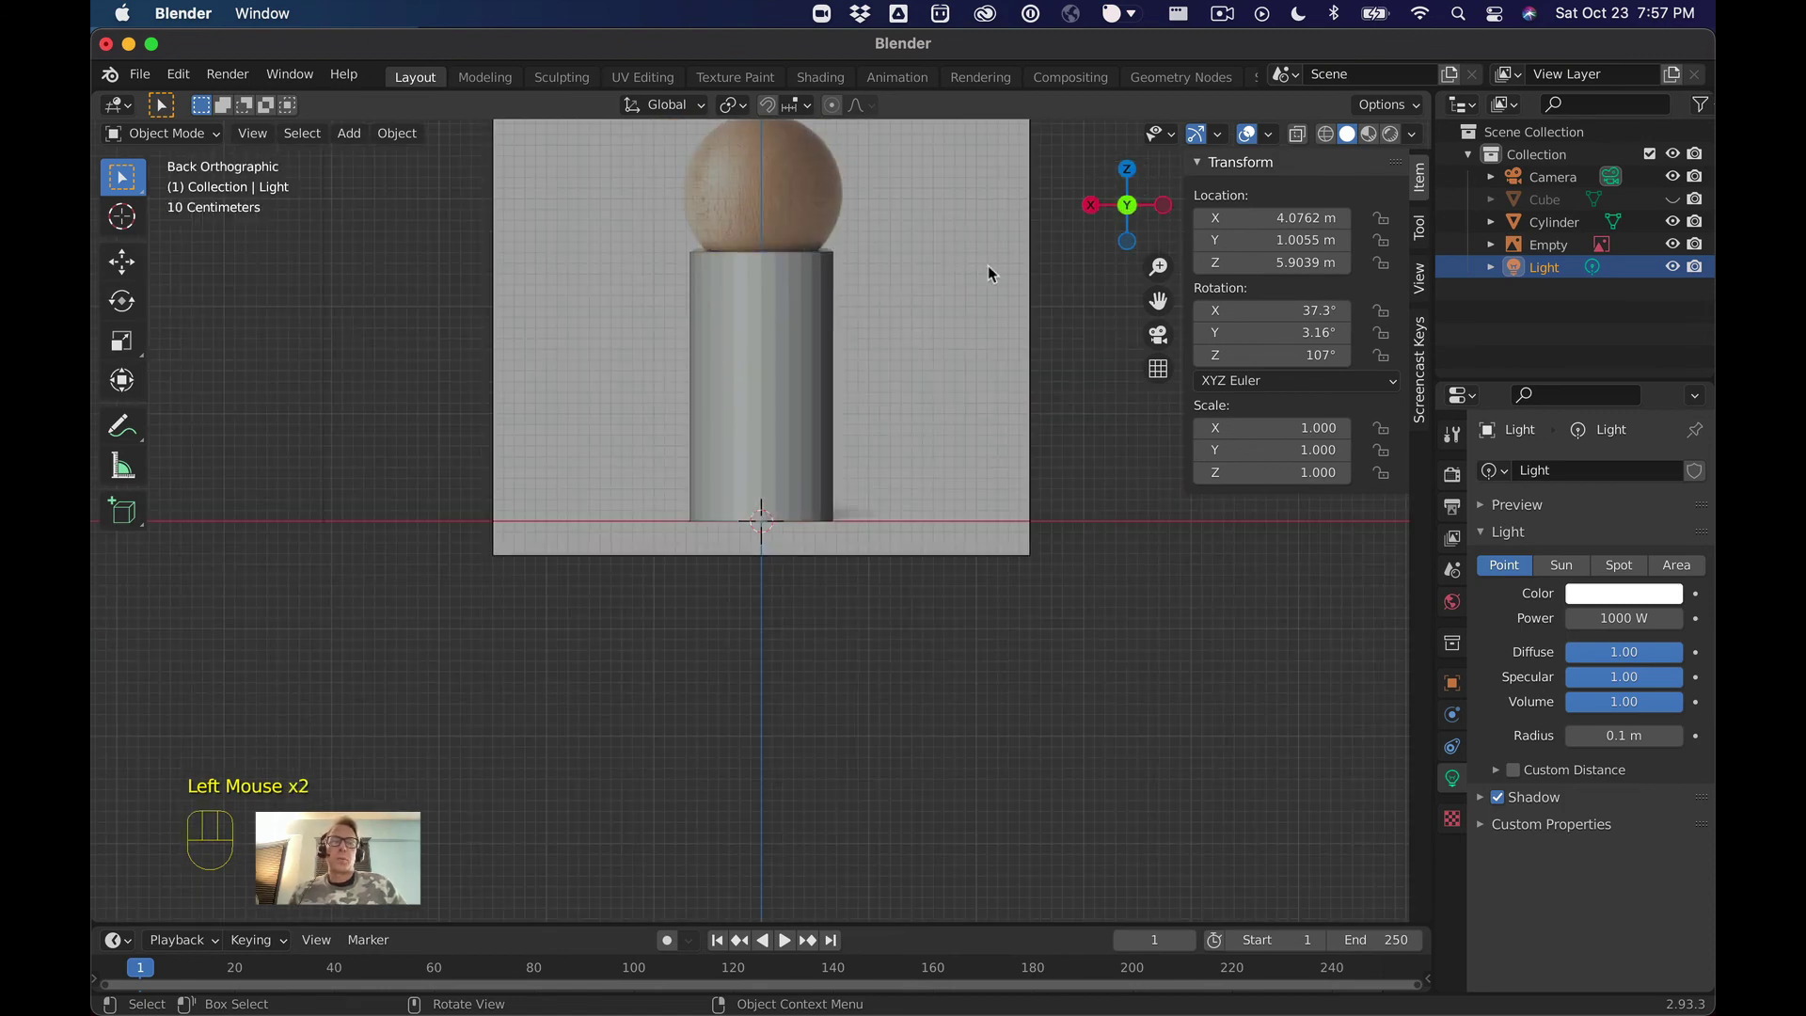
scroll(1069, 307, down, 2)
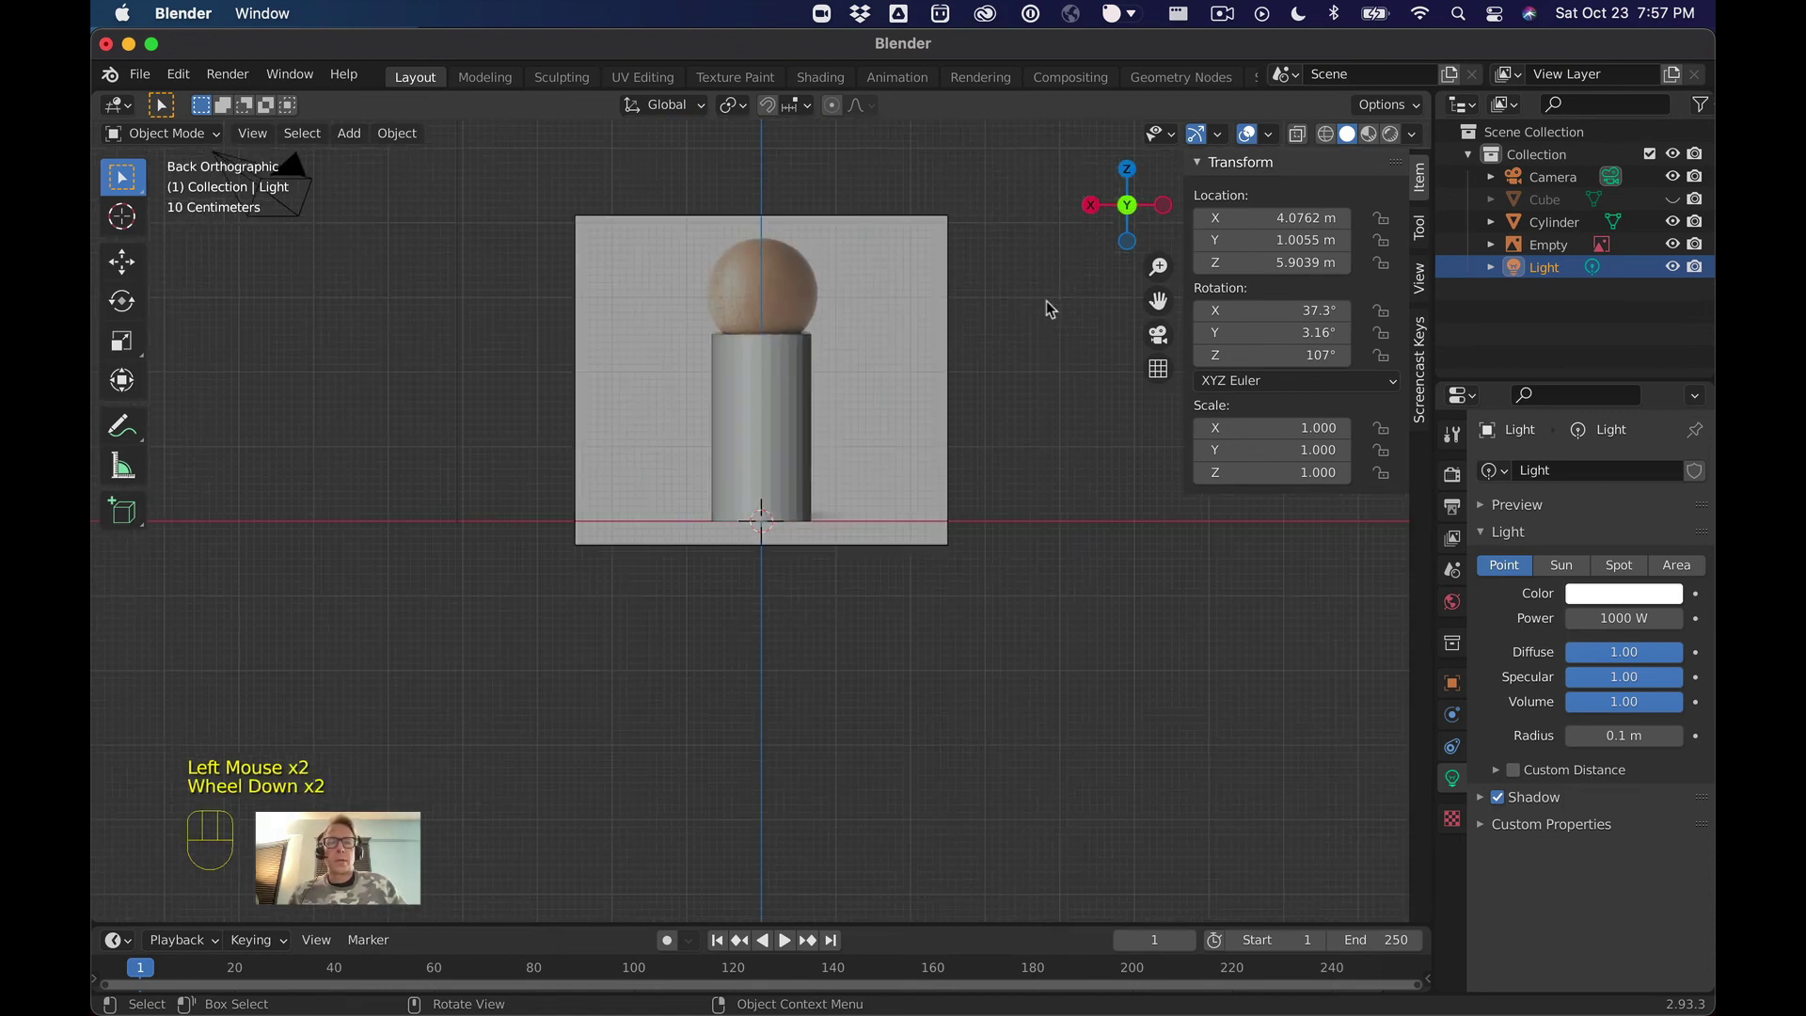